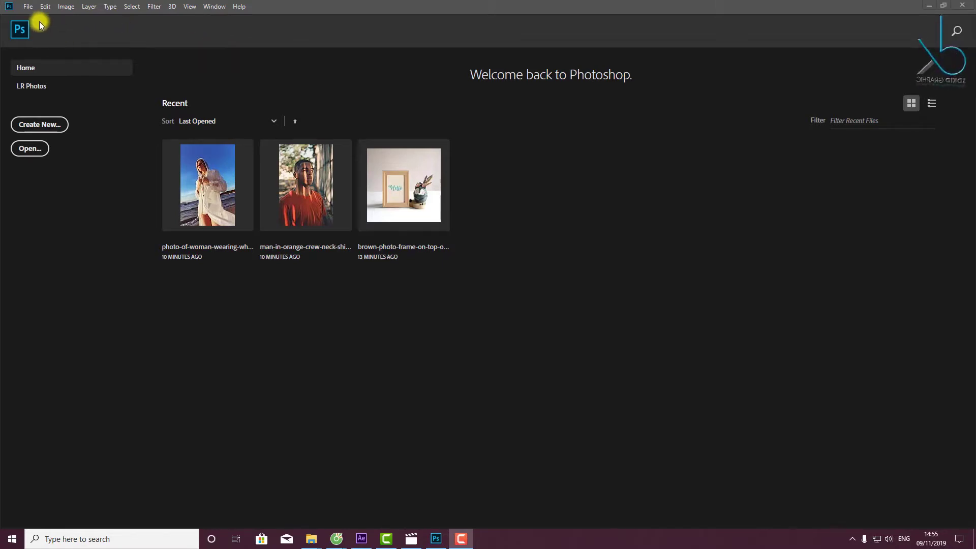
Open End2.jpg from E:\BAI TAP\Giao trinh PTS CB\Buoi 4 Layer mark\4.3.
{"action": "left_click", "coordinate": [28, 7]}
{"action": "left_click", "coordinate": [30, 8]}
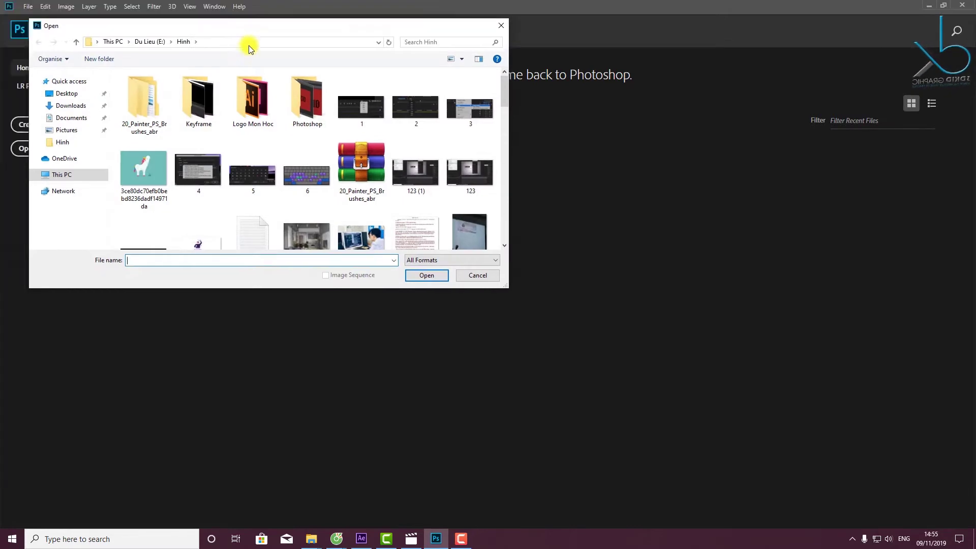
{"action": "left_click", "coordinate": [136, 56]}
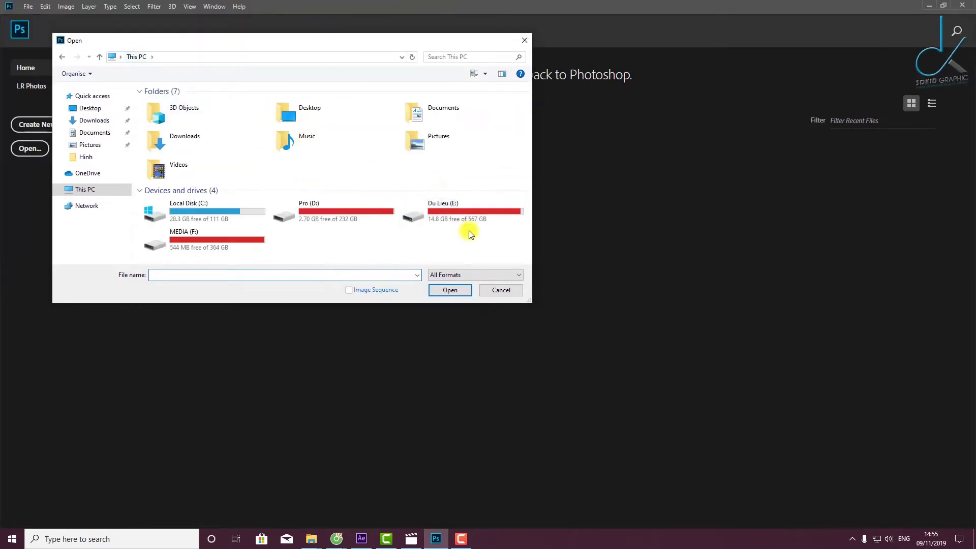
{"action": "double_click", "coordinate": [457, 213]}
{"action": "double_click", "coordinate": [233, 114]}
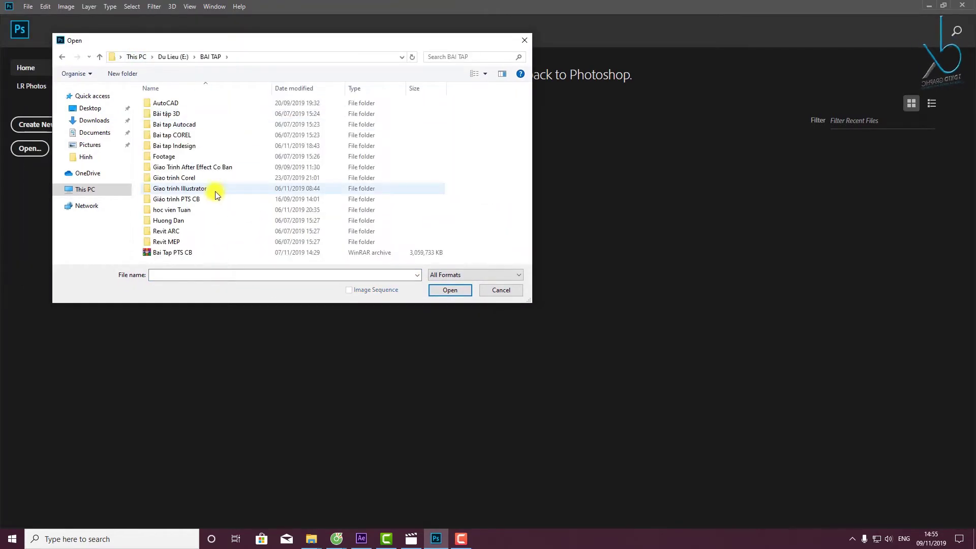
{"action": "double_click", "coordinate": [205, 198]}
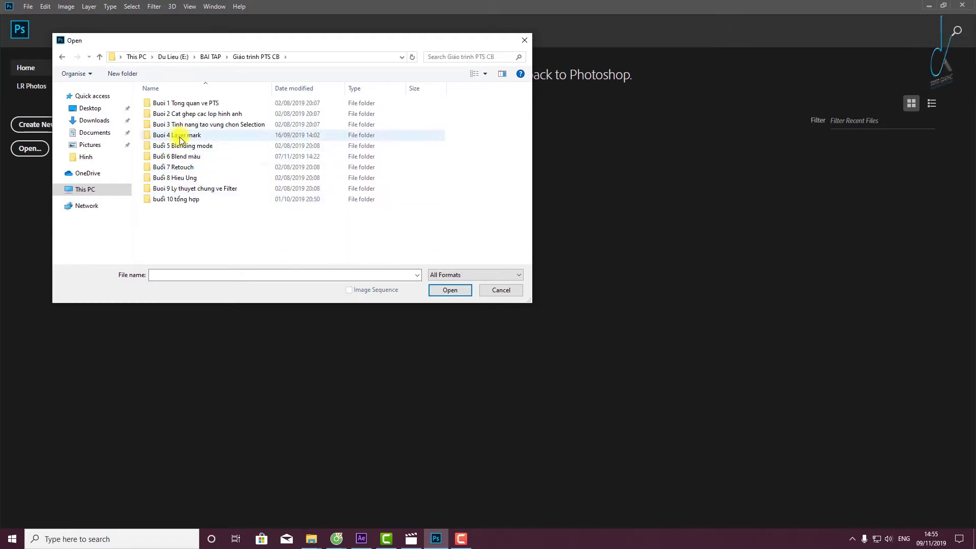
{"action": "double_click", "coordinate": [182, 134]}
{"action": "double_click", "coordinate": [175, 123]}
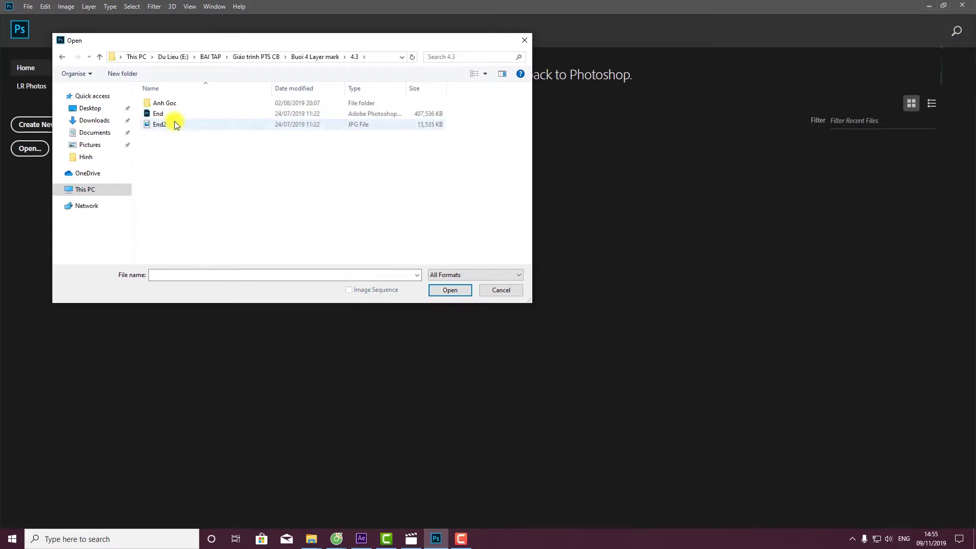
{"action": "right_click", "coordinate": [175, 166]}
{"action": "left_click", "coordinate": [297, 187]}
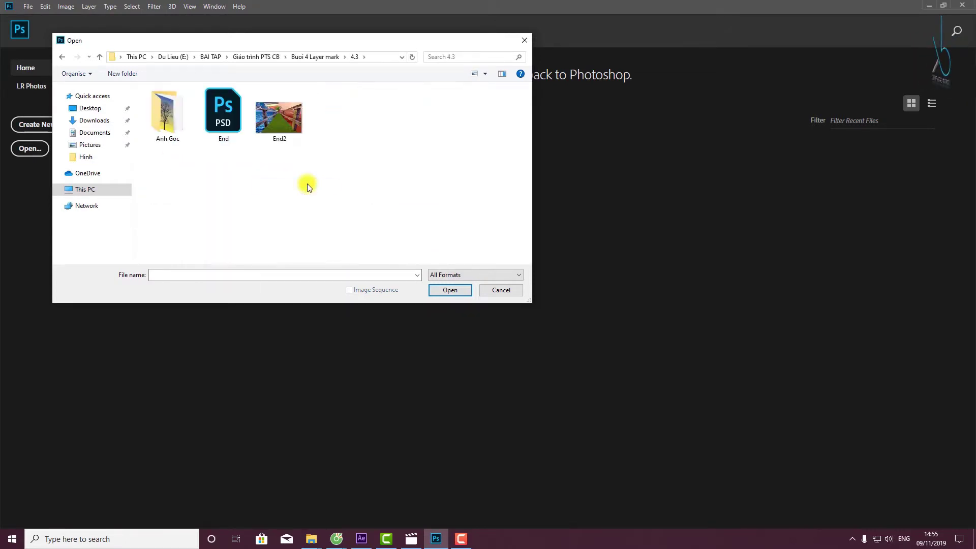
{"action": "double_click", "coordinate": [305, 124]}
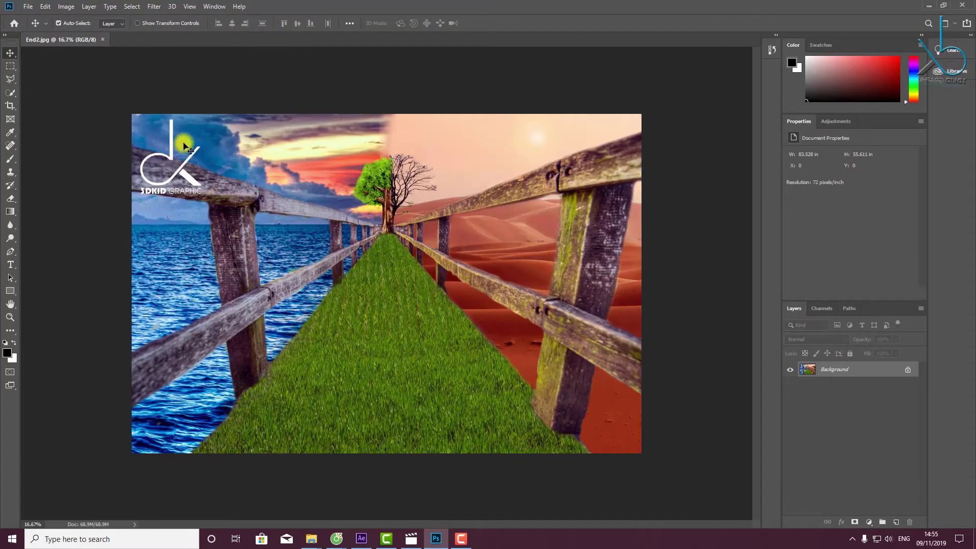
Open blue-sea, Bridge, Cay co thu, Cay Kho, daylight-desert and Grass together, then return to End2.
{"action": "left_click", "coordinate": [28, 6]}
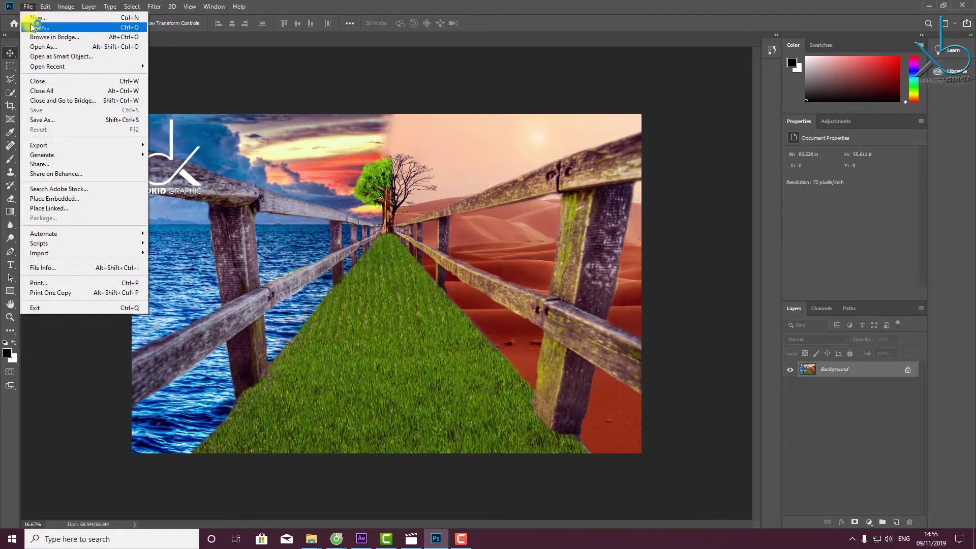
{"action": "left_click", "coordinate": [33, 27]}
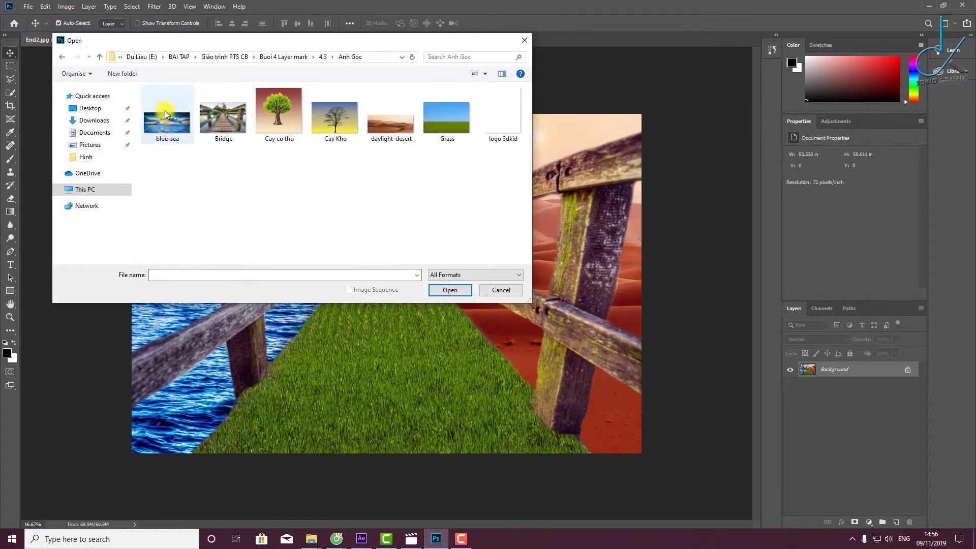
{"action": "left_click", "coordinate": [164, 111]}
{"action": "left_click", "coordinate": [226, 121], "text": "ctrl"}
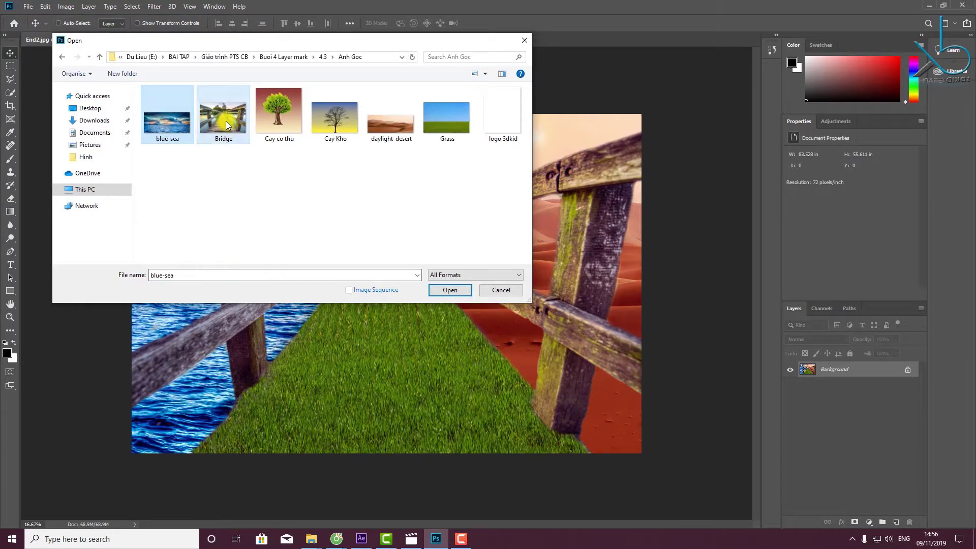
{"action": "left_click", "coordinate": [286, 121], "text": "ctrl"}
{"action": "left_click", "coordinate": [349, 125], "text": "ctrl"}
{"action": "left_click", "coordinate": [392, 130], "text": "ctrl"}
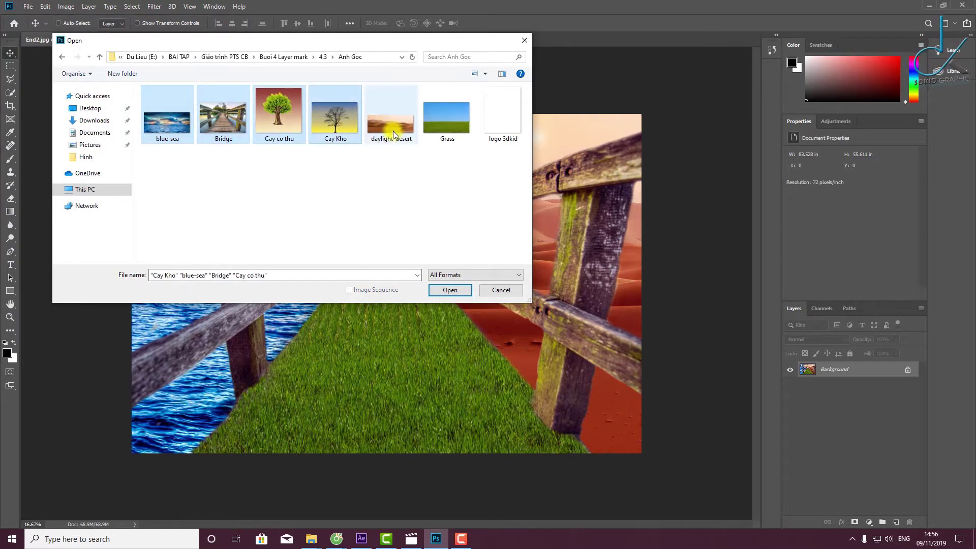
{"action": "left_click", "coordinate": [461, 133], "text": "ctrl"}
{"action": "left_click", "coordinate": [457, 290]}
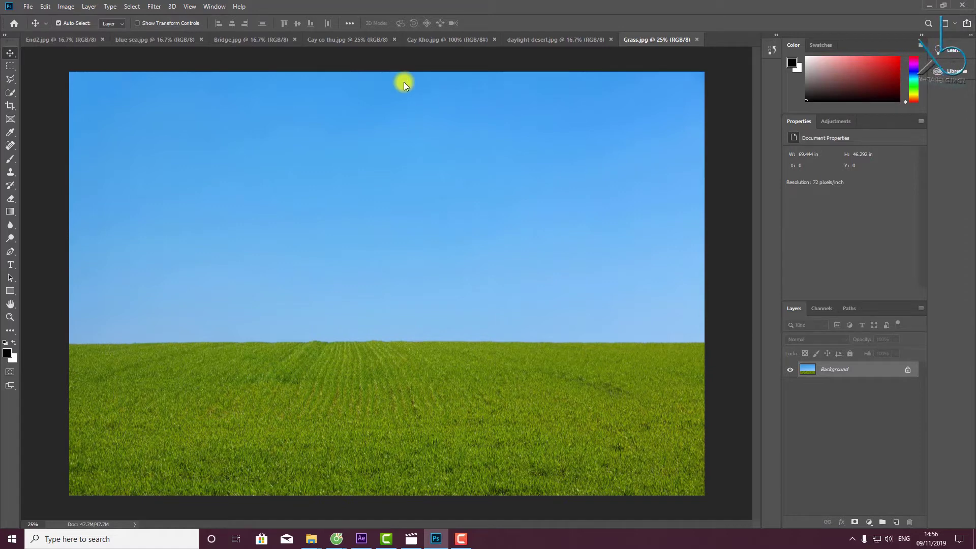
{"action": "left_click", "coordinate": [51, 39]}
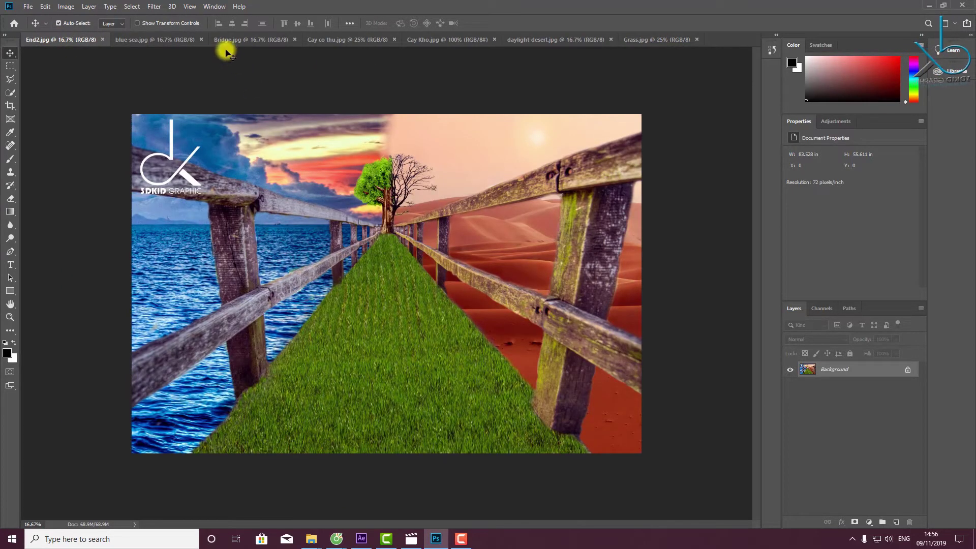
Move the Bridge.jpg tab second after End2.jpg, zoom in on it, then view blue-sea.
{"action": "left_click_drag", "start_coordinate": [224, 40], "coordinate": [135, 40]}
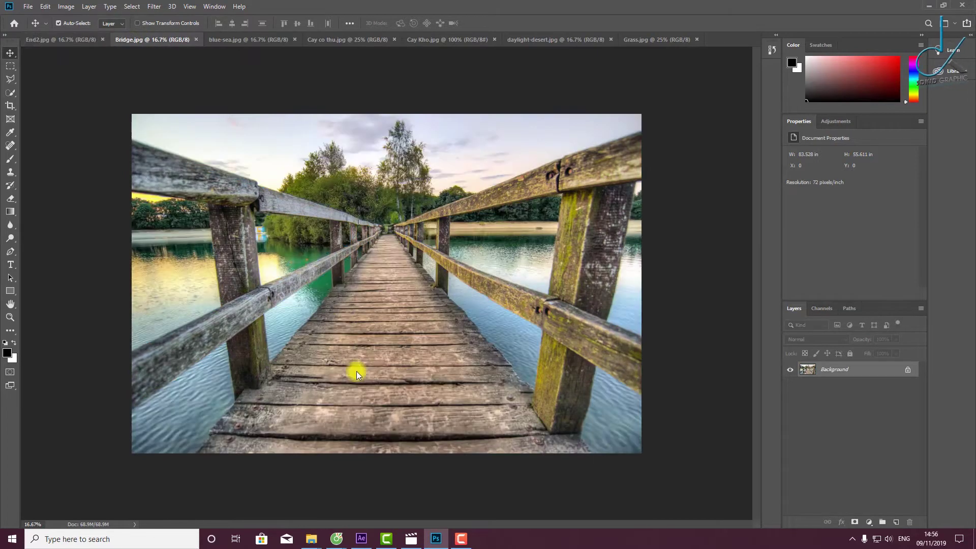
{"action": "left_click", "coordinate": [67, 39]}
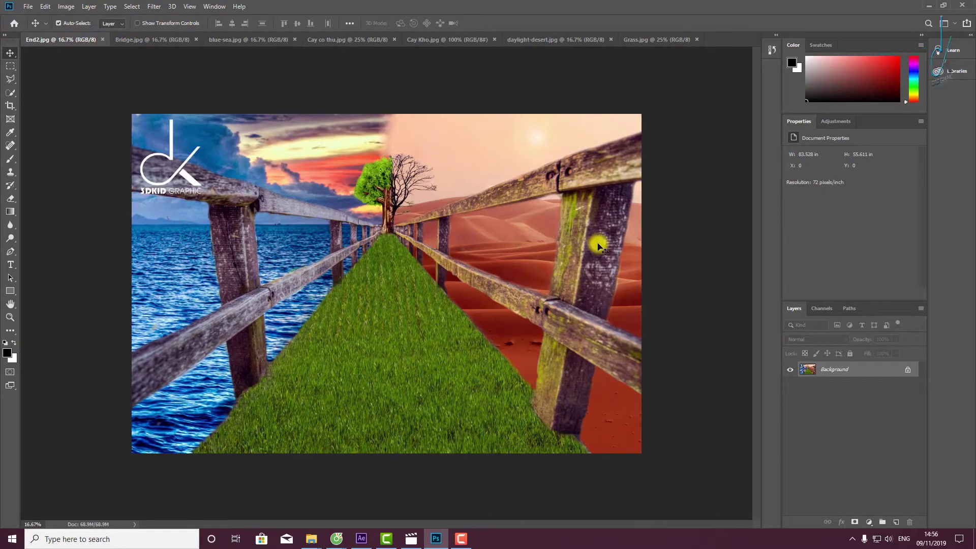
{"action": "left_click", "coordinate": [180, 39]}
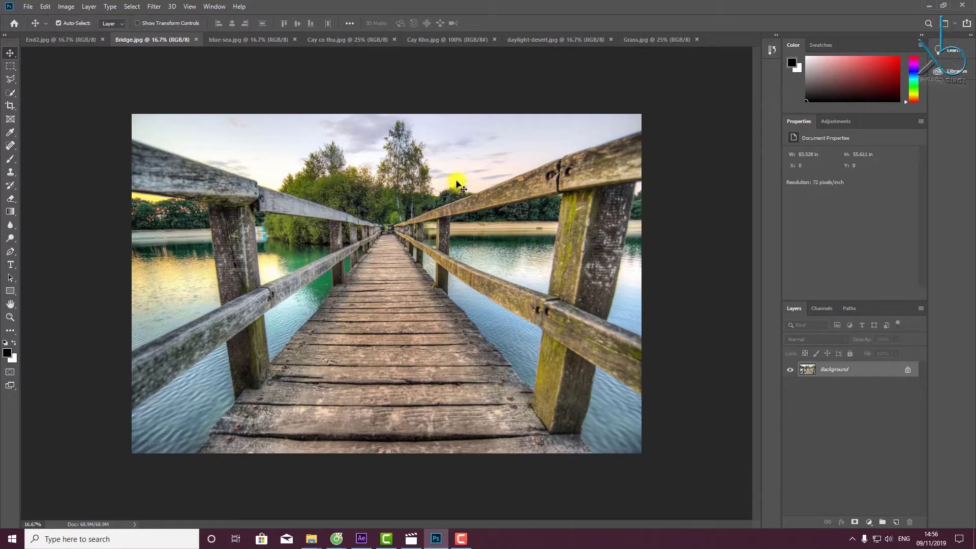
{"action": "scroll", "coordinate": [457, 184], "scroll_direction": "up", "scroll_amount": 1}
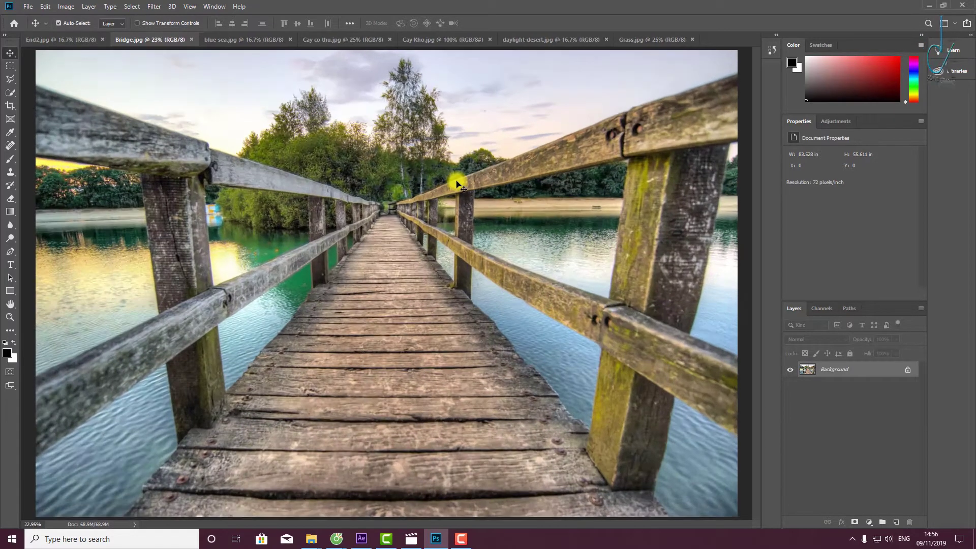
{"action": "left_click", "coordinate": [220, 39]}
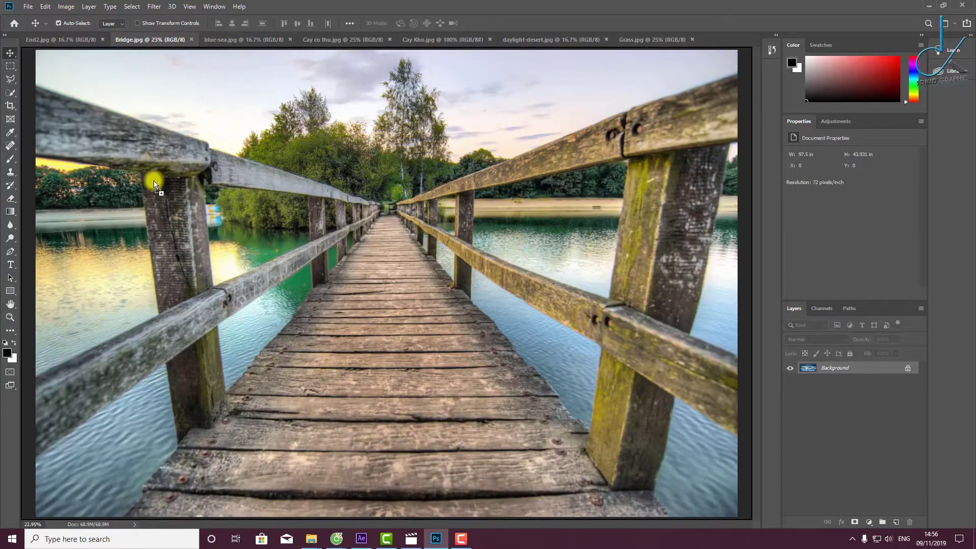
Drag blue-sea into Bridge.jpg as Layer 1, scale it to about 150% and shift it left.
{"action": "left_click_drag", "start_coordinate": [186, 42], "coordinate": [195, 199]}
{"action": "scroll", "coordinate": [196, 198], "scroll_direction": "down", "scroll_amount": 1}
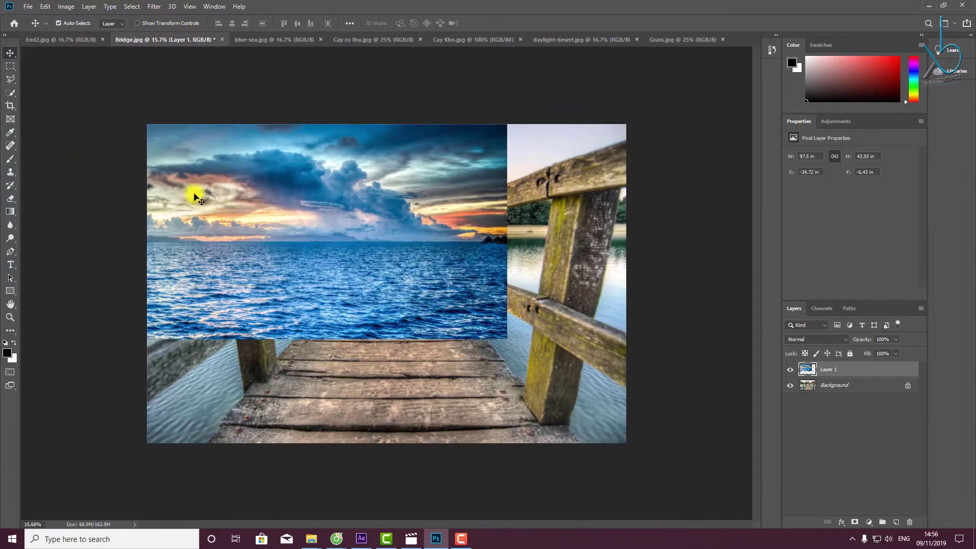
{"action": "left_click_drag", "start_coordinate": [254, 210], "coordinate": [233, 269]}
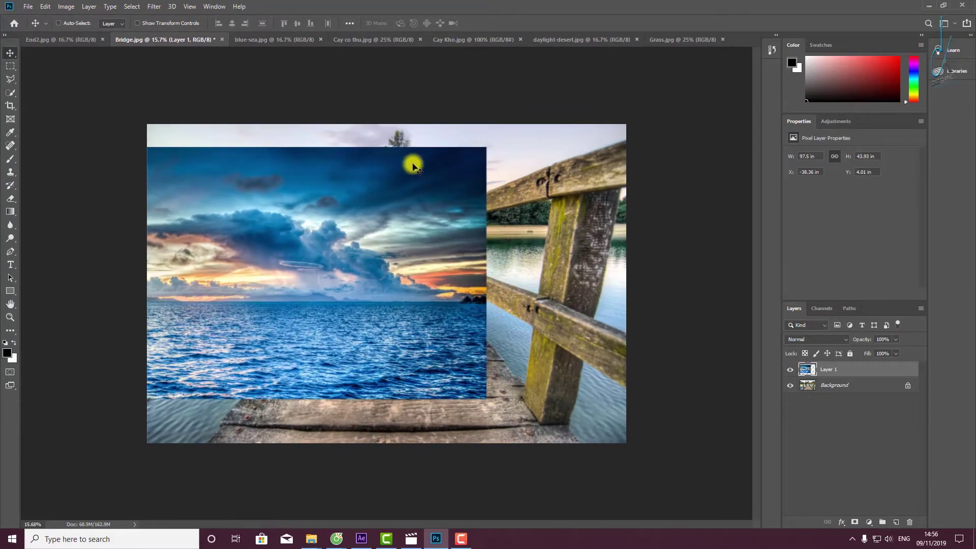
{"action": "key", "text": "ctrl+t"}
{"action": "key", "text": "ctrl+minus"}
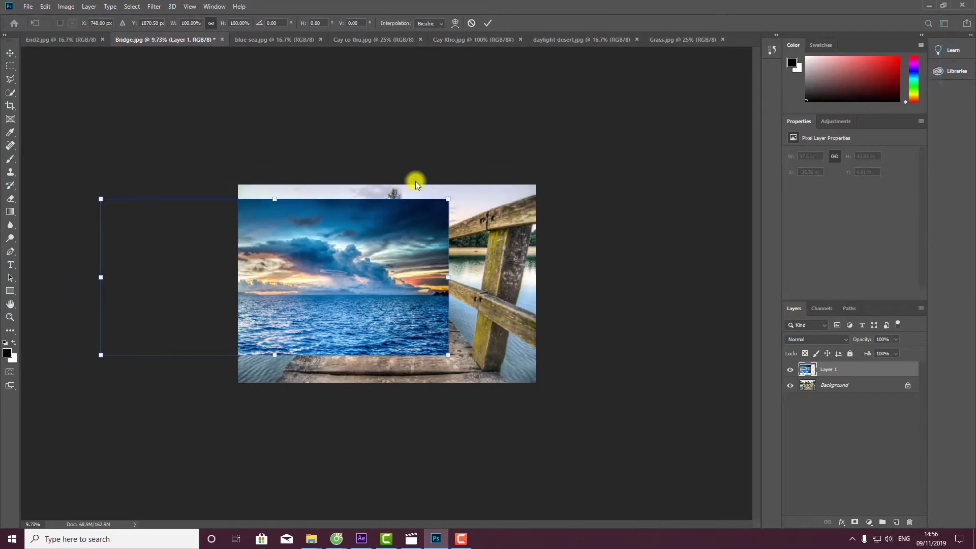
{"action": "left_click_drag", "start_coordinate": [389, 224], "coordinate": [377, 249]}
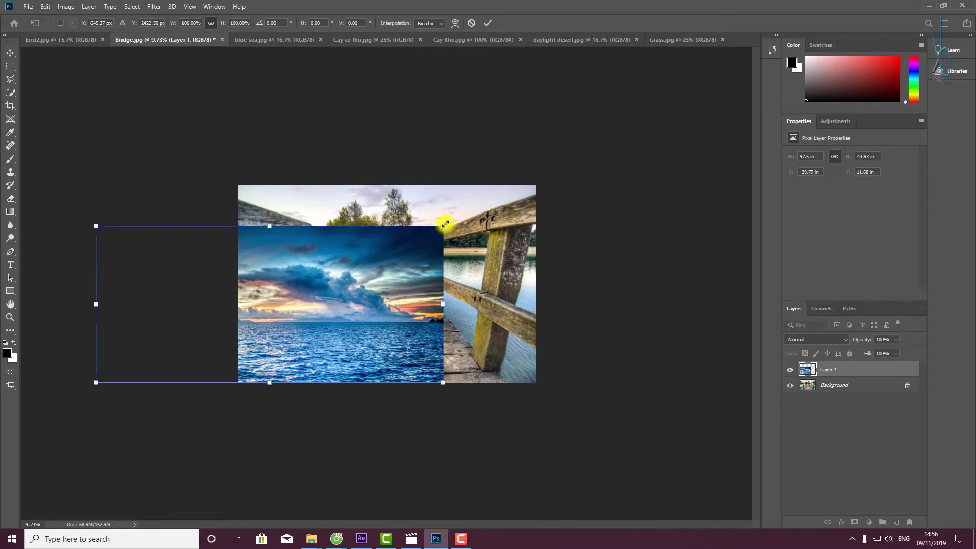
{"action": "left_click_drag", "start_coordinate": [443, 225], "coordinate": [483, 153]}
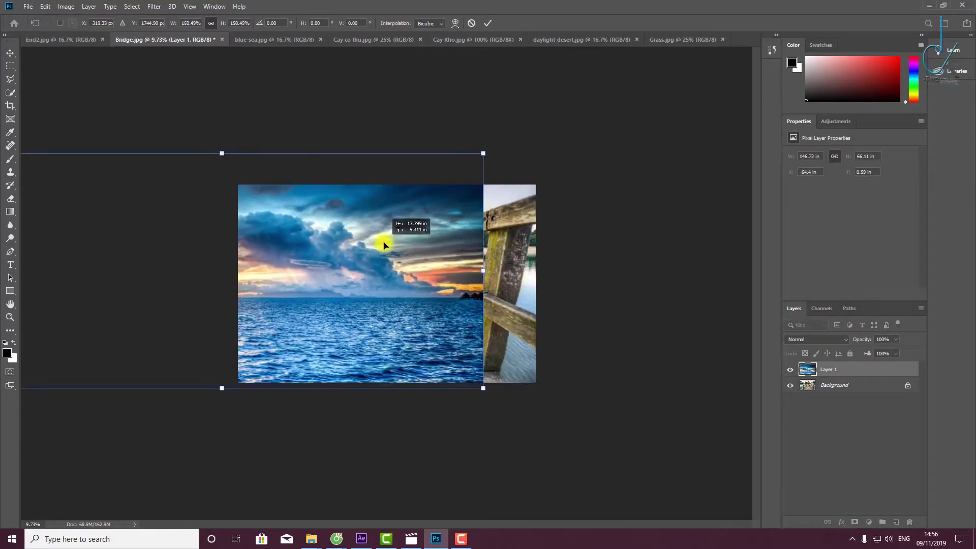
{"action": "left_click_drag", "start_coordinate": [384, 246], "coordinate": [359, 242]}
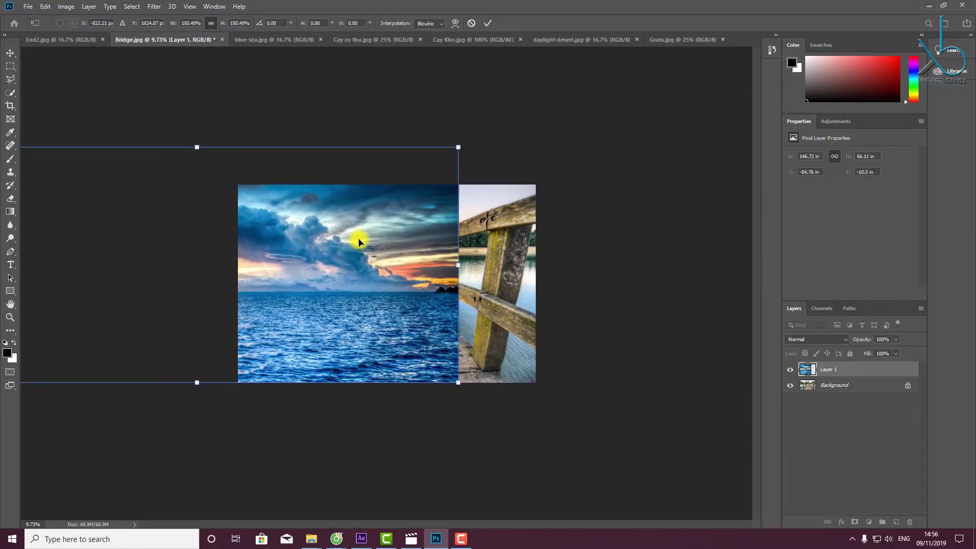
{"action": "key", "text": "Return"}
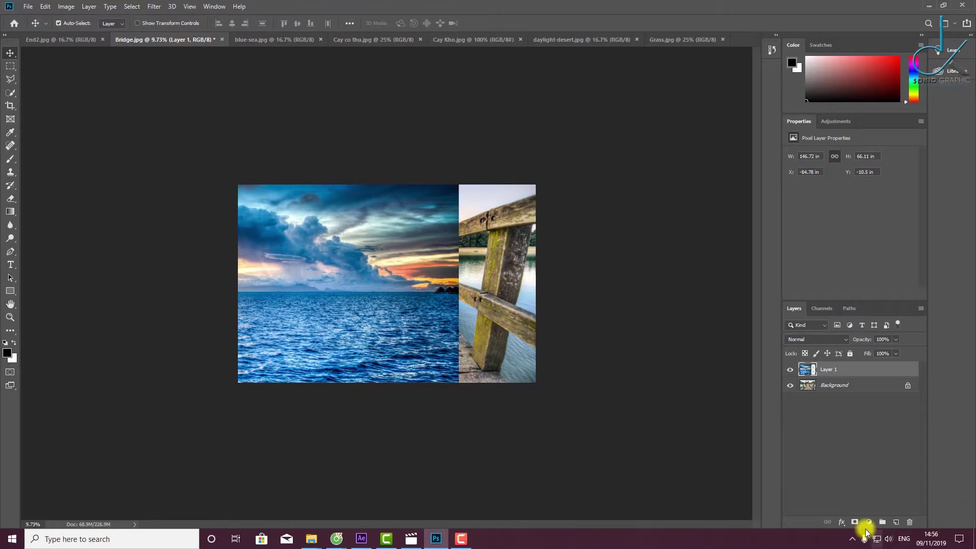
Add a mask to the sea layer, invert it to black, then delete that layer mask.
{"action": "left_click", "coordinate": [857, 523]}
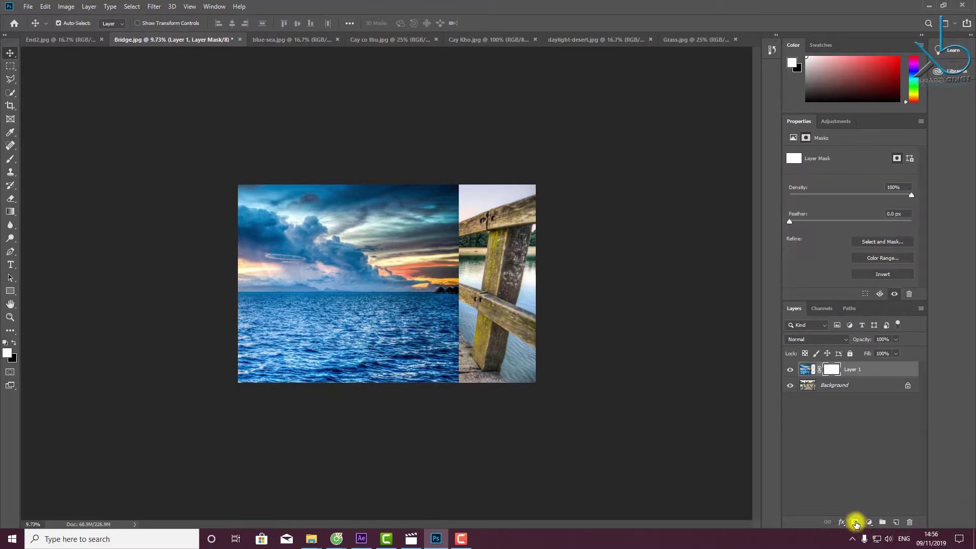
{"action": "left_click", "coordinate": [5, 343]}
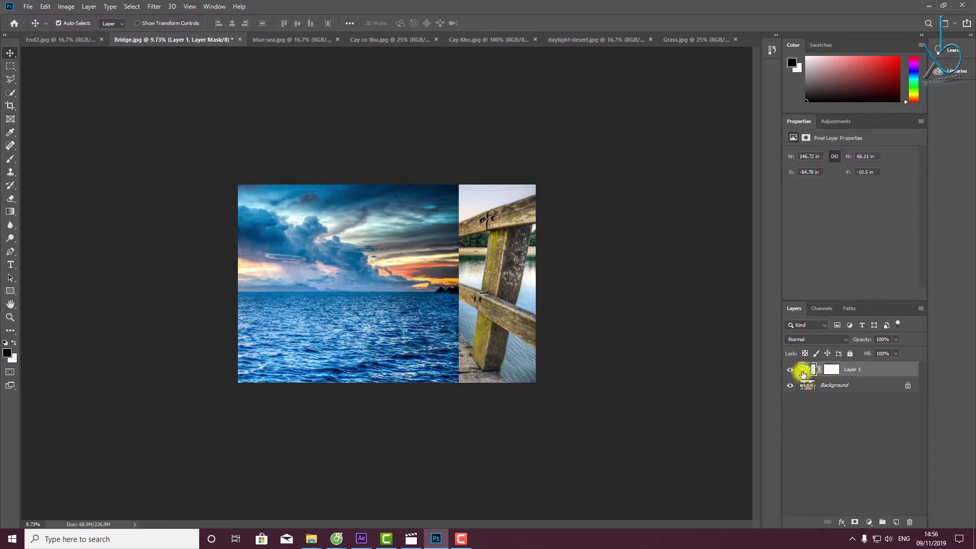
{"action": "key", "text": "ctrl"}
{"action": "key", "text": "ctrl+i"}
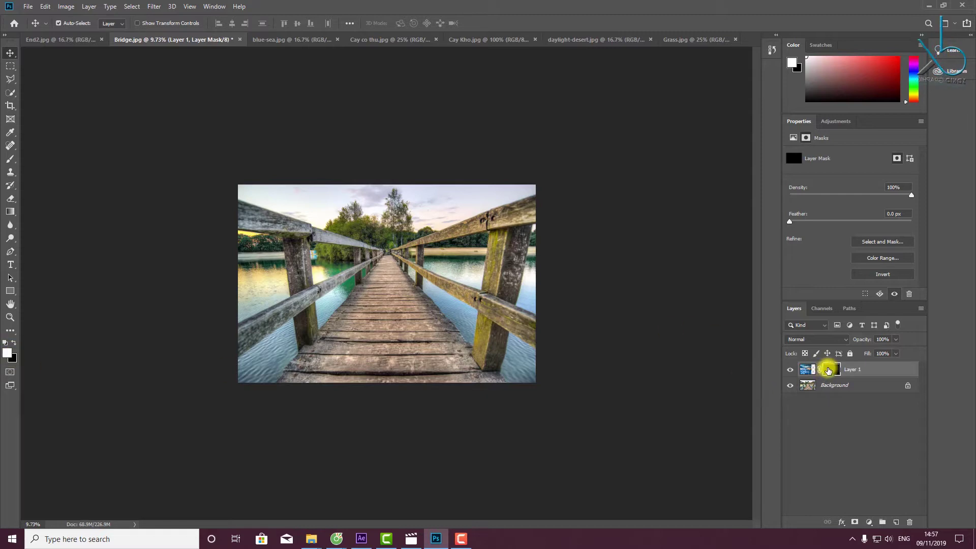
{"action": "right_click", "coordinate": [820, 371]}
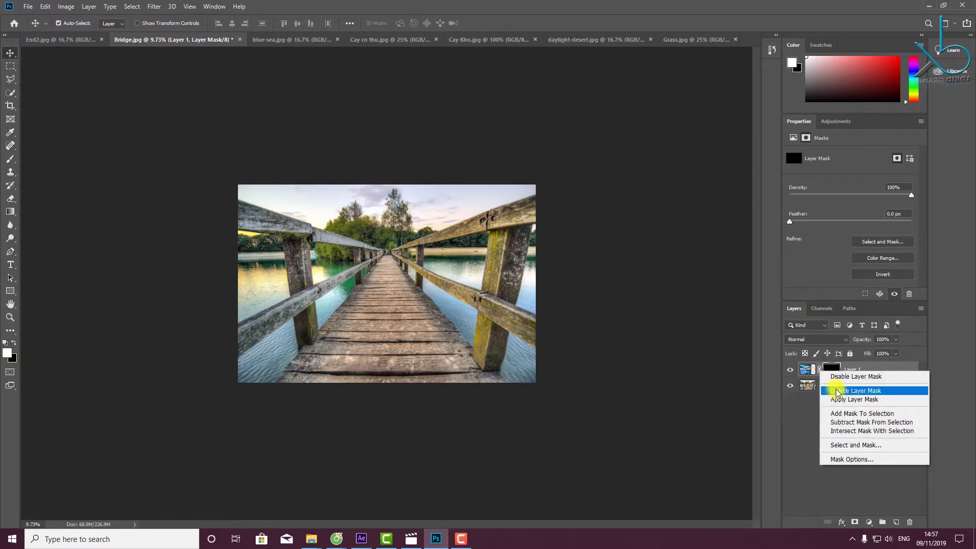
{"action": "left_click", "coordinate": [837, 391]}
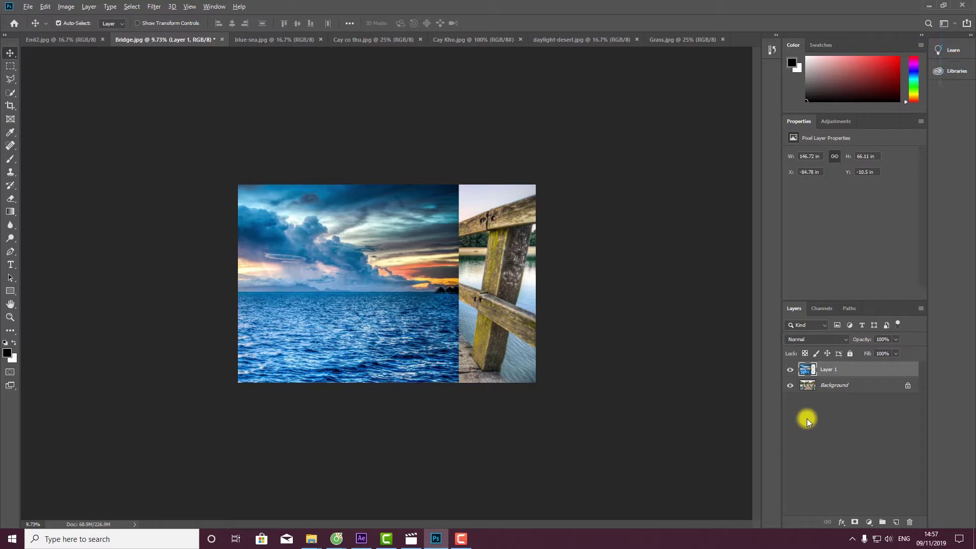
Give Layer 1 a black mask hiding the sea entirely, zooming in to check the result.
{"action": "left_click", "coordinate": [856, 521], "text": "alt"}
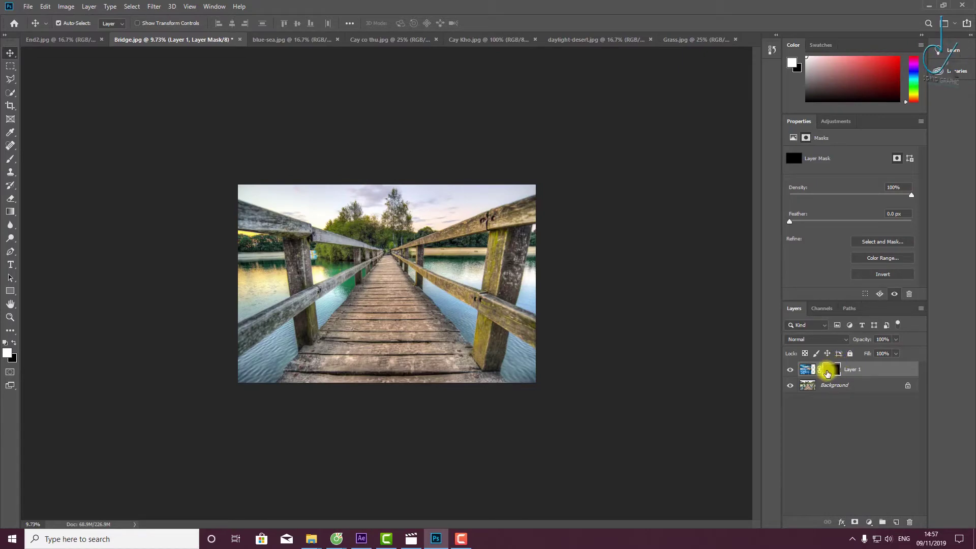
{"action": "scroll", "coordinate": [285, 224], "scroll_direction": "up", "scroll_amount": 2}
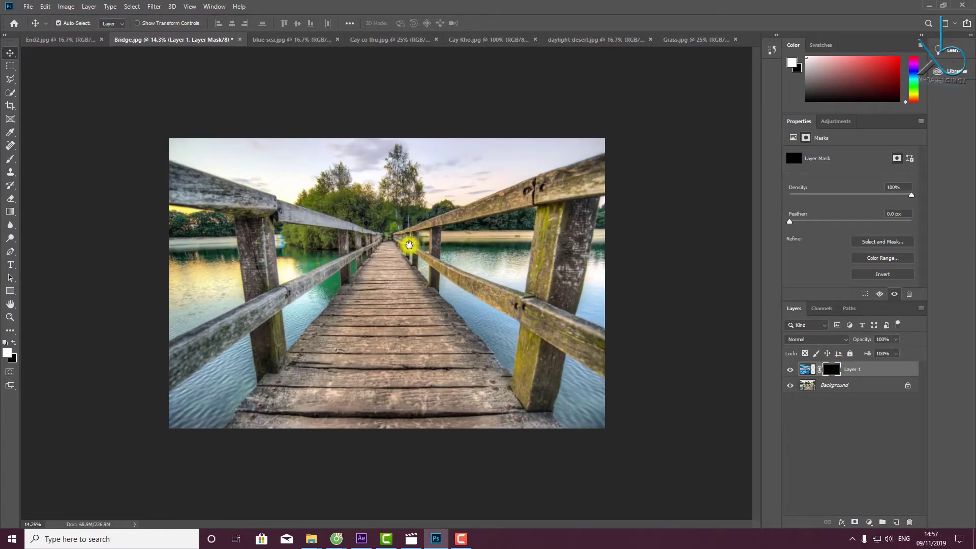
{"action": "scroll", "coordinate": [376, 242], "scroll_direction": "up", "scroll_amount": 1}
{"action": "scroll", "coordinate": [398, 249], "scroll_direction": "up", "scroll_amount": 1}
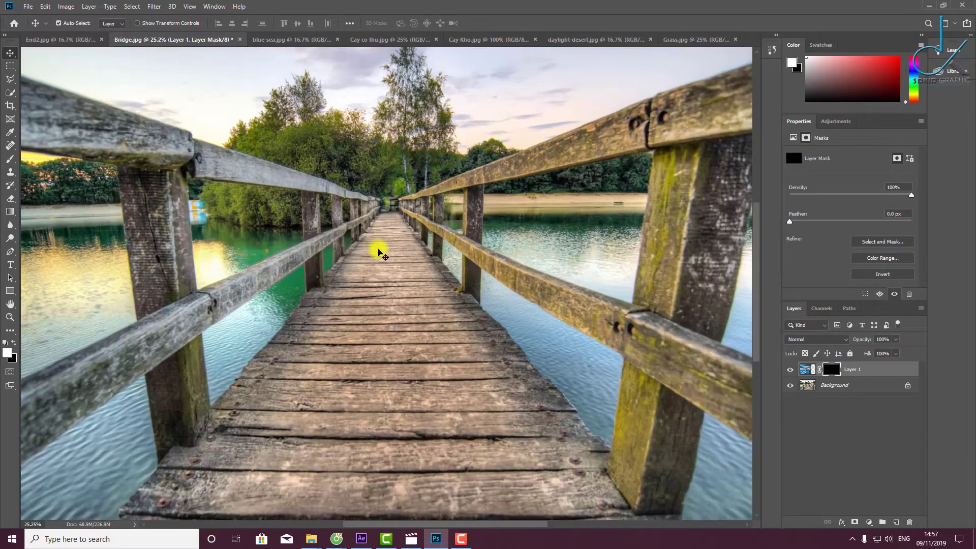
{"action": "mouse_move", "coordinate": [377, 248]}
{"action": "left_mouse_down"}
{"action": "mouse_move", "coordinate": [419, 239]}
{"action": "mouse_move", "coordinate": [377, 224]}
{"action": "left_mouse_up"}
{"action": "scroll", "coordinate": [377, 224], "scroll_direction": "down", "scroll_amount": 1}
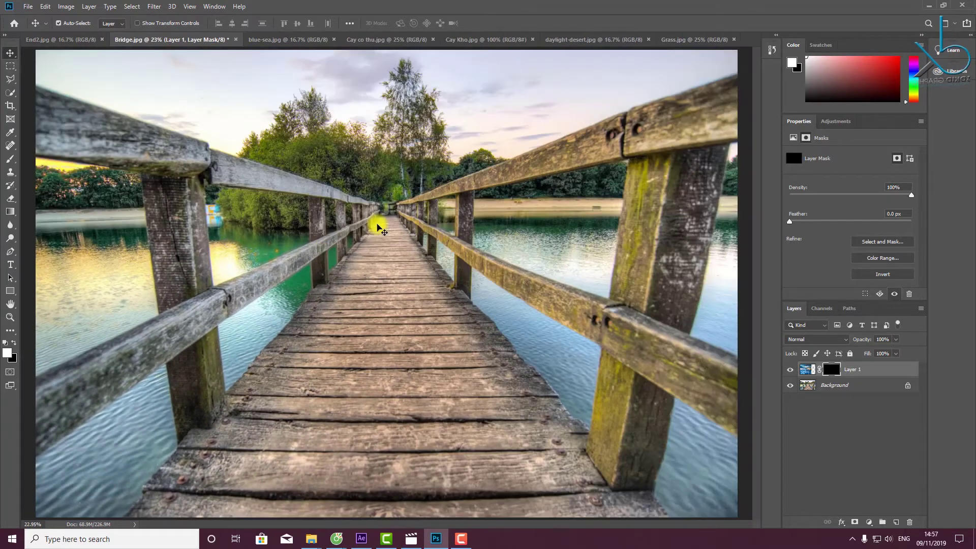
{"action": "scroll", "coordinate": [376, 223], "scroll_direction": "down", "scroll_amount": 1}
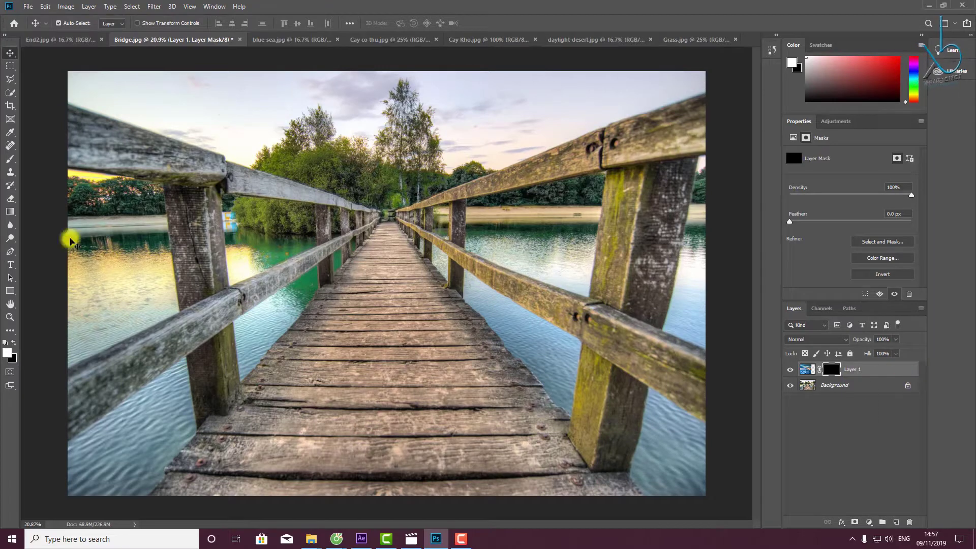
Compare against the End2.jpg reference, return to Bridge.jpg, and bring up the lasso tools.
{"action": "left_click", "coordinate": [55, 39]}
{"action": "left_click", "coordinate": [150, 39]}
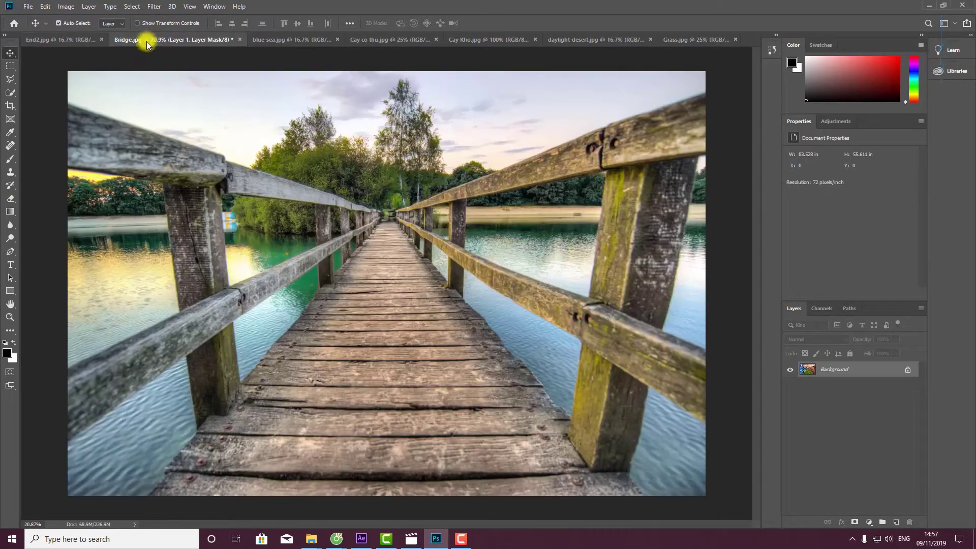
{"action": "left_click", "coordinate": [10, 79]}
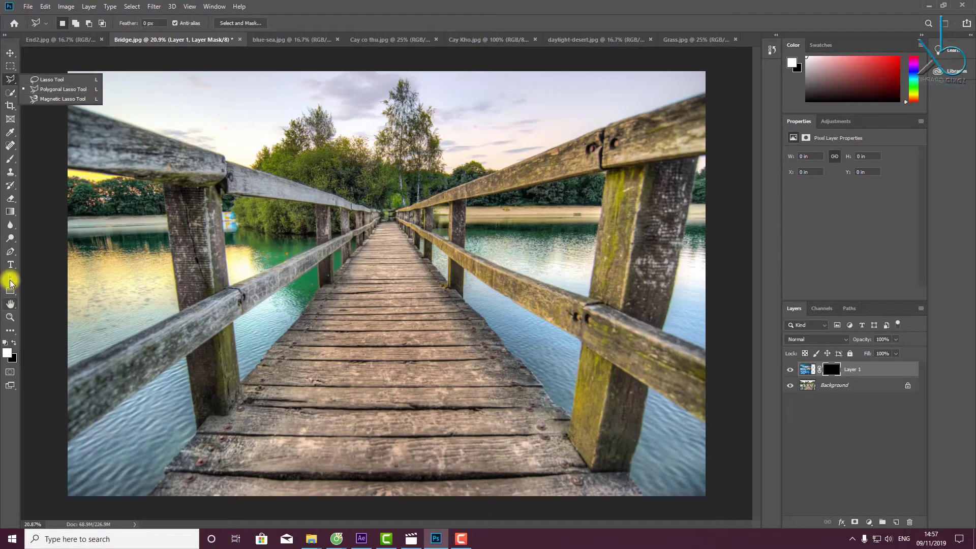
With the Polygonal Lasso, outline the water left of the left railing.
{"action": "left_click", "coordinate": [57, 93]}
{"action": "left_click", "coordinate": [67, 169]}
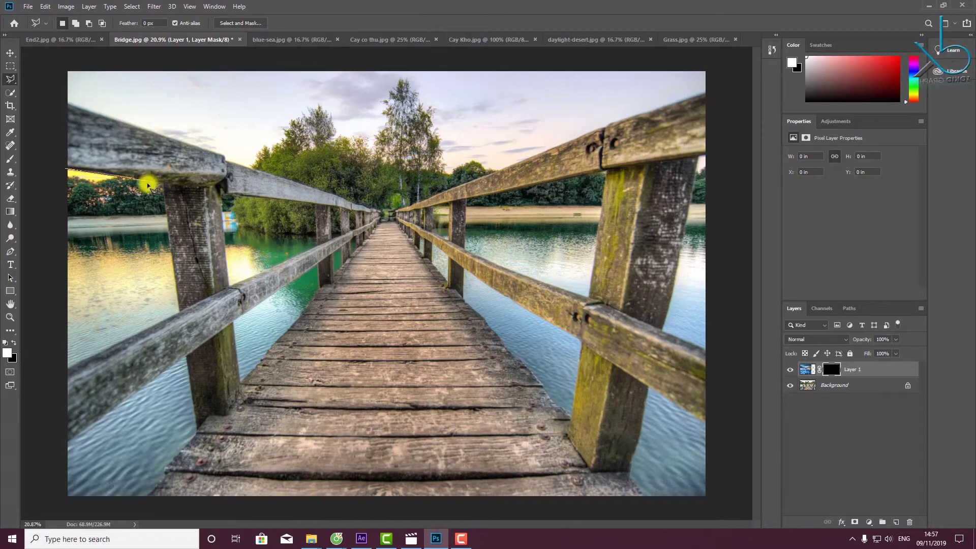
{"action": "left_click", "coordinate": [164, 184]}
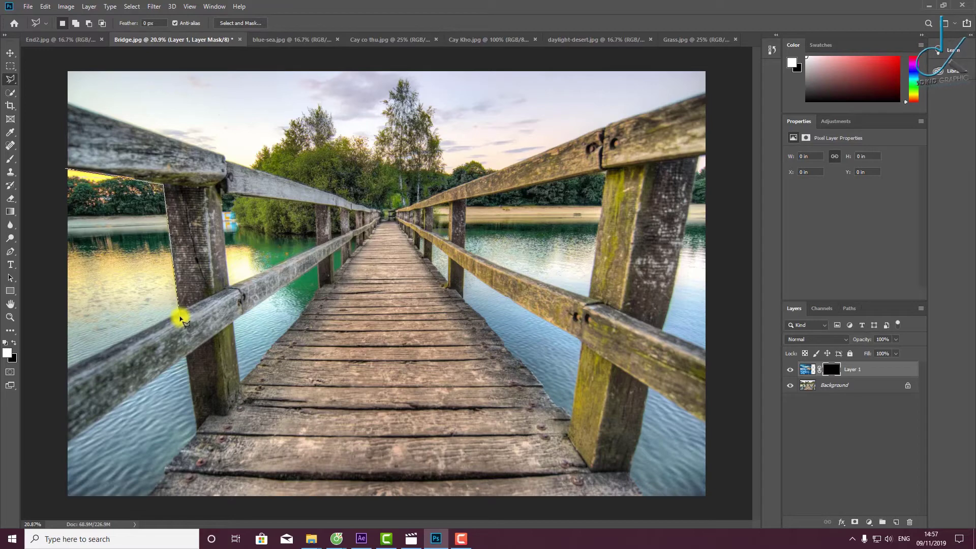
{"action": "left_click", "coordinate": [180, 316]}
{"action": "double_click", "coordinate": [39, 381]}
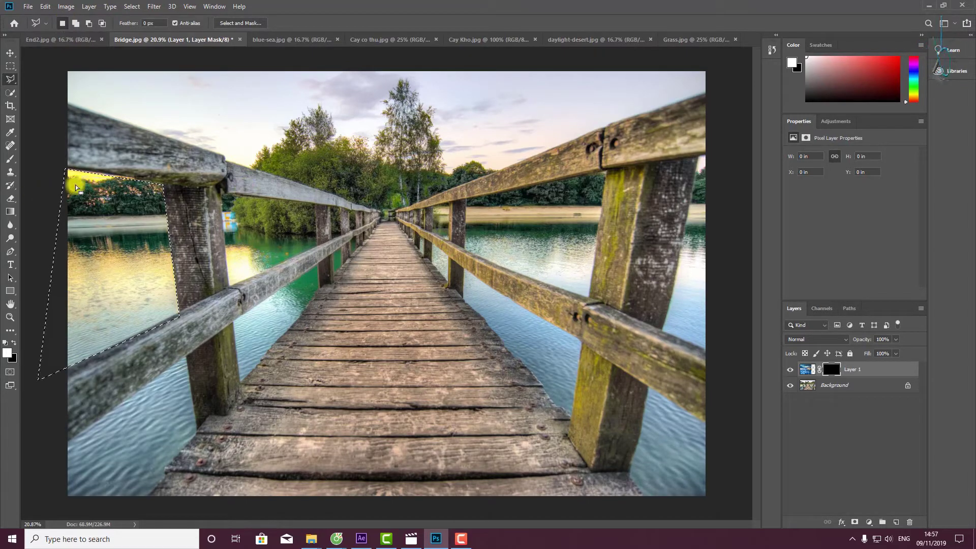
Add the water region between the rails to the selection.
{"action": "key", "text": "shift"}
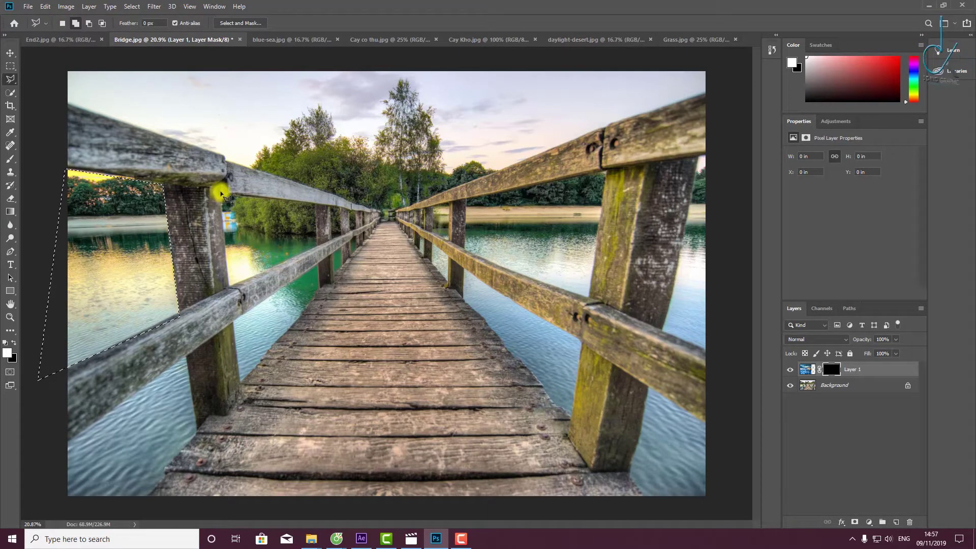
{"action": "left_click", "coordinate": [223, 195], "text": "shift"}
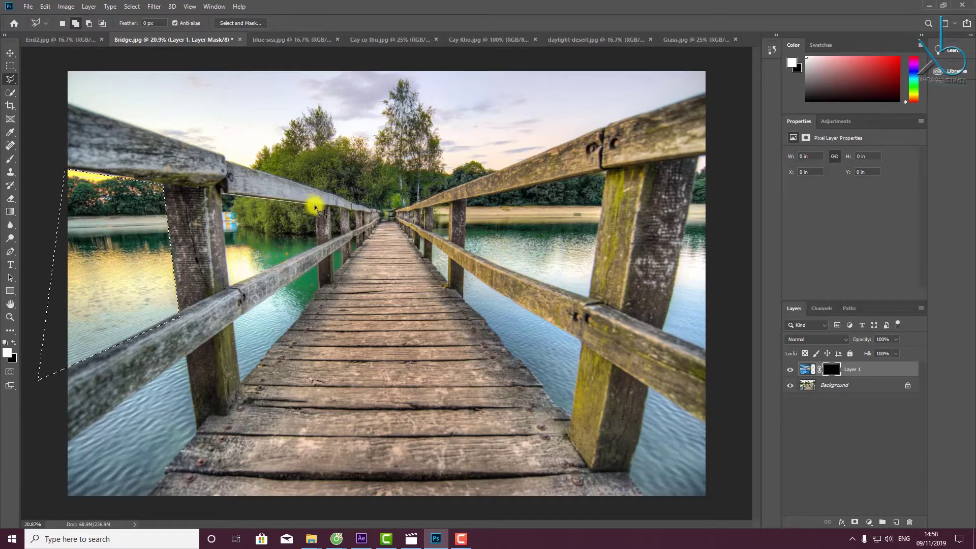
{"action": "left_click", "coordinate": [316, 205]}
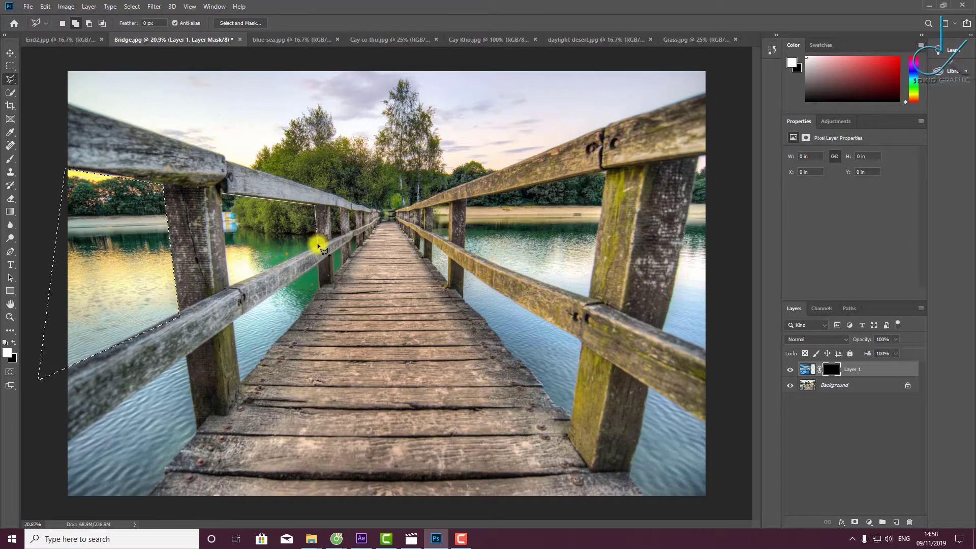
{"action": "left_click", "coordinate": [317, 246]}
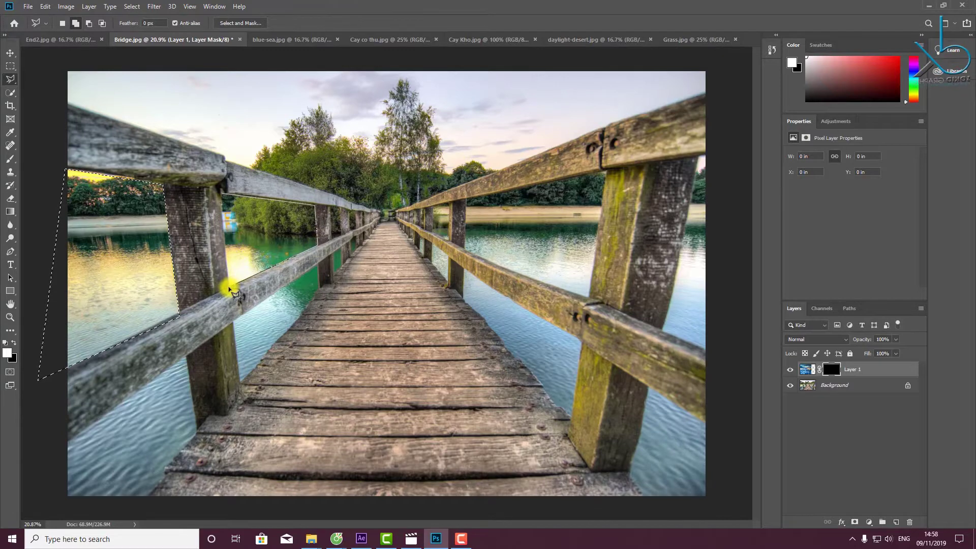
{"action": "double_click", "coordinate": [229, 288]}
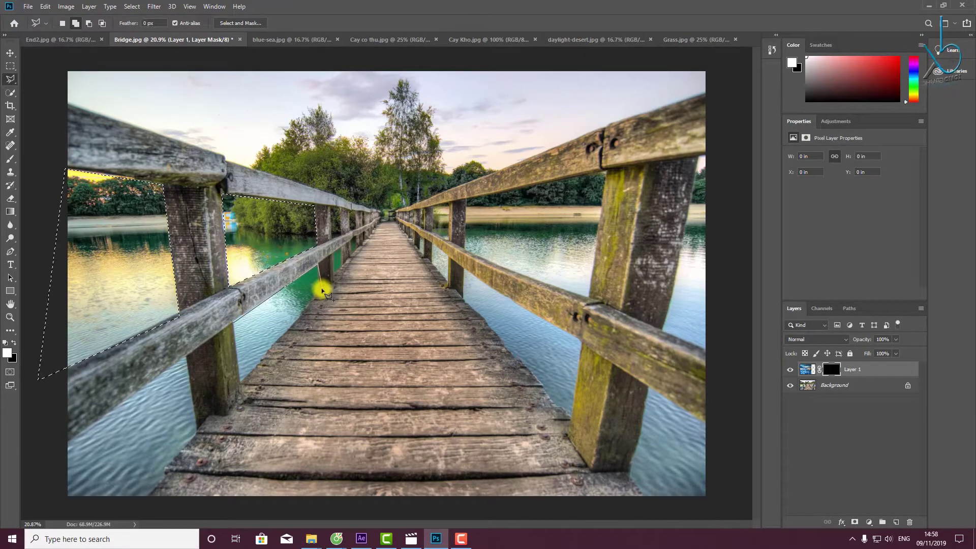
Add the lower-left water around the post base down to the photo's bottom edge.
{"action": "left_click", "coordinate": [321, 290]}
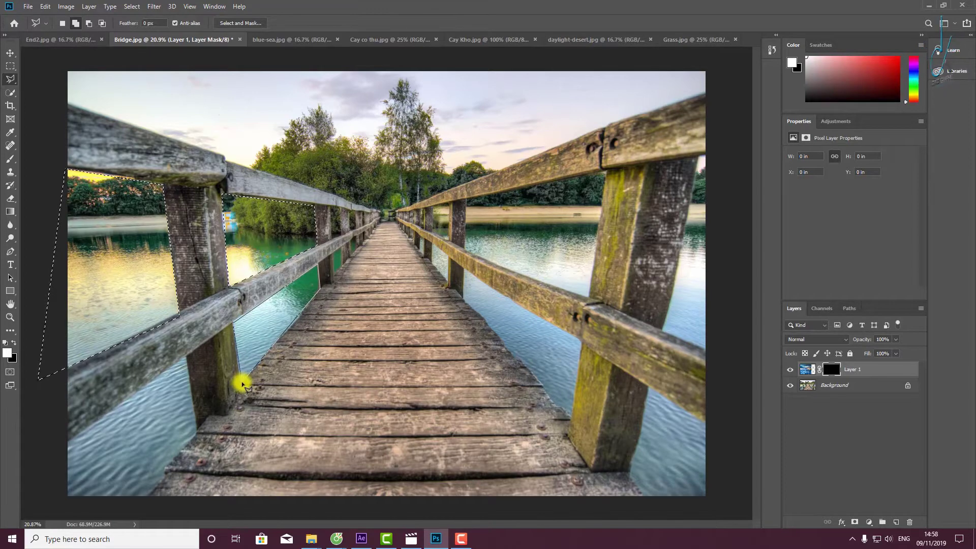
{"action": "left_click", "coordinate": [242, 384]}
{"action": "left_click", "coordinate": [186, 367]}
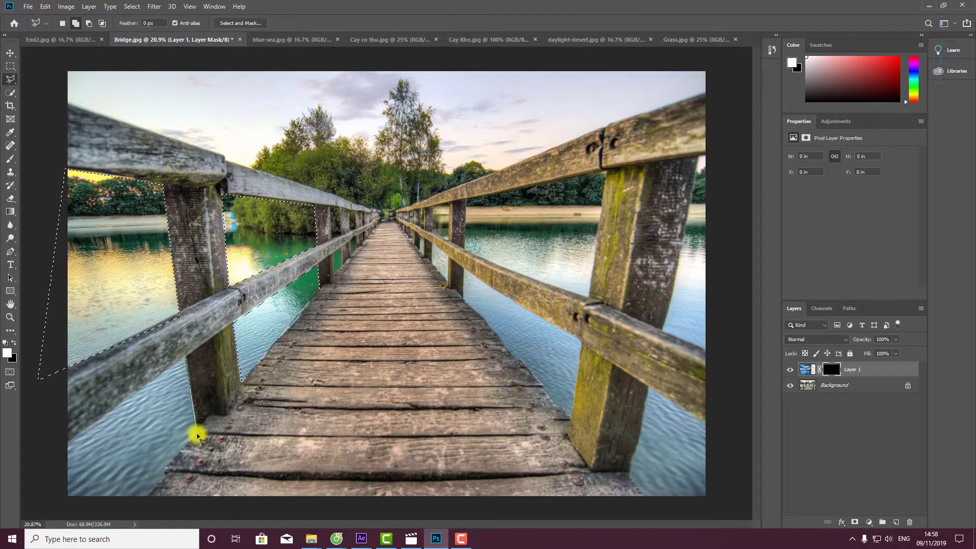
{"action": "left_click", "coordinate": [197, 433]}
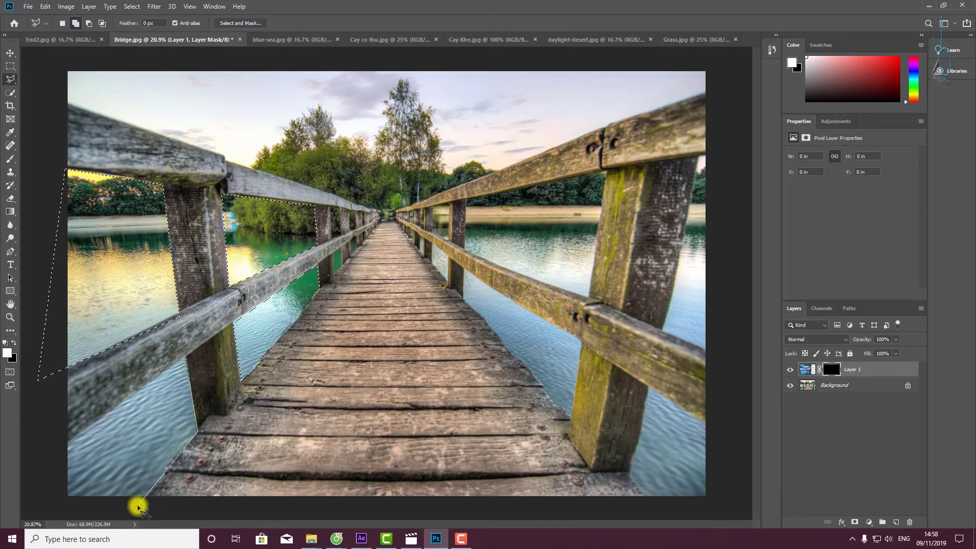
{"action": "left_click", "coordinate": [139, 508]}
{"action": "left_click", "coordinate": [43, 506]}
{"action": "double_click", "coordinate": [61, 443]}
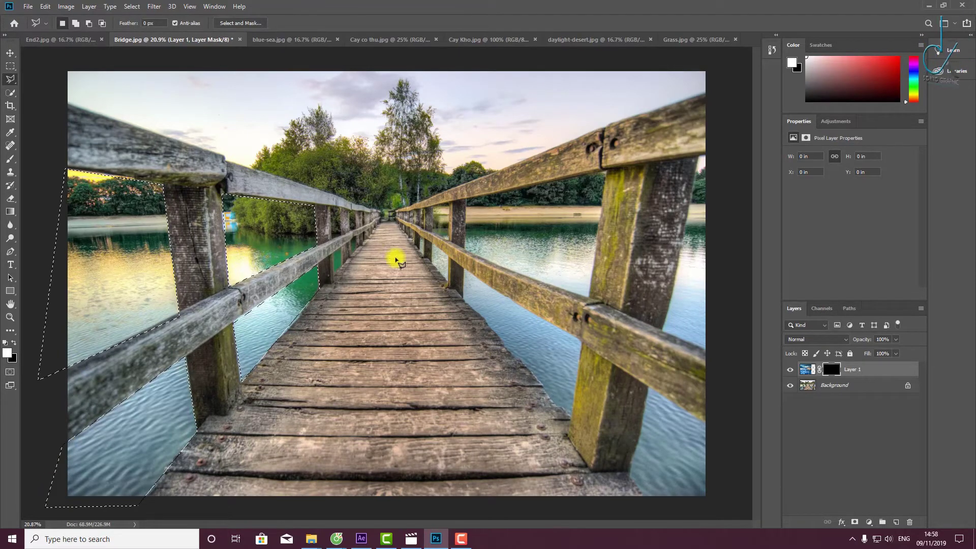
{"action": "key", "text": "shift"}
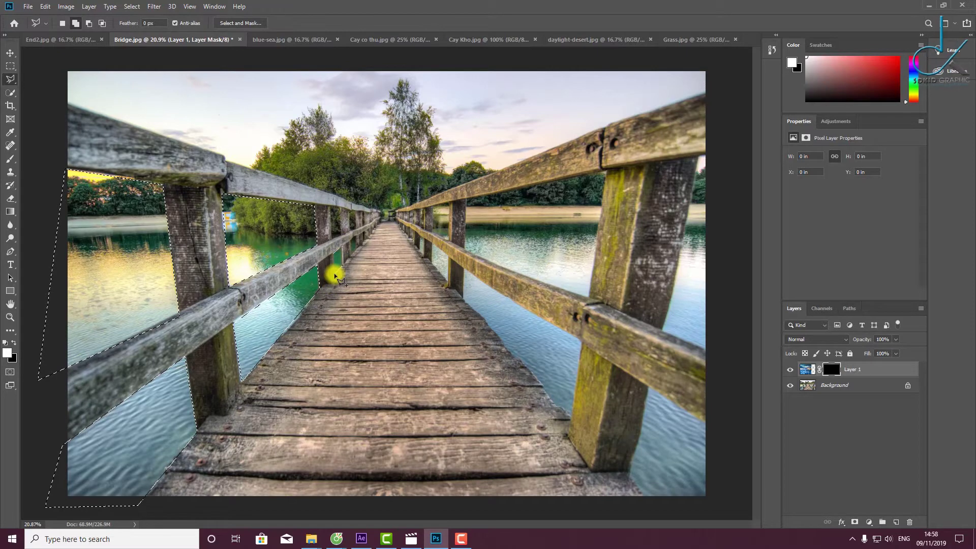
Zoom in and start adding the water between the farther left-railing posts to the selection.
{"action": "scroll", "coordinate": [336, 277], "scroll_direction": "up", "scroll_amount": 3}
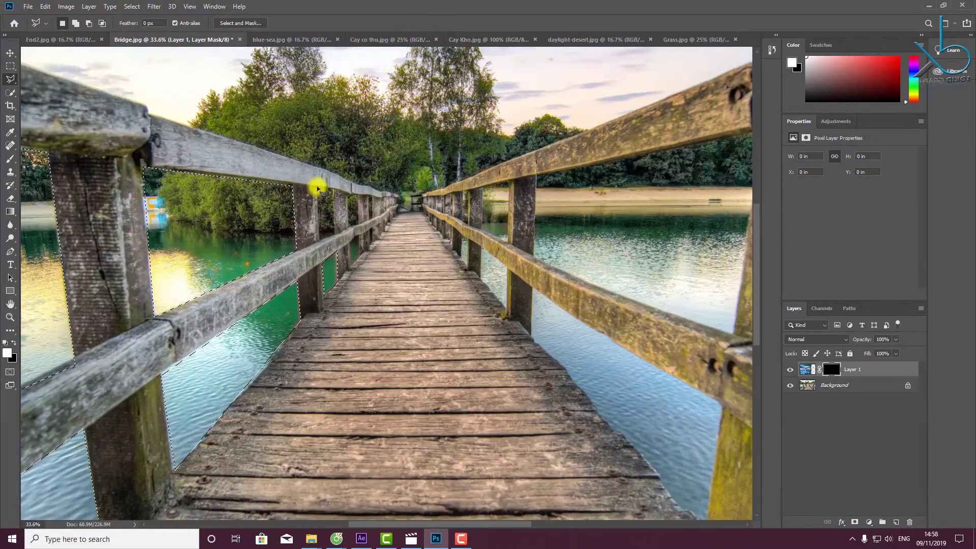
{"action": "left_click", "coordinate": [334, 190]}
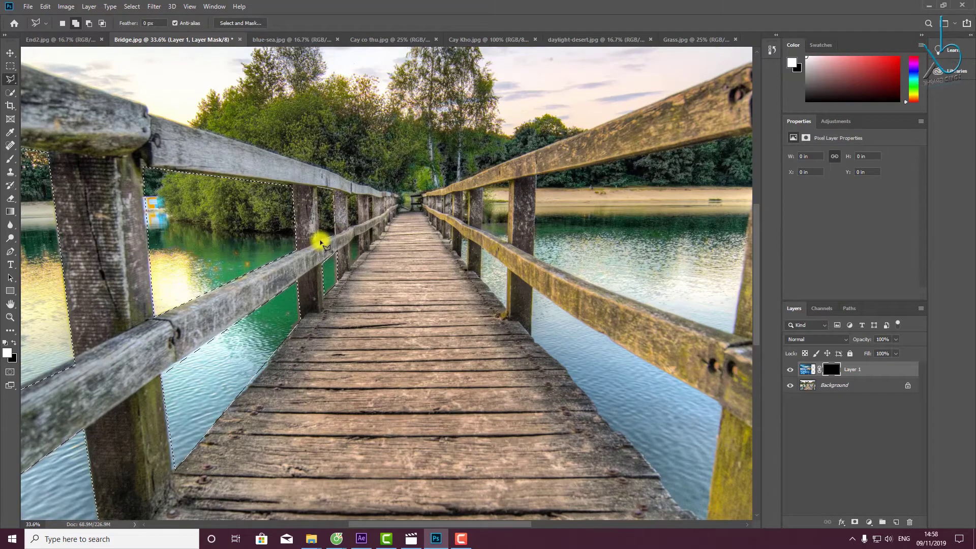
{"action": "left_click", "coordinate": [320, 243]}
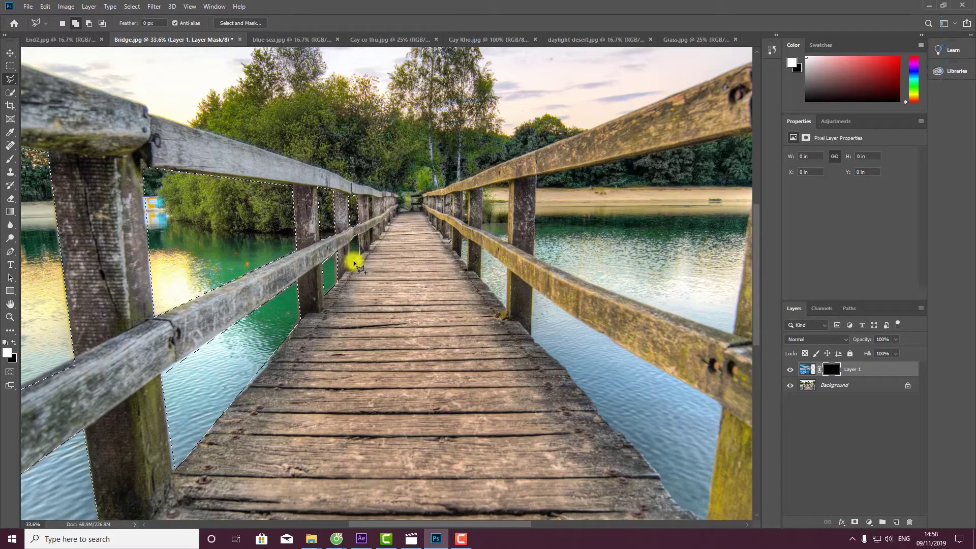
{"action": "key", "text": "shift"}
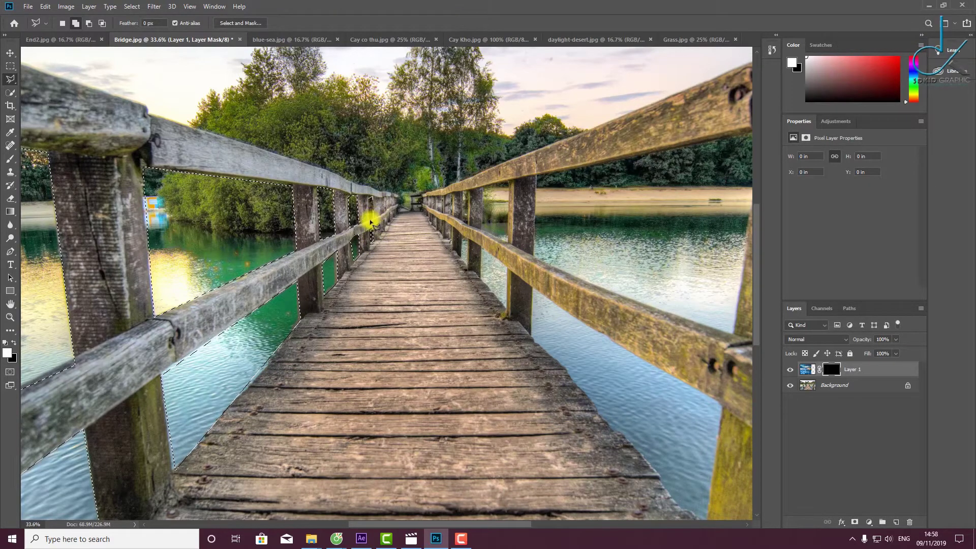
Add the sky and trees above the left railing to the selection with the Polygonal Lasso.
{"action": "scroll", "coordinate": [370, 213], "scroll_direction": "down", "scroll_amount": 3}
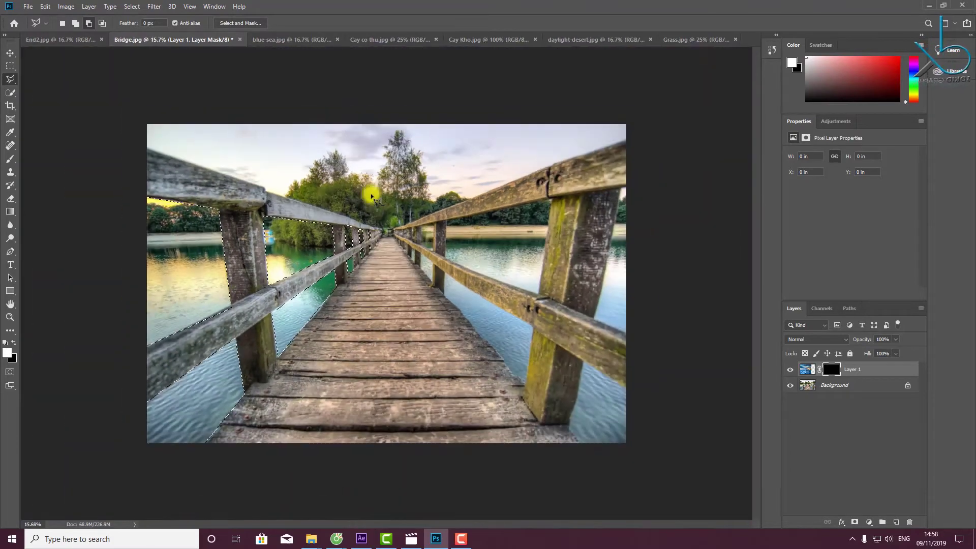
{"action": "left_click_drag", "start_coordinate": [377, 124], "coordinate": [389, 224]}
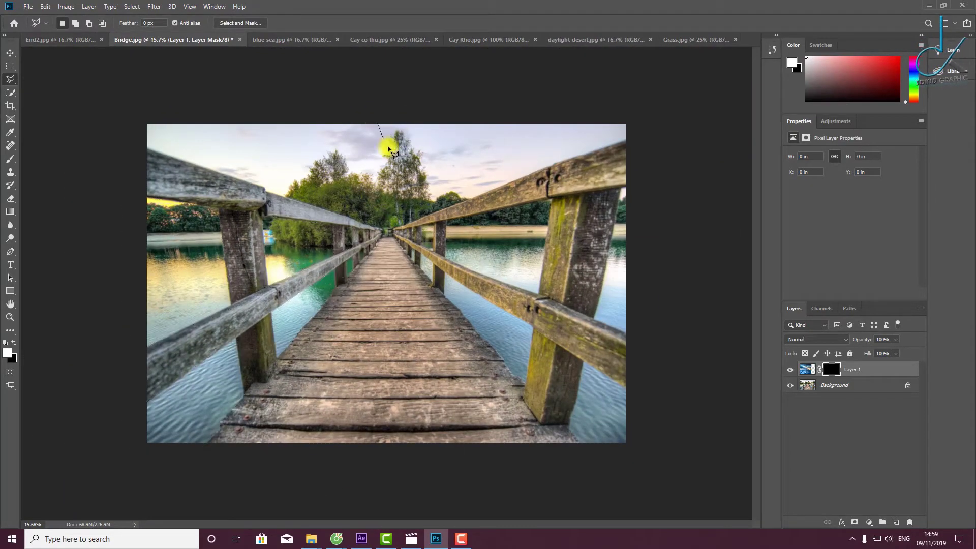
{"action": "key", "text": "Escape"}
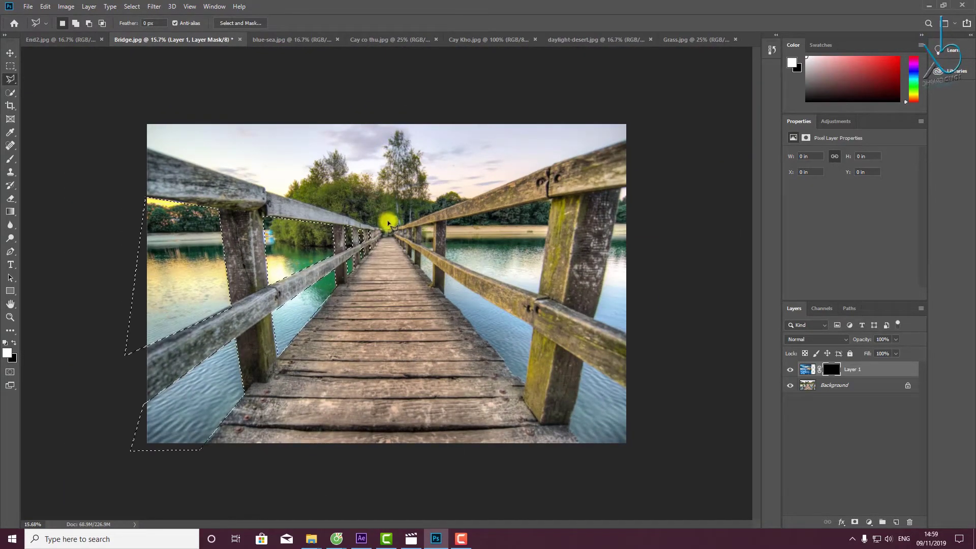
{"action": "left_click", "coordinate": [388, 223], "text": "shift"}
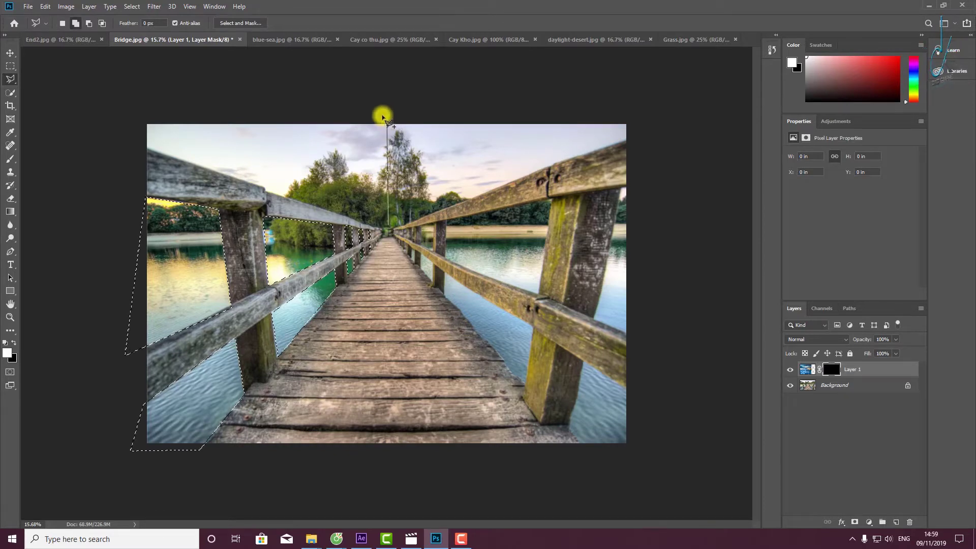
{"action": "left_click", "coordinate": [388, 116]}
{"action": "left_click", "coordinate": [125, 109]}
{"action": "left_click", "coordinate": [131, 145]}
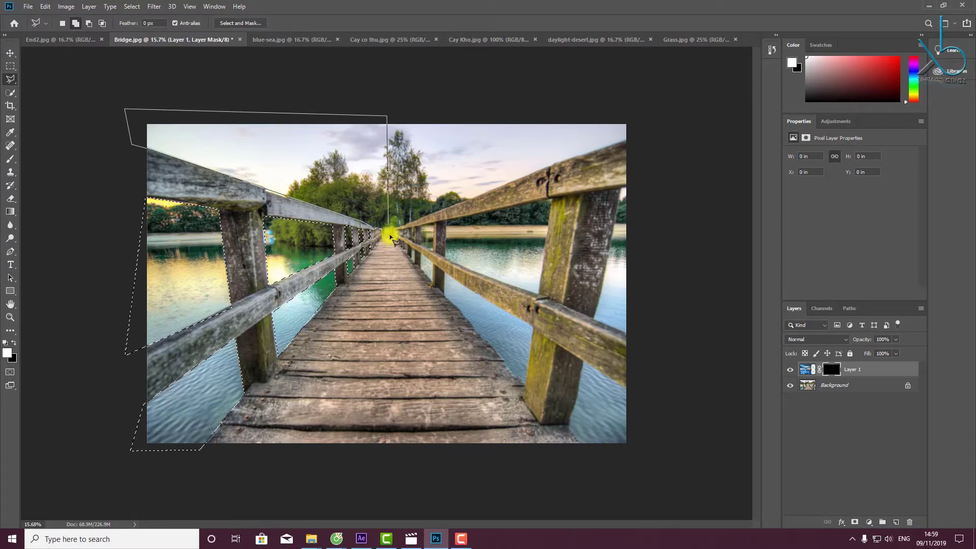
{"action": "left_click", "coordinate": [391, 235]}
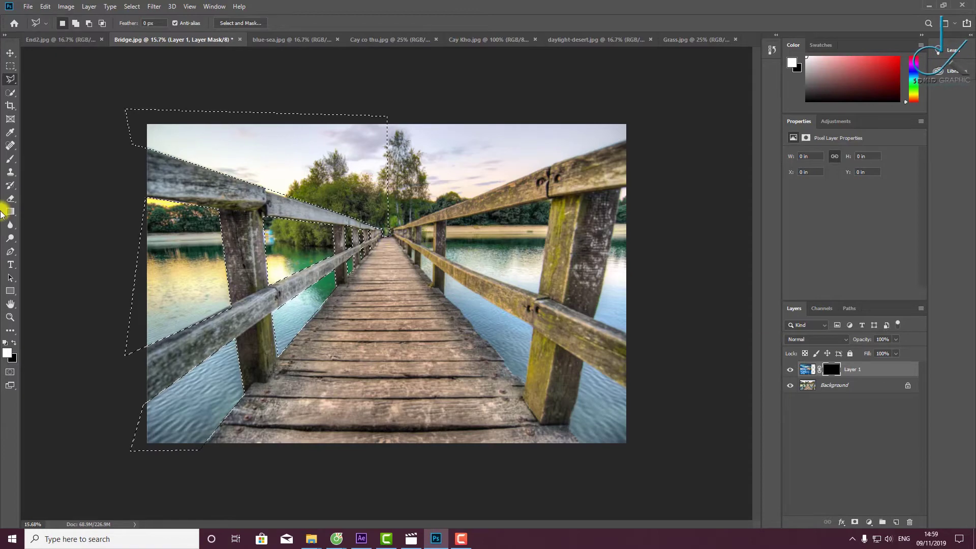
{"action": "left_click", "coordinate": [10, 159]}
{"action": "left_click", "coordinate": [51, 154]}
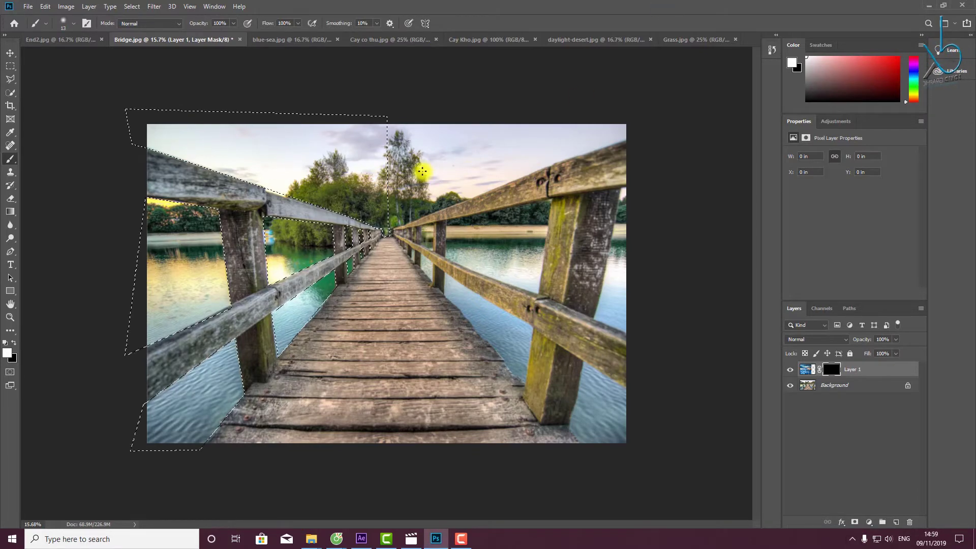
With an enlarged brush, paint and fill Layer 1's mask white in the selection, then deselect.
{"action": "key", "text": "bracketright"}
{"action": "key", "text": "bracketright"}
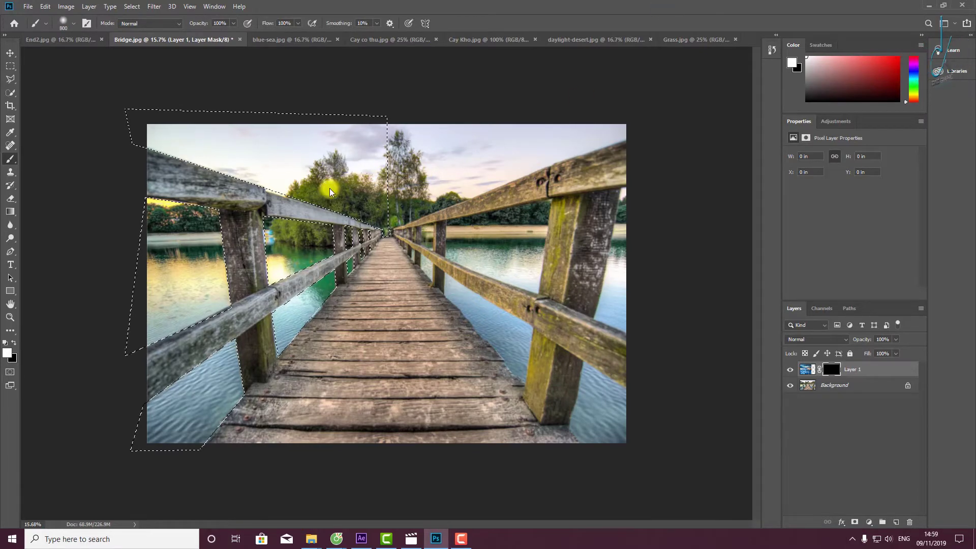
{"action": "key", "text": "bracketright"}
{"action": "key", "text": "bracketright"}
{"action": "key", "text": "bracketright"}
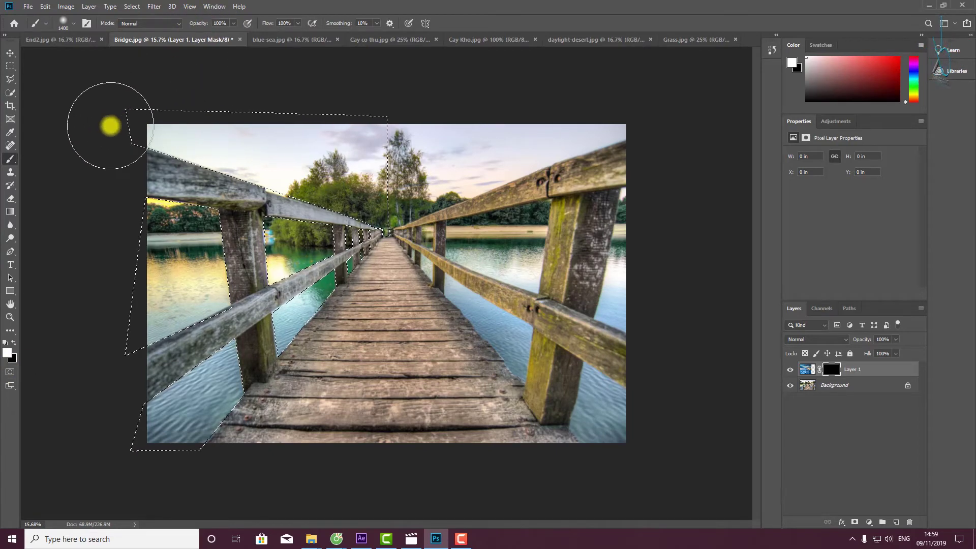
{"action": "left_click_drag", "start_coordinate": [109, 124], "coordinate": [366, 152]}
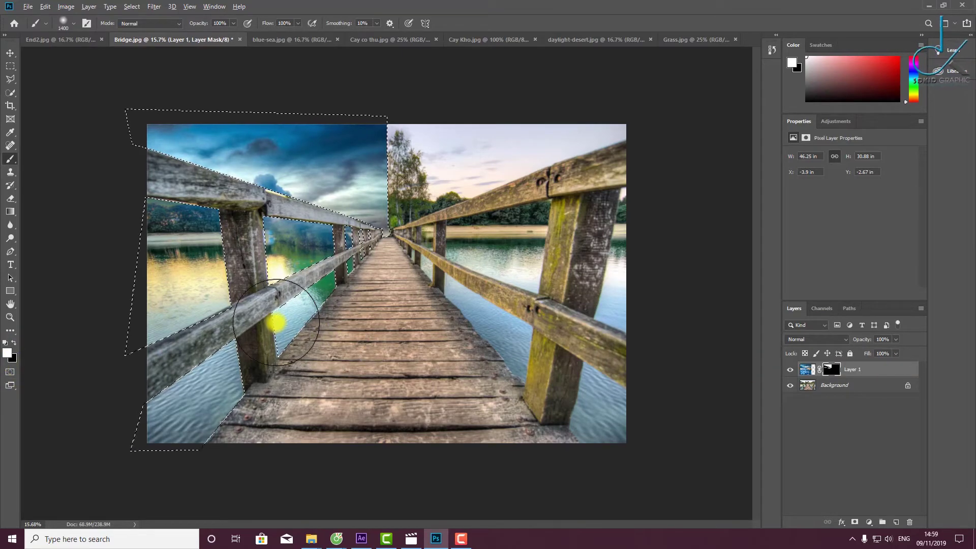
{"action": "key", "text": "alt+BackSpace"}
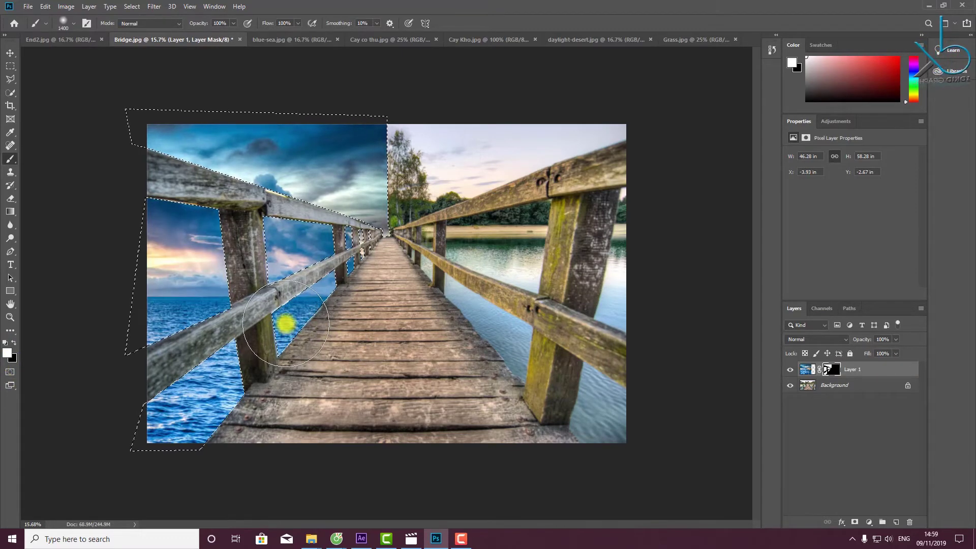
{"action": "key", "text": "ctrl+d"}
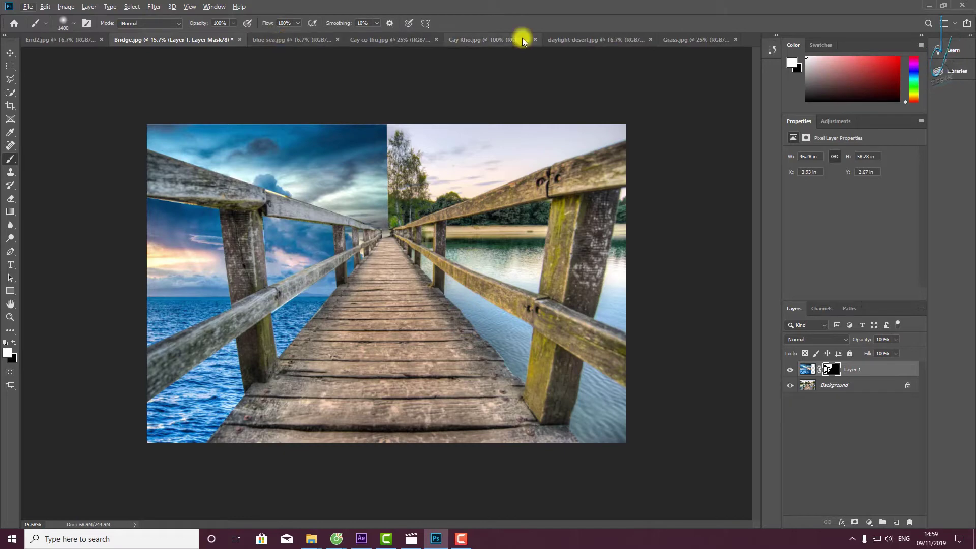
Drag the desert photo into Bridge.jpg as Layer 2, enlarge it and place it on the right half.
{"action": "left_click", "coordinate": [589, 38]}
{"action": "key", "text": "v"}
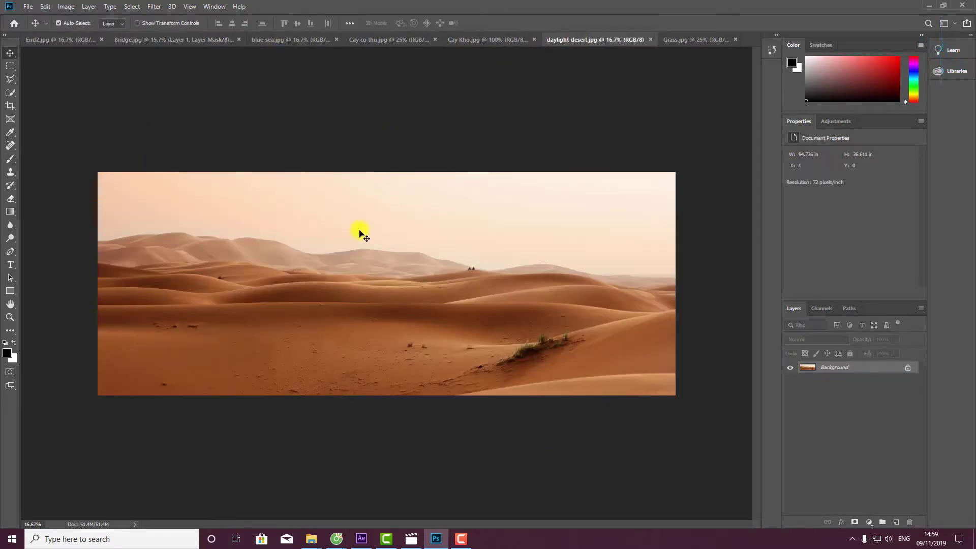
{"action": "mouse_move", "coordinate": [352, 229]}
{"action": "left_mouse_down"}
{"action": "mouse_move", "coordinate": [106, 53]}
{"action": "mouse_move", "coordinate": [424, 190]}
{"action": "mouse_move", "coordinate": [551, 312]}
{"action": "left_mouse_up"}
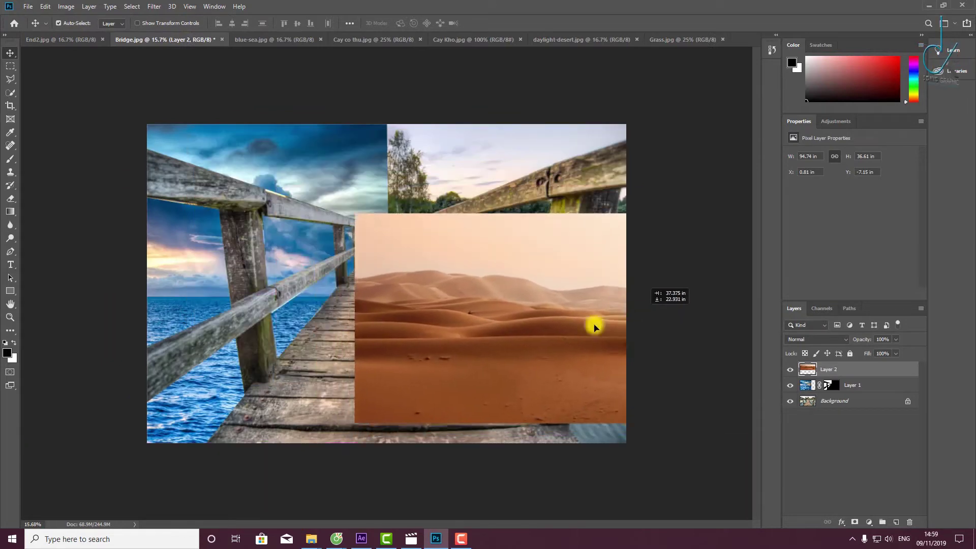
{"action": "key", "text": "ctrl+t"}
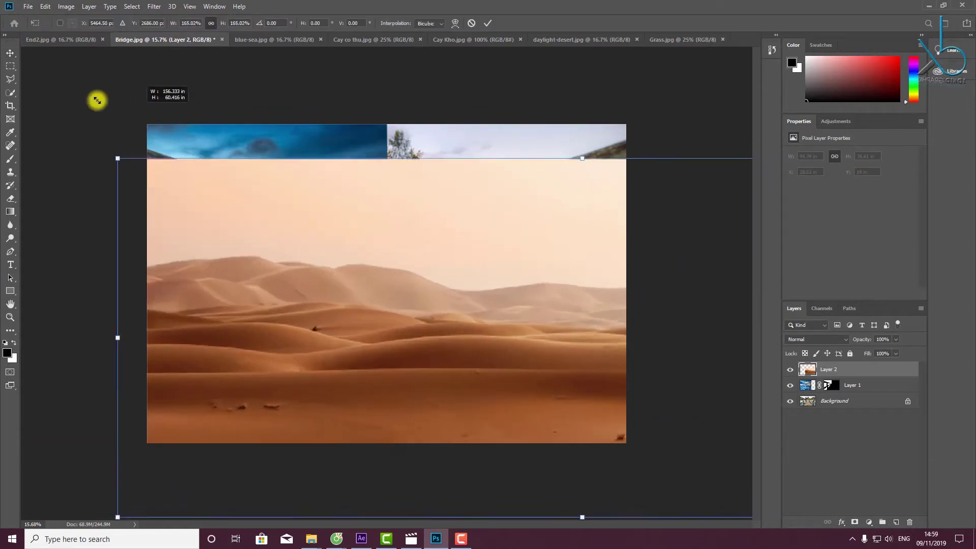
{"action": "left_click_drag", "start_coordinate": [307, 232], "coordinate": [53, 113]}
{"action": "mouse_move", "coordinate": [671, 263]}
{"action": "left_mouse_down"}
{"action": "mouse_move", "coordinate": [816, 257]}
{"action": "mouse_move", "coordinate": [805, 254]}
{"action": "left_mouse_up"}
{"action": "mouse_move", "coordinate": [463, 362]}
{"action": "left_mouse_down"}
{"action": "mouse_move", "coordinate": [542, 376]}
{"action": "mouse_move", "coordinate": [542, 296]}
{"action": "mouse_move", "coordinate": [559, 261]}
{"action": "left_mouse_up"}
{"action": "key", "text": "Return"}
Give Layer 2 a black mask and lasso the sky above the bridge's right railing.
{"action": "left_click", "coordinate": [856, 523], "text": "alt"}
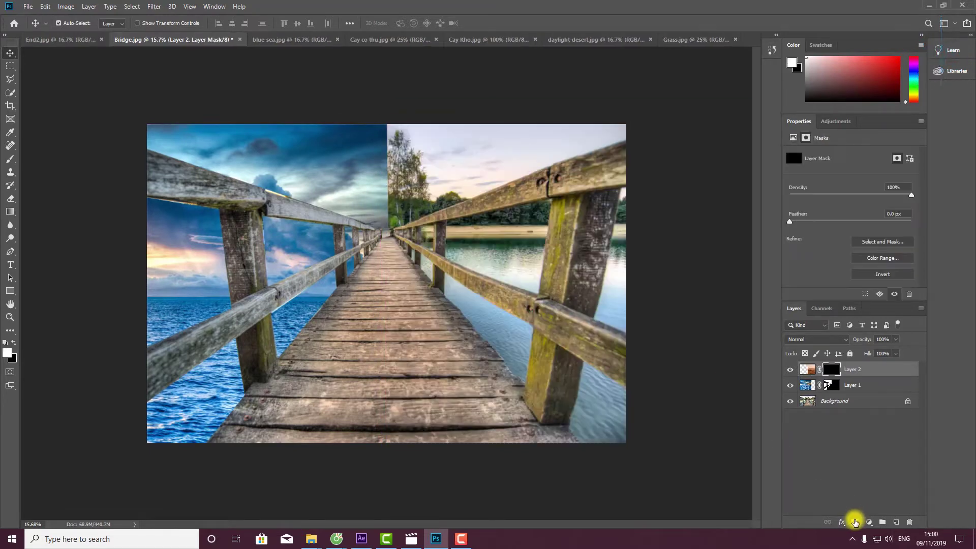
{"action": "right_click", "coordinate": [10, 79]}
{"action": "left_click", "coordinate": [35, 91]}
{"action": "scroll", "coordinate": [504, 137], "scroll_direction": "up", "scroll_amount": 1}
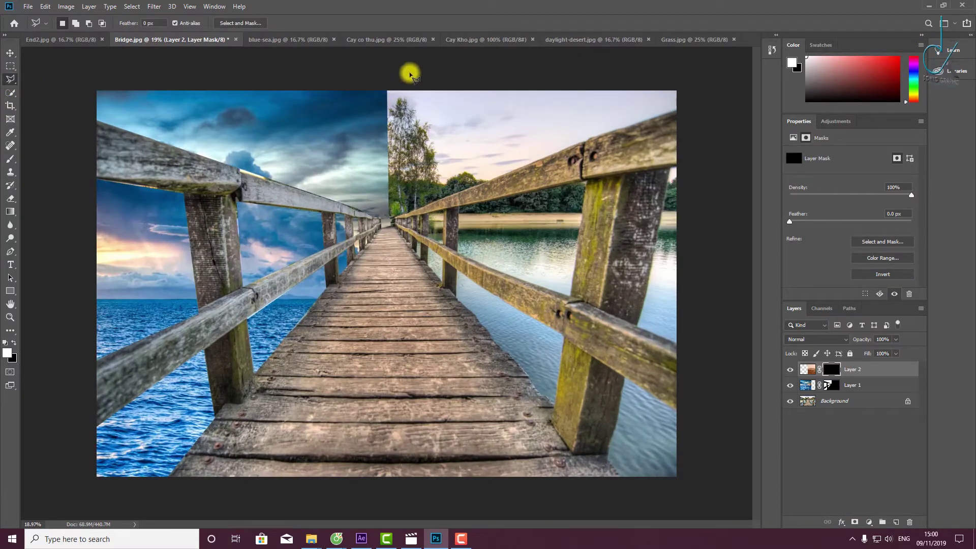
{"action": "left_click", "coordinate": [400, 77]}
{"action": "left_click", "coordinate": [390, 230]}
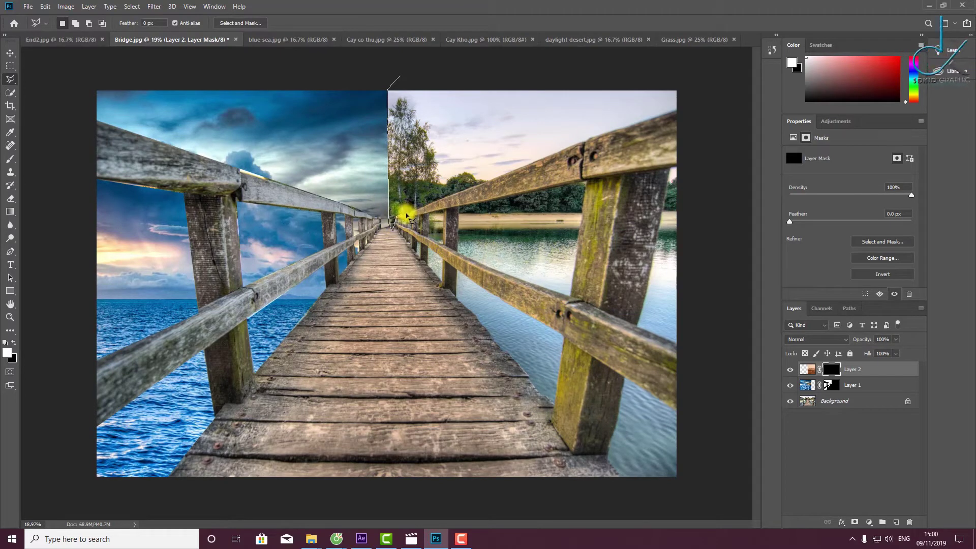
{"action": "left_click", "coordinate": [409, 218]}
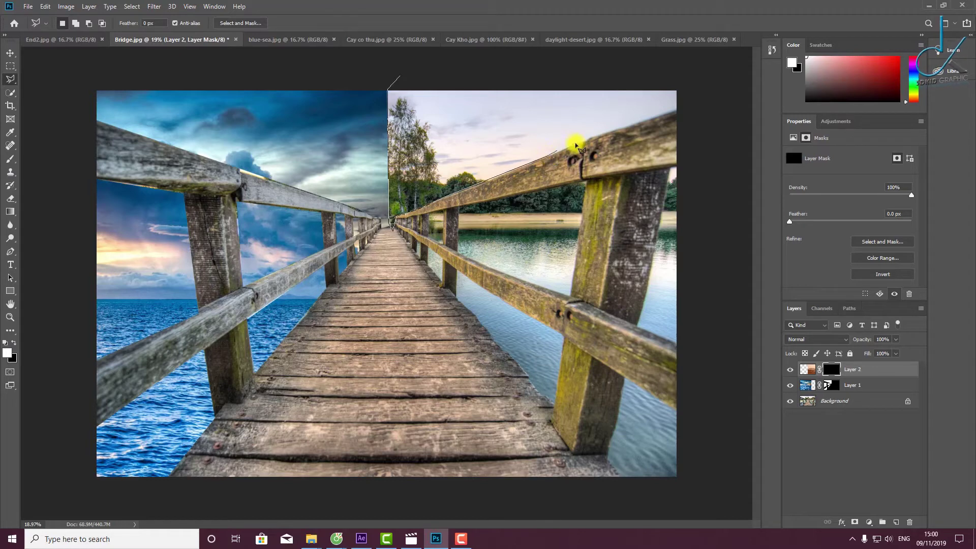
{"action": "left_click", "coordinate": [635, 125]}
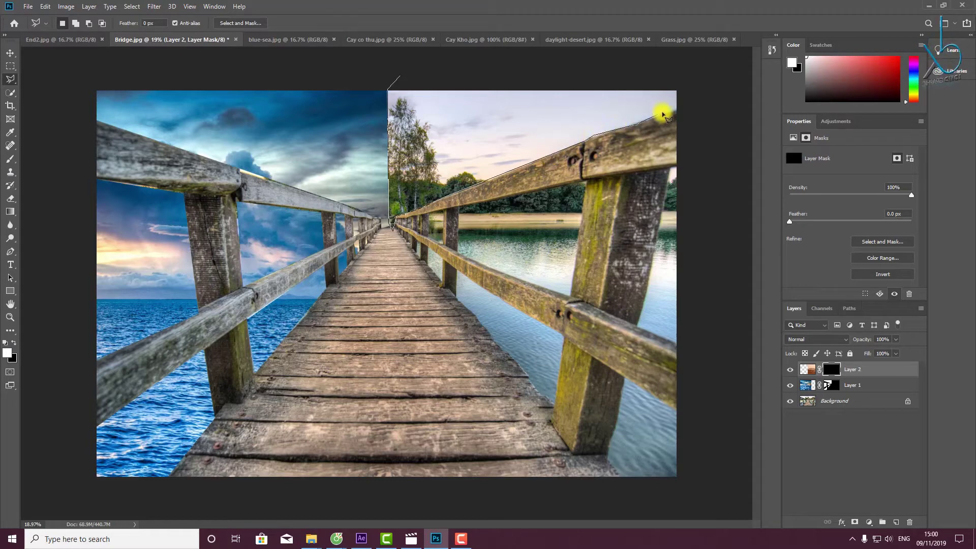
{"action": "left_click", "coordinate": [676, 109]}
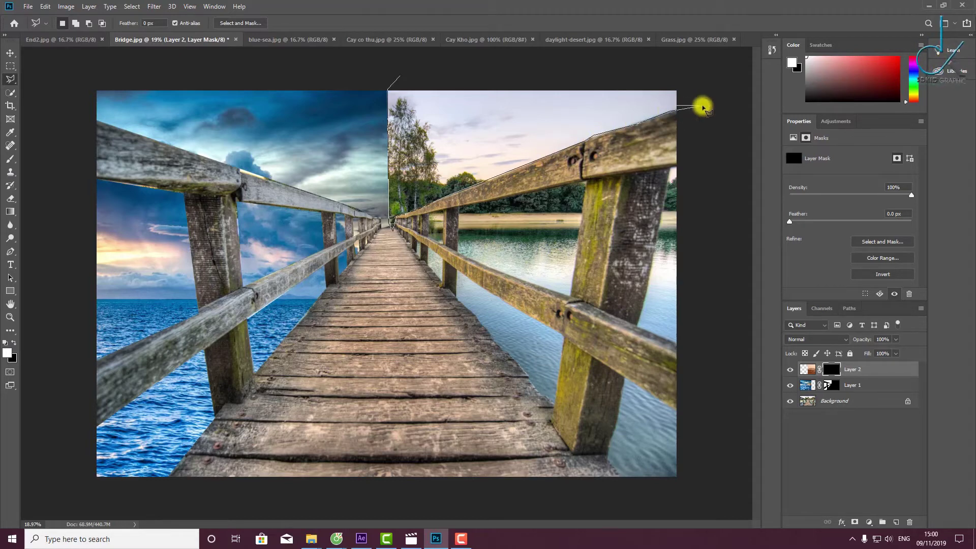
{"action": "double_click", "coordinate": [719, 59]}
Add the water right of the post and below the right railing to the selection.
{"action": "key", "text": "shift"}
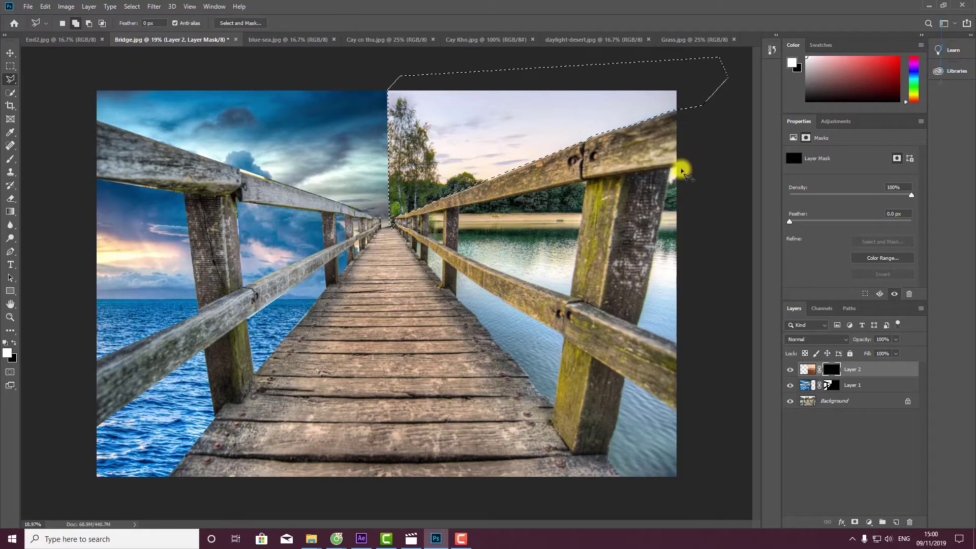
{"action": "left_click", "coordinate": [672, 168]}
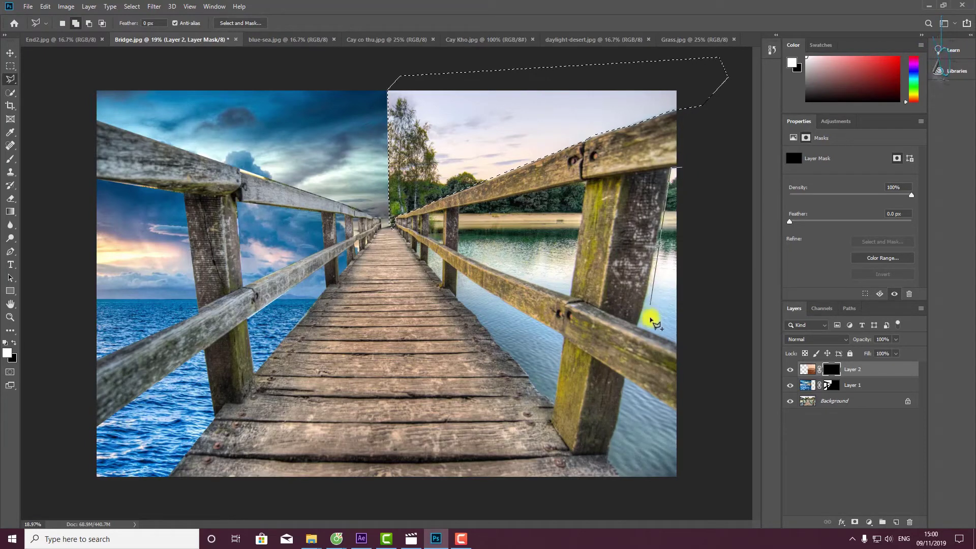
{"action": "left_click", "coordinate": [639, 326]}
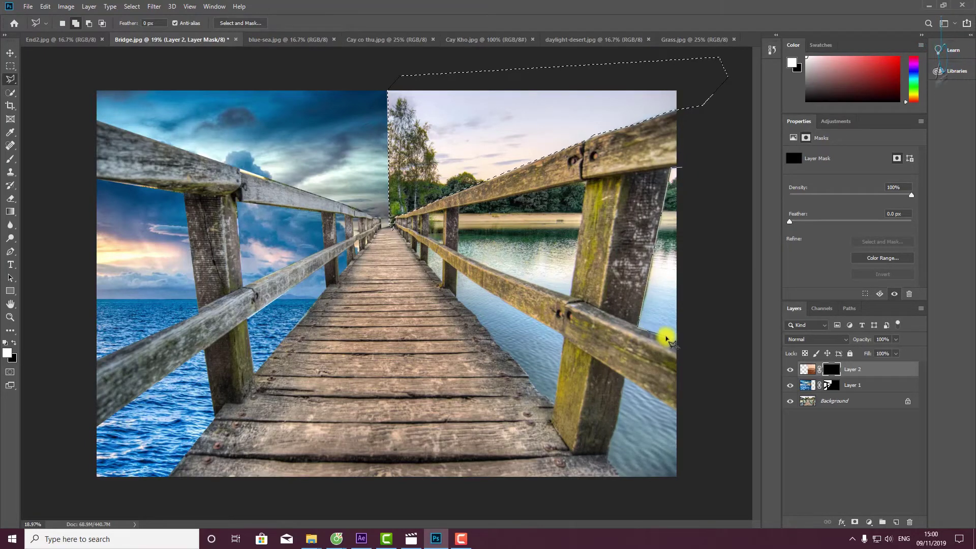
{"action": "left_click", "coordinate": [690, 347]}
{"action": "double_click", "coordinate": [733, 210]}
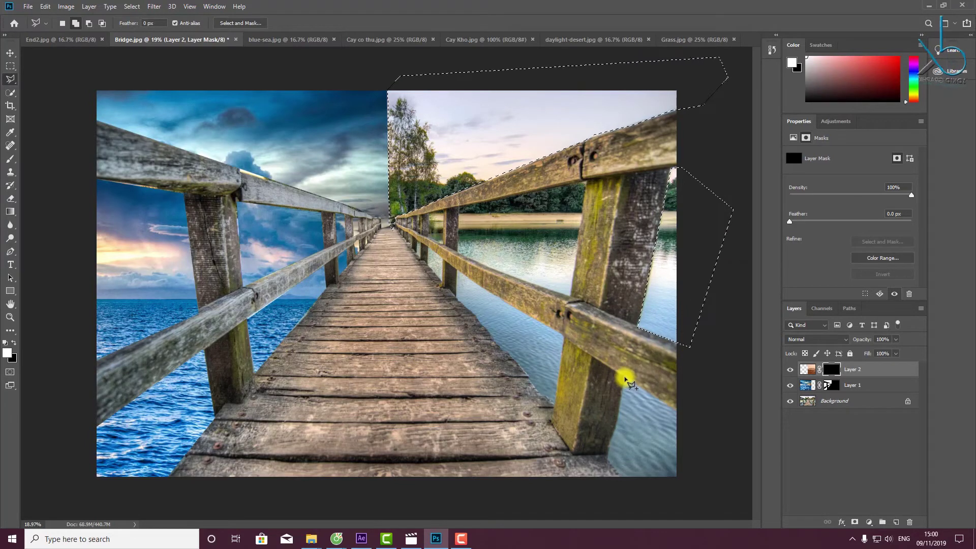
{"action": "left_click", "coordinate": [693, 420]}
{"action": "left_click", "coordinate": [696, 488]}
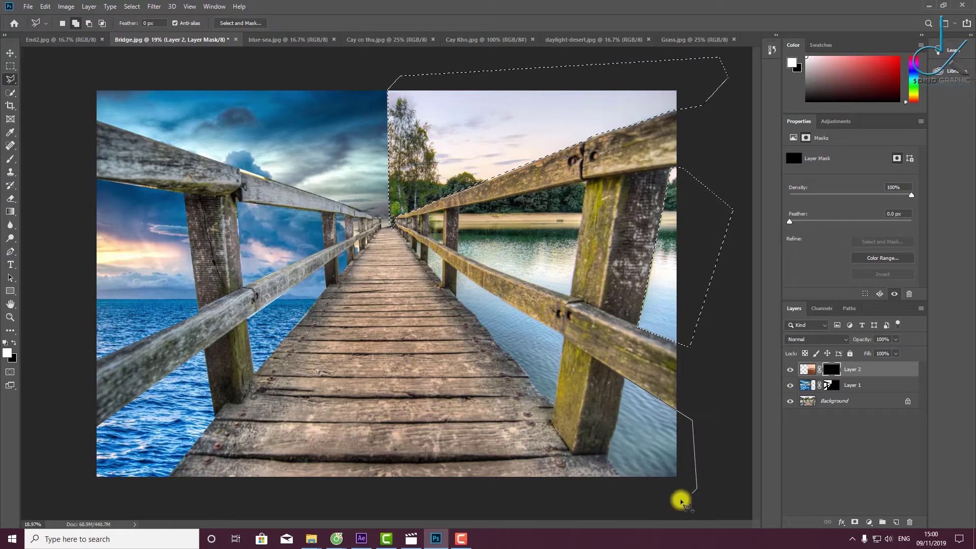
{"action": "left_click", "coordinate": [660, 501]}
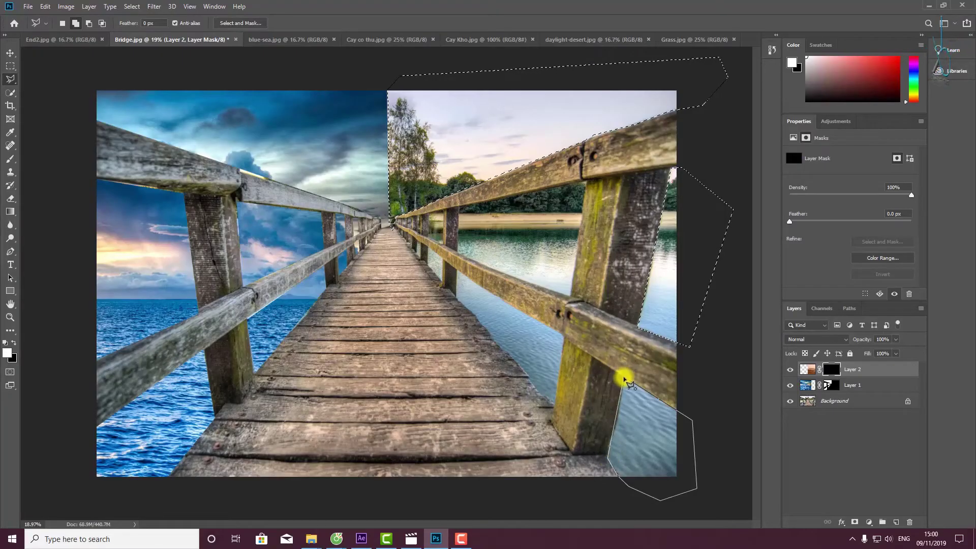
{"action": "left_click", "coordinate": [626, 381]}
Add the water beside the bridge deck, traced along the post and railing edges.
{"action": "left_click", "coordinate": [563, 335]}
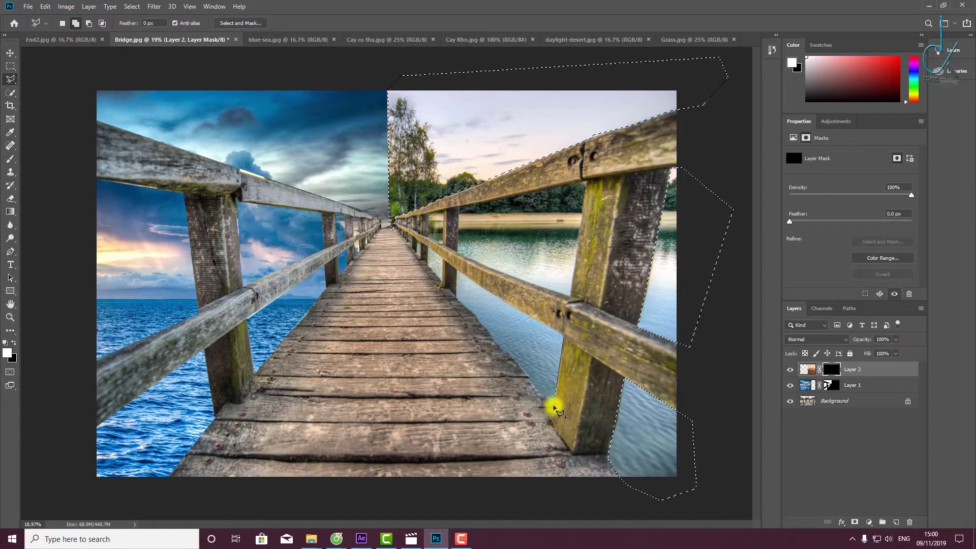
{"action": "left_click", "coordinate": [552, 405]}
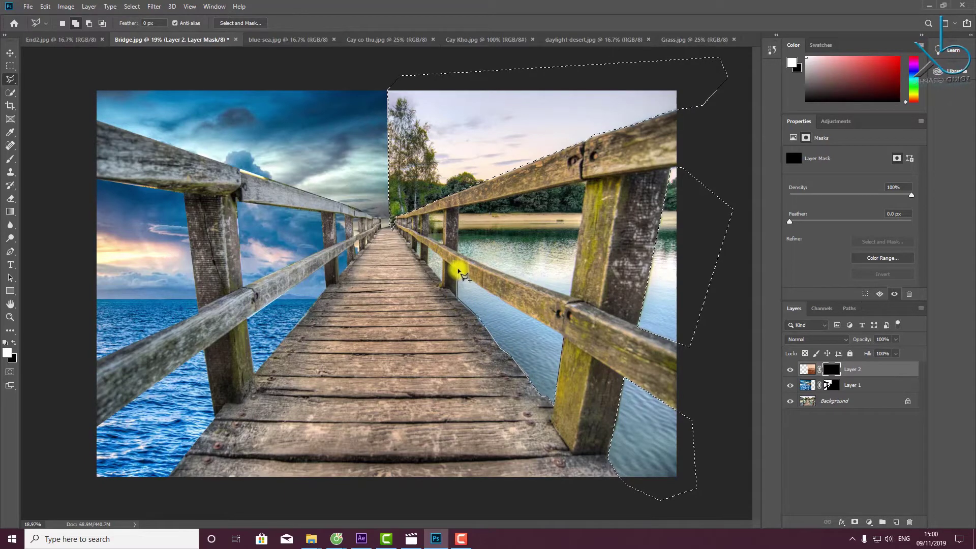
{"action": "left_click", "coordinate": [454, 268]}
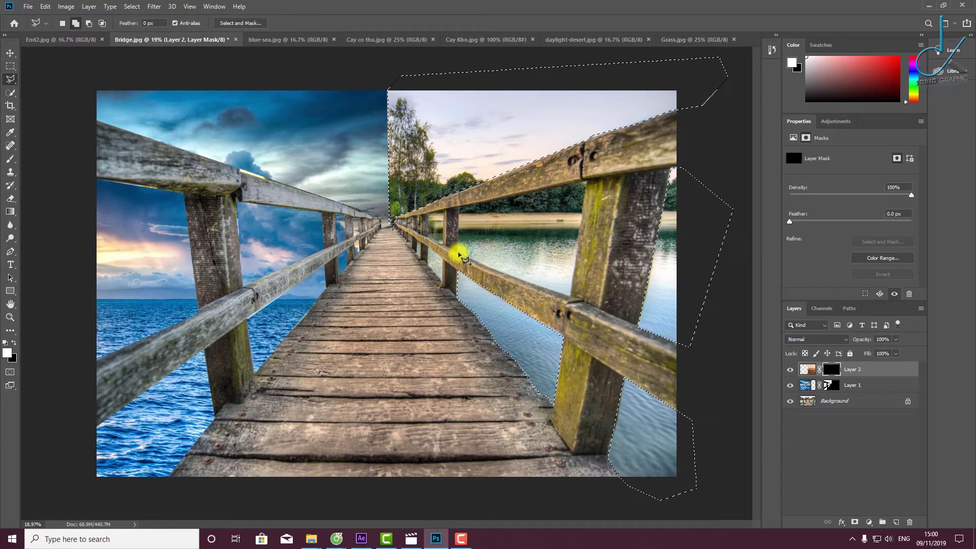
{"action": "left_click", "coordinate": [459, 207]}
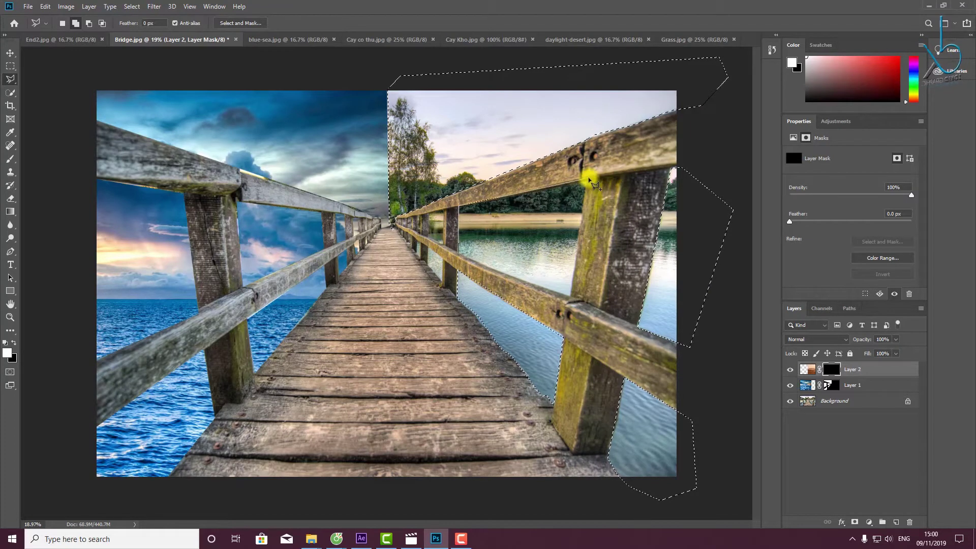
{"action": "left_click", "coordinate": [586, 182]}
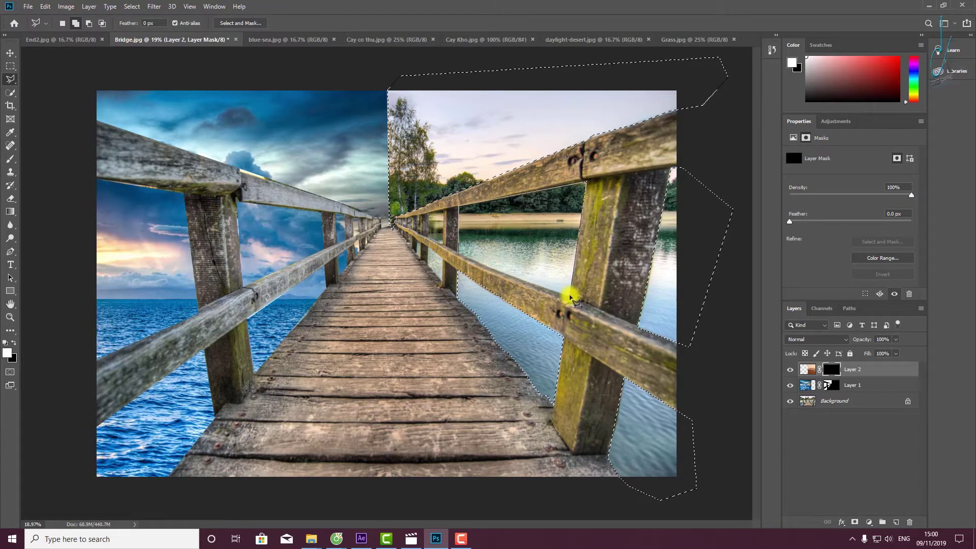
{"action": "left_click", "coordinate": [571, 296]}
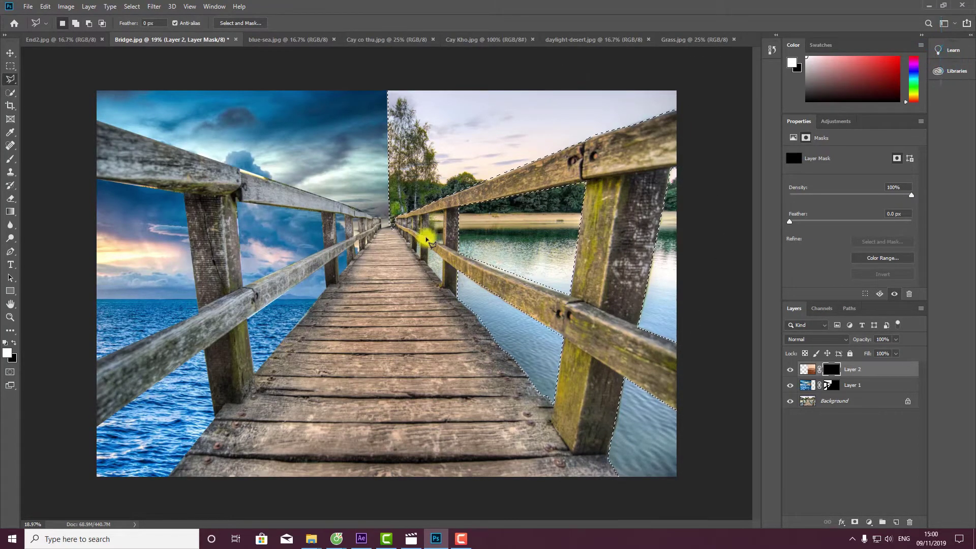
{"action": "left_click", "coordinate": [447, 250]}
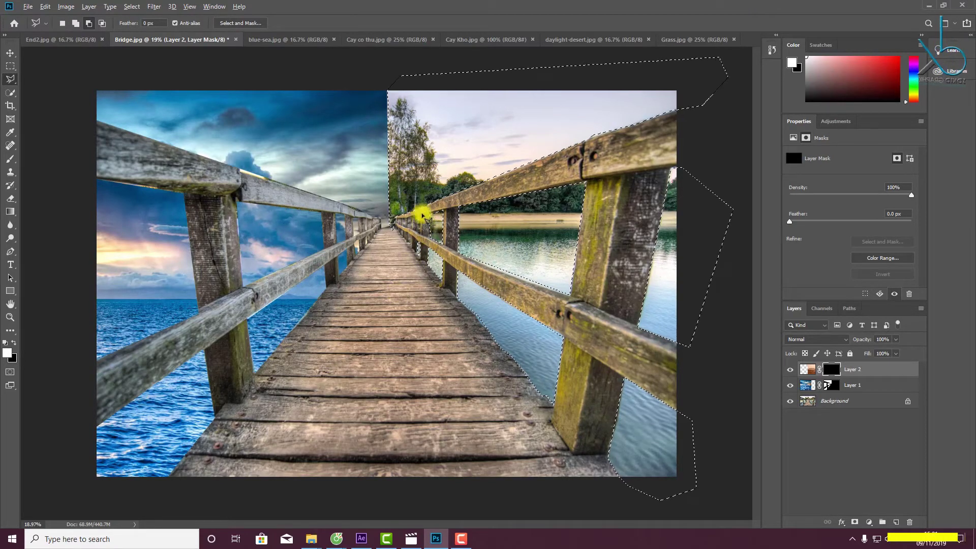
{"action": "scroll", "coordinate": [421, 209], "scroll_direction": "up", "scroll_amount": 3}
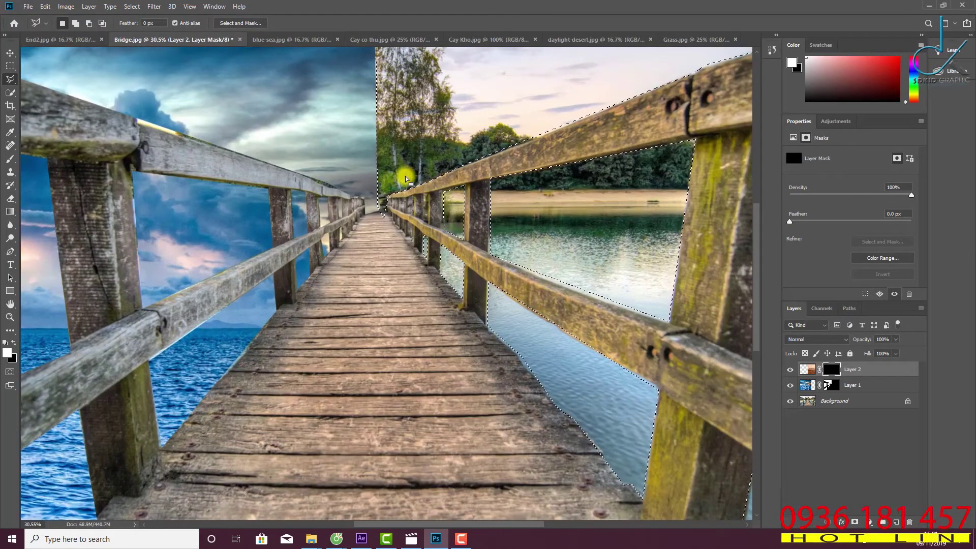
{"action": "scroll", "coordinate": [406, 181], "scroll_direction": "down", "scroll_amount": 3}
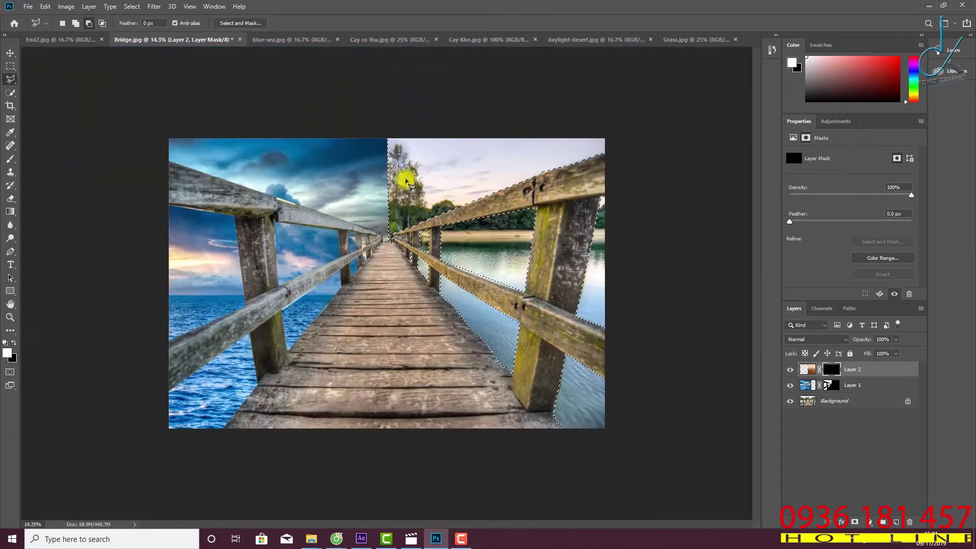
Undo the accidental vector mask, fill Layer 2's mask white inside the selection, and deselect.
{"action": "left_click", "coordinate": [855, 522]}
{"action": "key", "text": "ctrl+z"}
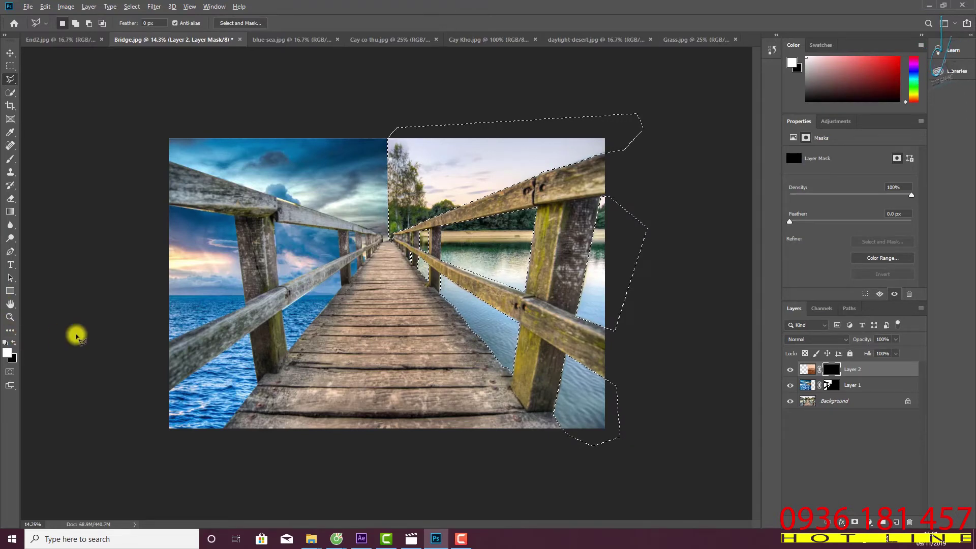
{"action": "key", "text": "alt"}
{"action": "key", "text": "alt+BackSpace"}
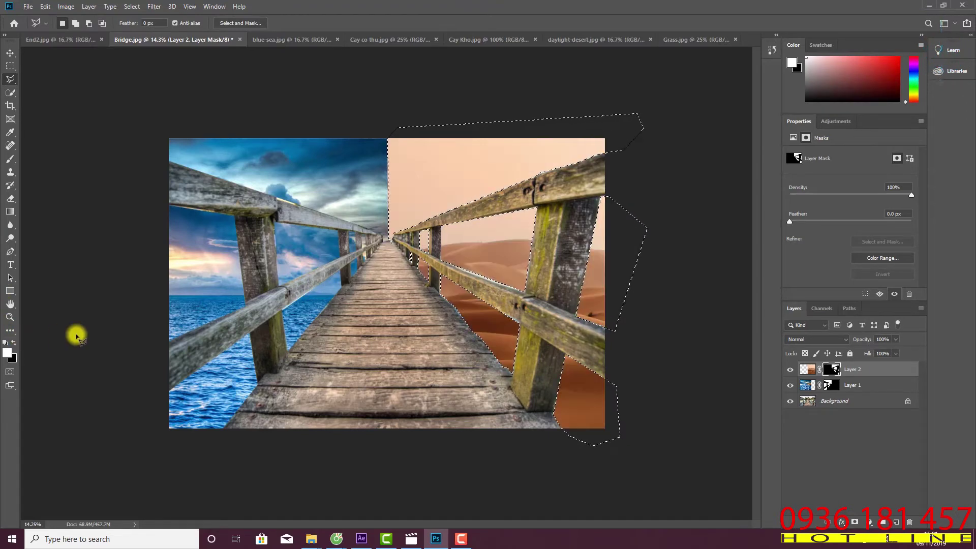
{"action": "key", "text": "ctrl+d"}
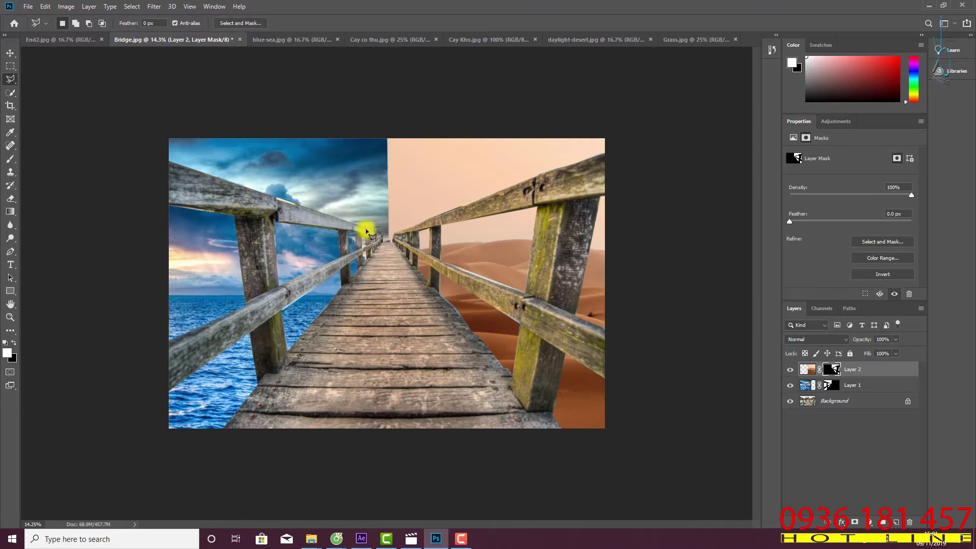
{"action": "scroll", "coordinate": [389, 195], "scroll_direction": "up", "scroll_amount": 1}
{"action": "scroll", "coordinate": [389, 196], "scroll_direction": "up", "scroll_amount": 1}
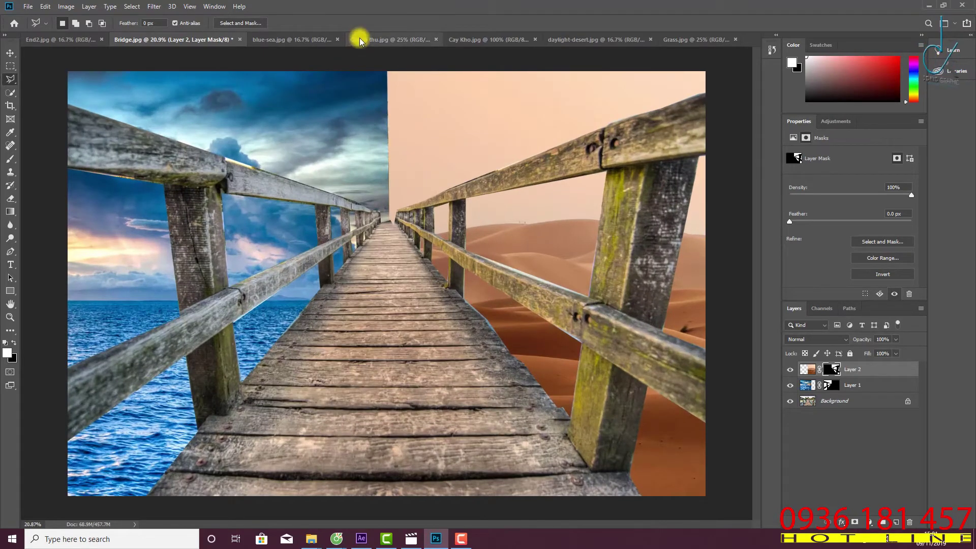
{"action": "left_click", "coordinate": [345, 40]}
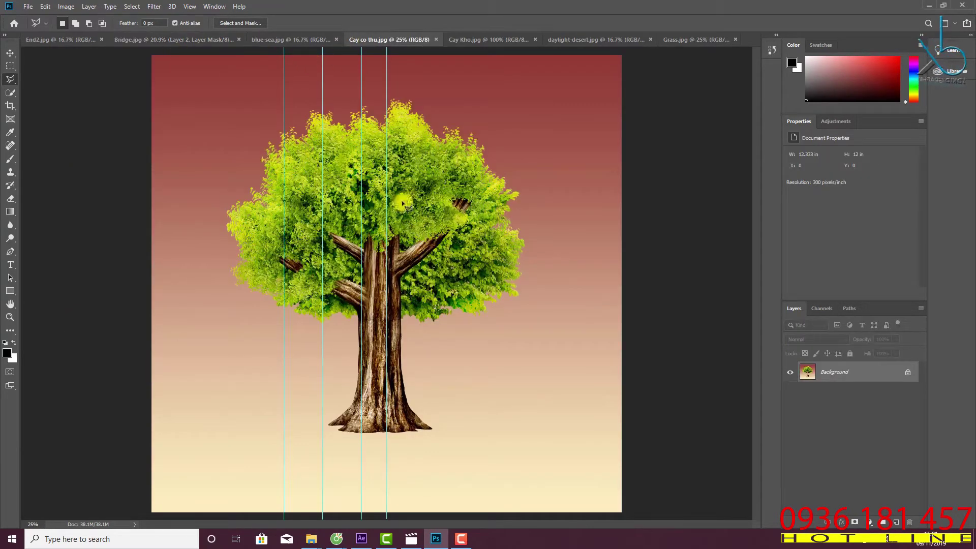
Hide the guides on the Cay co thu.jpg tree image and dismiss the locked-background warning.
{"action": "left_click", "coordinate": [189, 6]}
{"action": "mouse_move", "coordinate": [197, 189]}
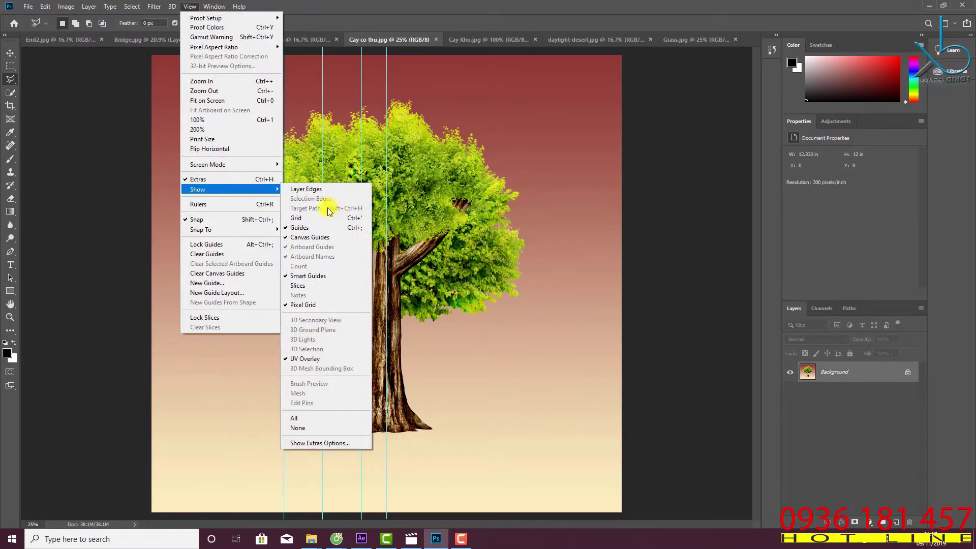
{"action": "left_click", "coordinate": [351, 227]}
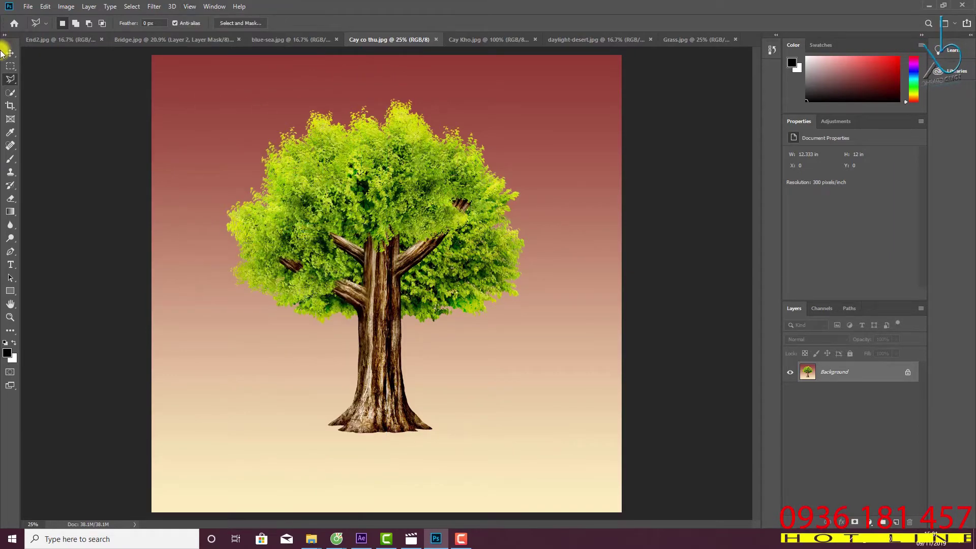
{"action": "left_click", "coordinate": [10, 53]}
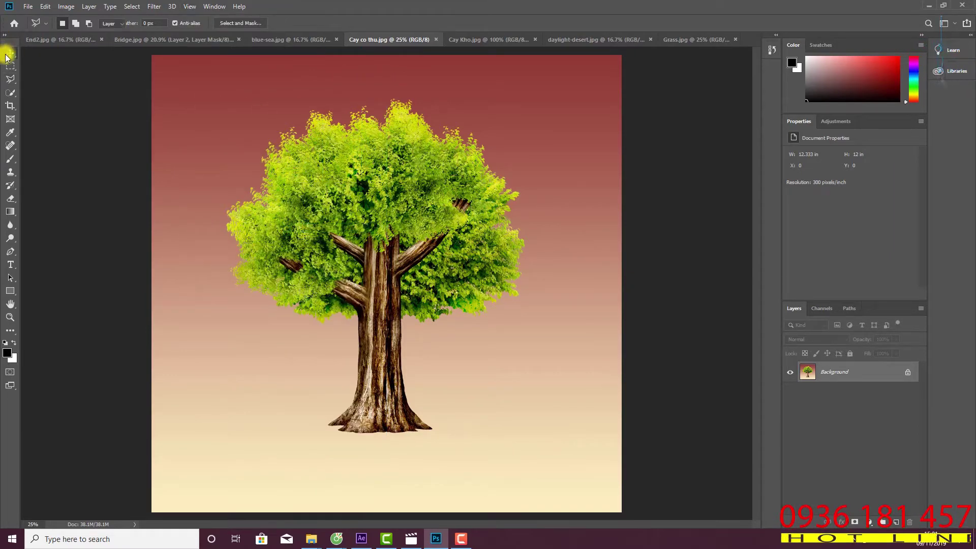
{"action": "left_click", "coordinate": [130, 39]}
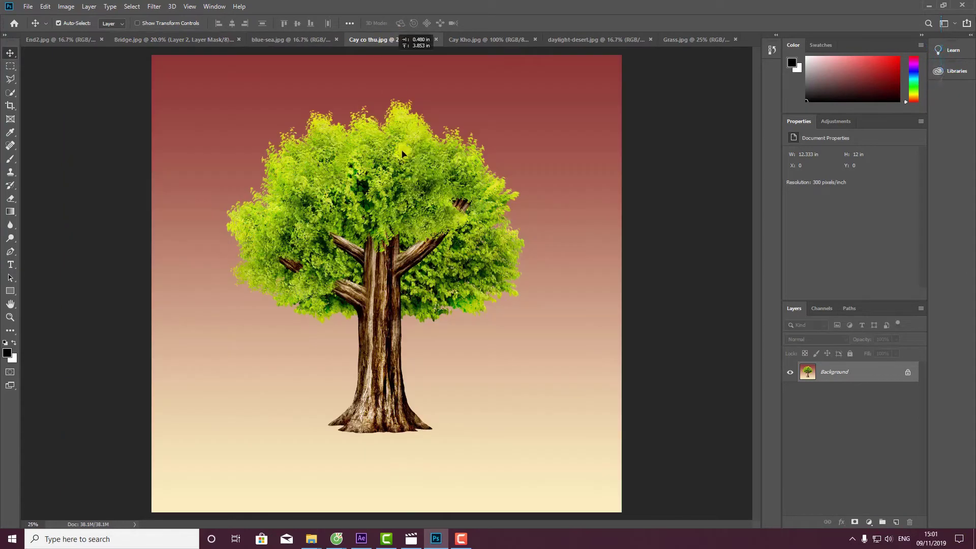
{"action": "left_click_drag", "start_coordinate": [324, 51], "coordinate": [405, 192]}
{"action": "left_click", "coordinate": [570, 225]}
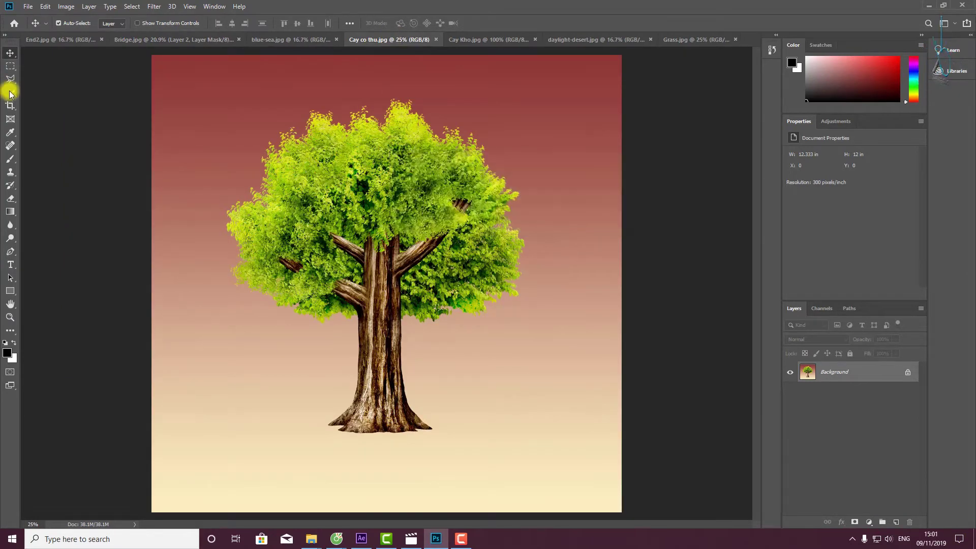
Select the tree image's gradient background with the Magic Wand, adding each band.
{"action": "left_click", "coordinate": [10, 94]}
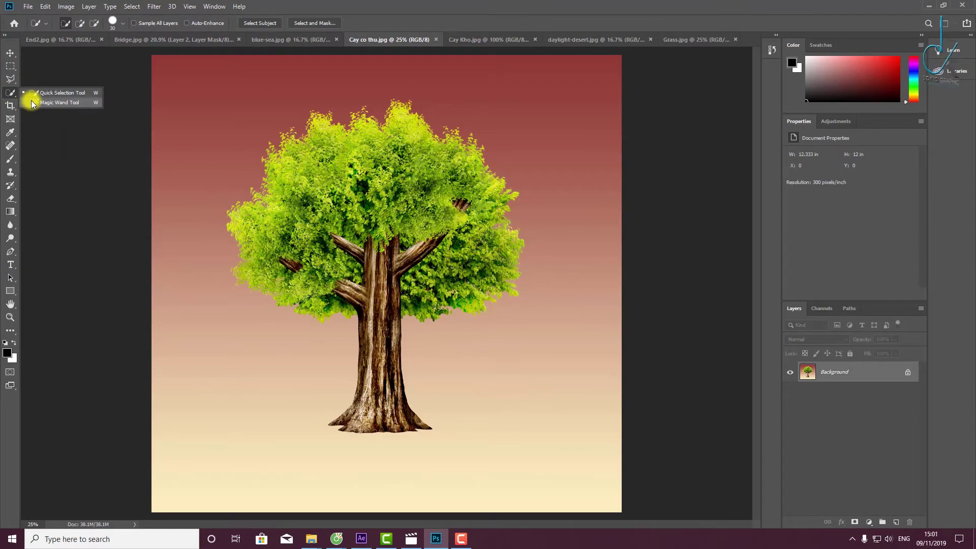
{"action": "left_click", "coordinate": [31, 104]}
{"action": "left_click", "coordinate": [217, 87]}
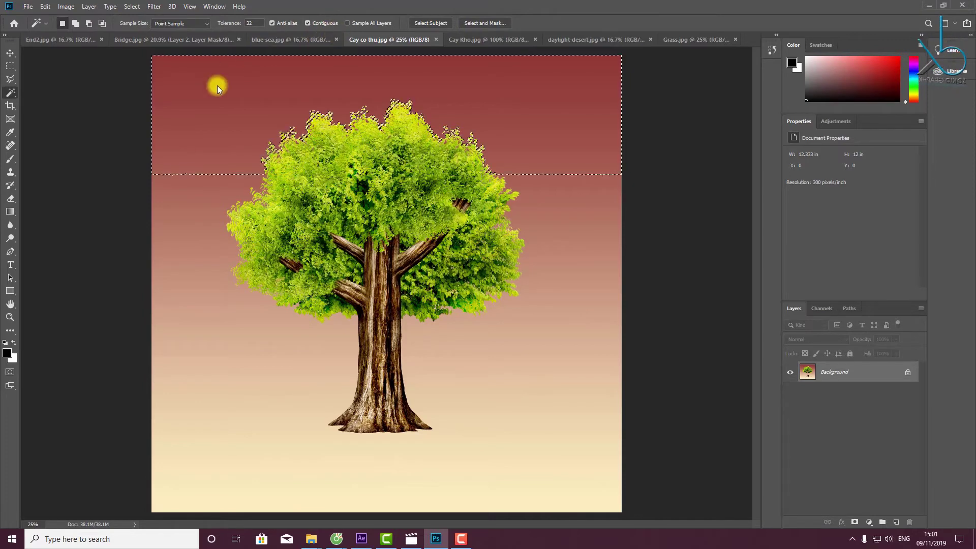
{"action": "left_click", "coordinate": [196, 189], "text": "shift"}
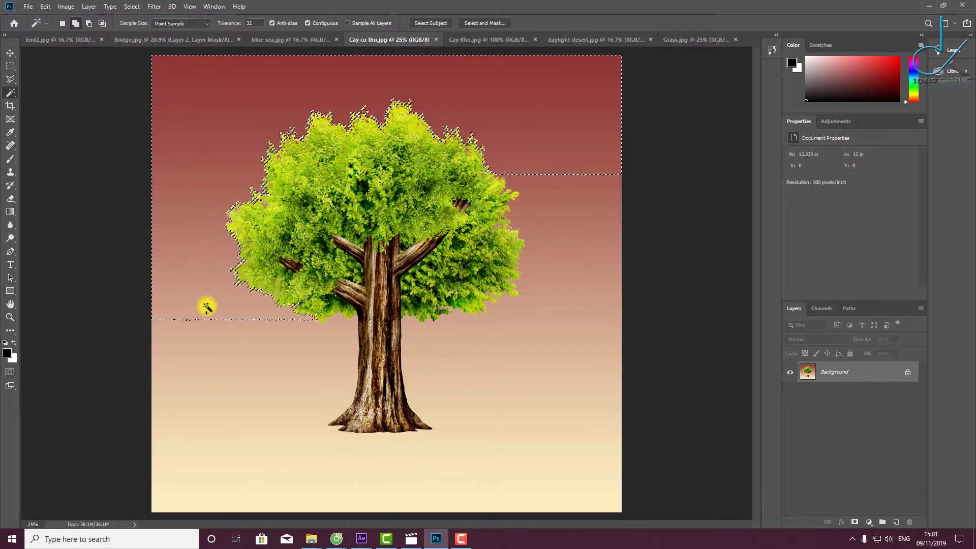
{"action": "left_click", "coordinate": [196, 353]}
{"action": "left_click", "coordinate": [207, 483]}
{"action": "left_click", "coordinate": [567, 353]}
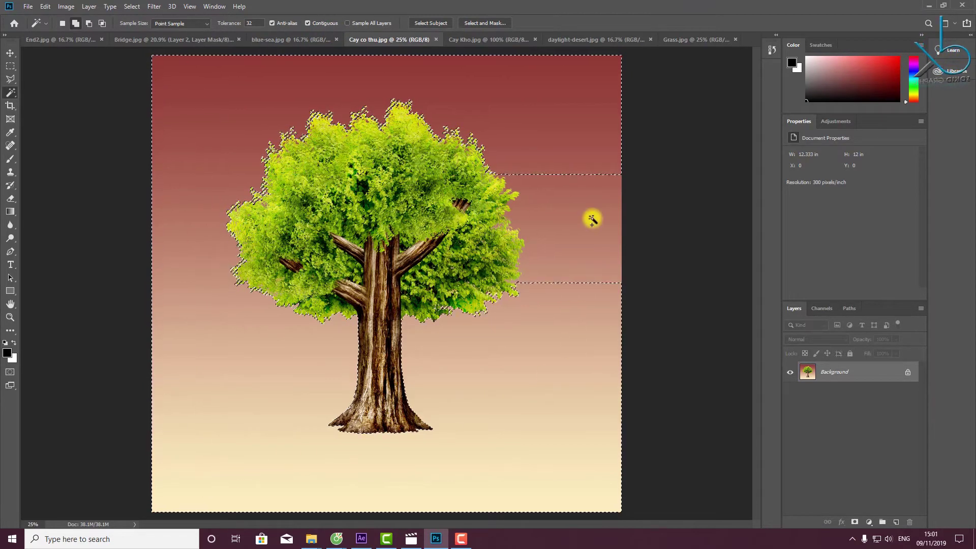
{"action": "left_click", "coordinate": [567, 242], "text": "shift"}
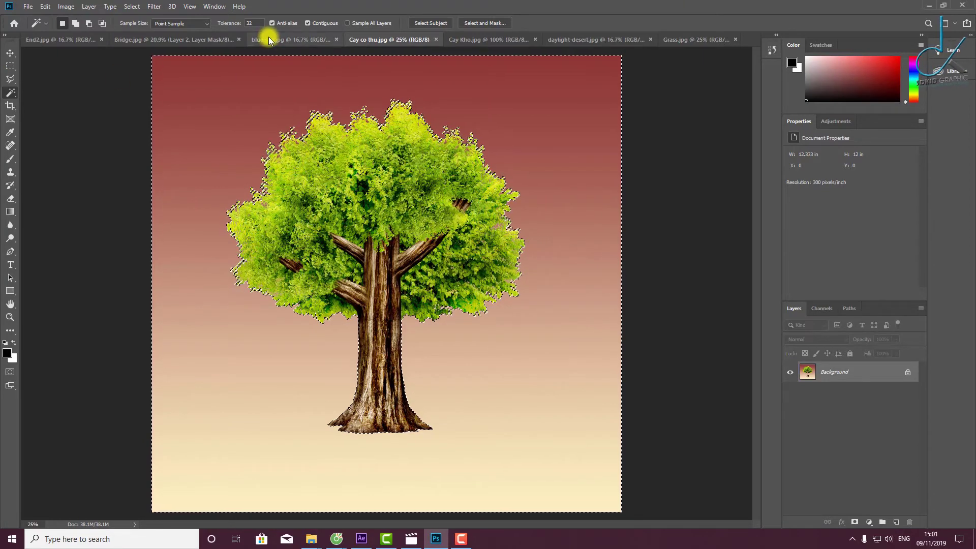
Invert the selection to isolate the tree and drag it into Bridge.jpg as Layer 3.
{"action": "left_click", "coordinate": [132, 7]}
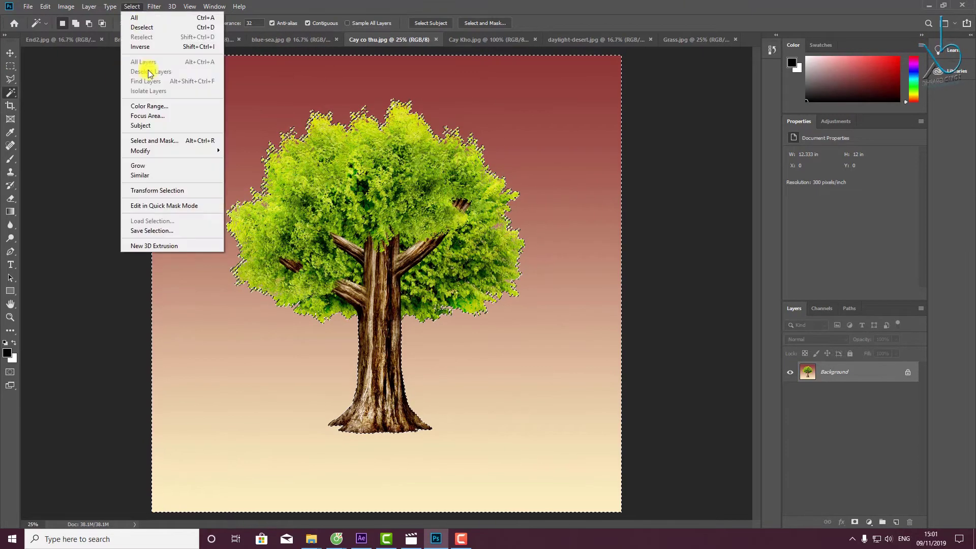
{"action": "left_click", "coordinate": [141, 47]}
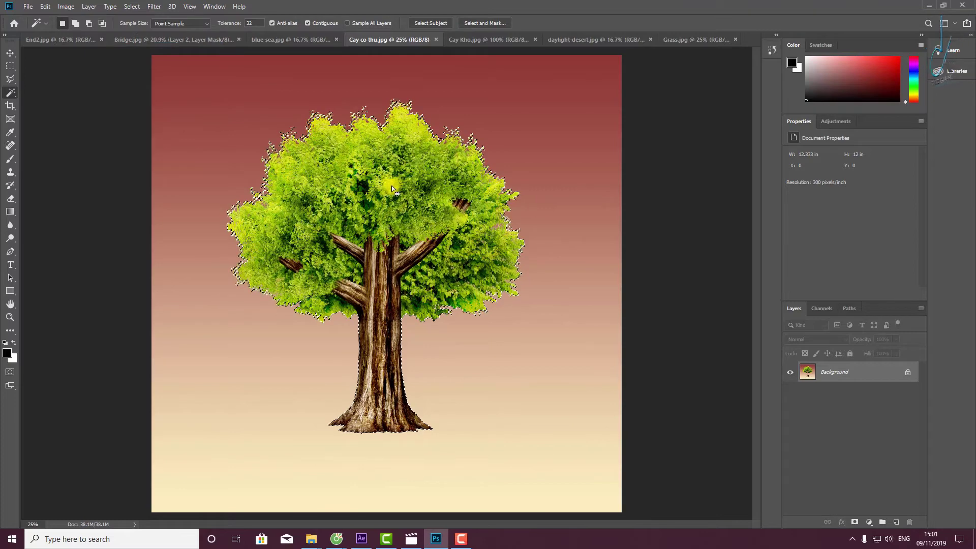
{"action": "left_click", "coordinate": [11, 53]}
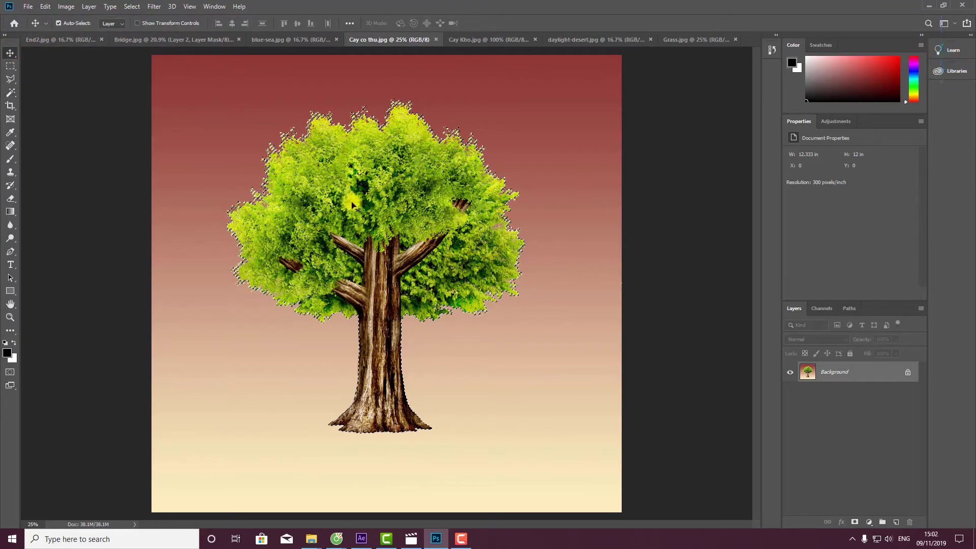
{"action": "mouse_move", "coordinate": [315, 199]}
{"action": "left_mouse_down"}
{"action": "mouse_move", "coordinate": [207, 55]}
{"action": "mouse_move", "coordinate": [145, 36]}
{"action": "mouse_move", "coordinate": [384, 158]}
{"action": "left_mouse_up"}
Scale the green tree down to about 39% and set it at the boardwalk's far end.
{"action": "key", "text": "ctrl+t"}
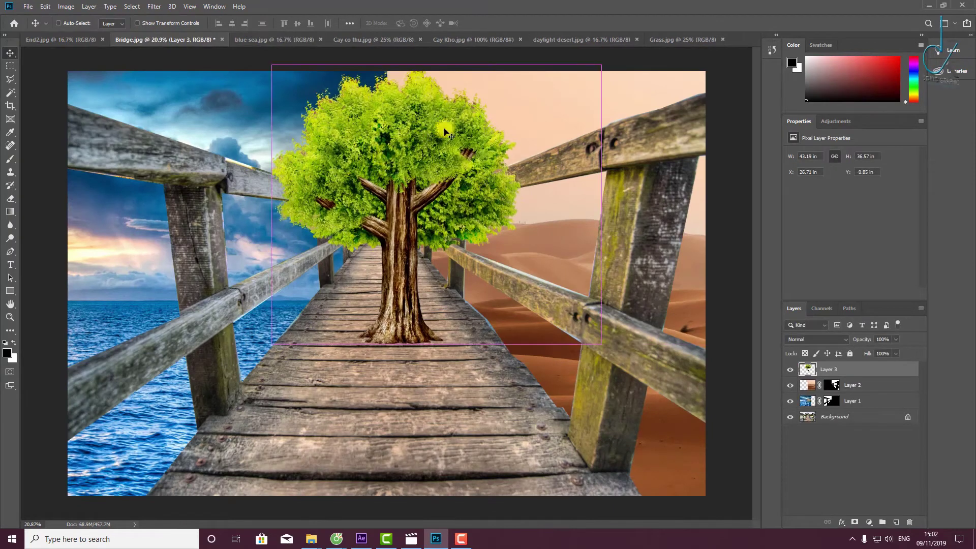
{"action": "left_click_drag", "start_coordinate": [604, 63], "coordinate": [534, 102]}
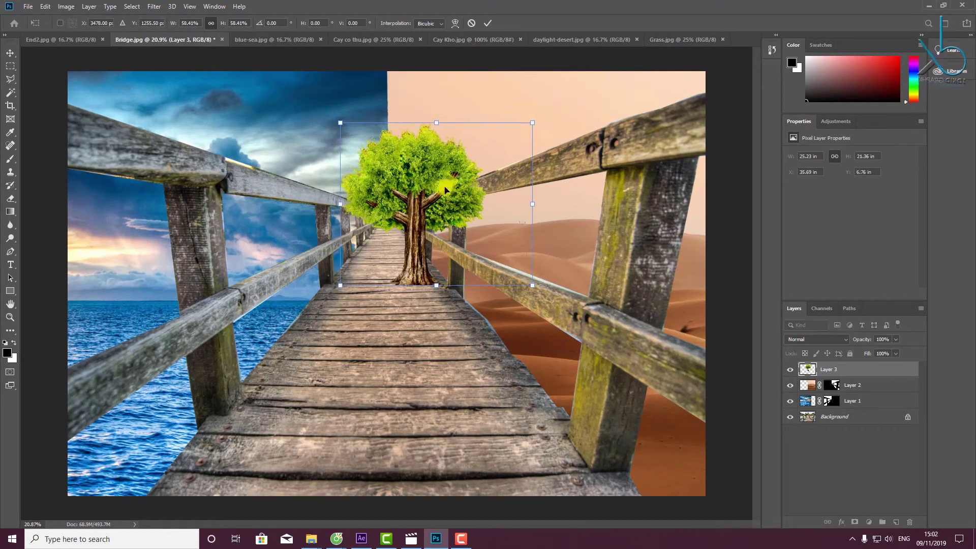
{"action": "left_click_drag", "start_coordinate": [438, 198], "coordinate": [406, 145]}
{"action": "left_click_drag", "start_coordinate": [506, 64], "coordinate": [471, 83]}
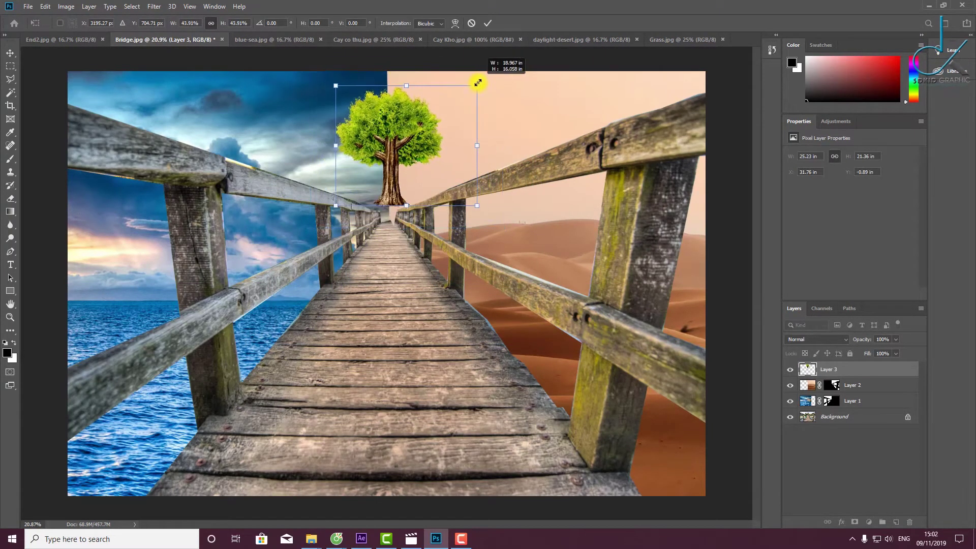
{"action": "left_click_drag", "start_coordinate": [404, 132], "coordinate": [409, 154]}
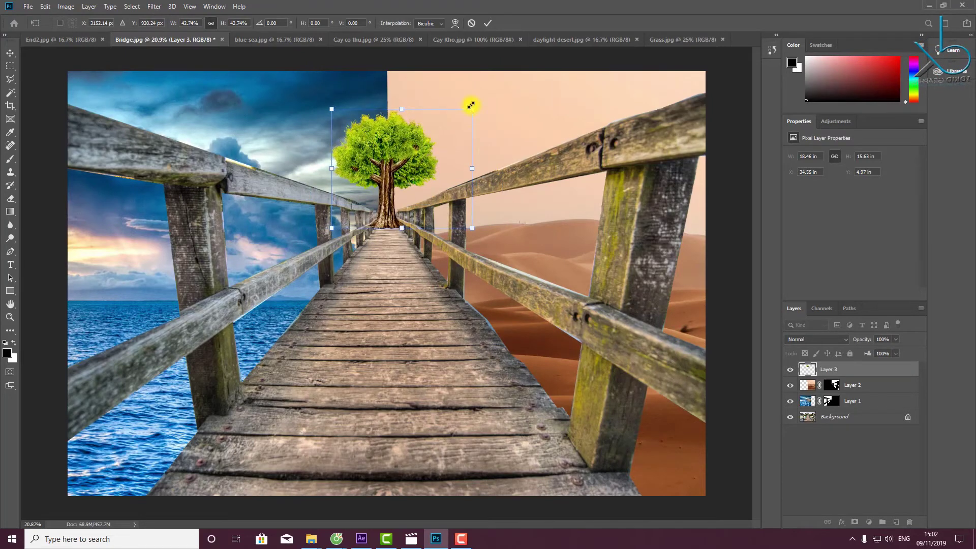
{"action": "left_click_drag", "start_coordinate": [472, 107], "coordinate": [467, 114]}
{"action": "key", "text": "Return"}
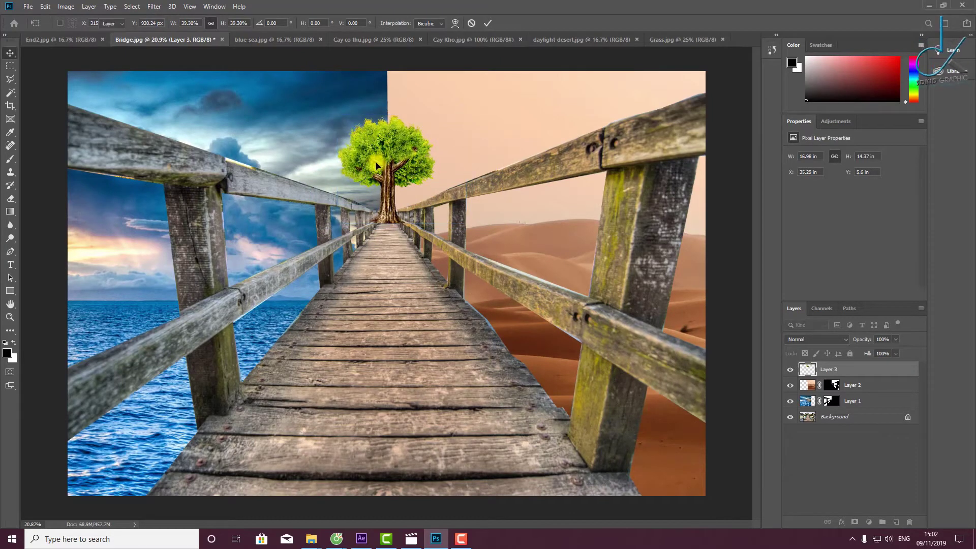
Give Layer 3 a black mask and paint white to reveal the tree crown and trunk.
{"action": "left_click", "coordinate": [856, 522], "text": "alt"}
{"action": "scroll", "coordinate": [402, 161], "scroll_direction": "up", "scroll_amount": 2}
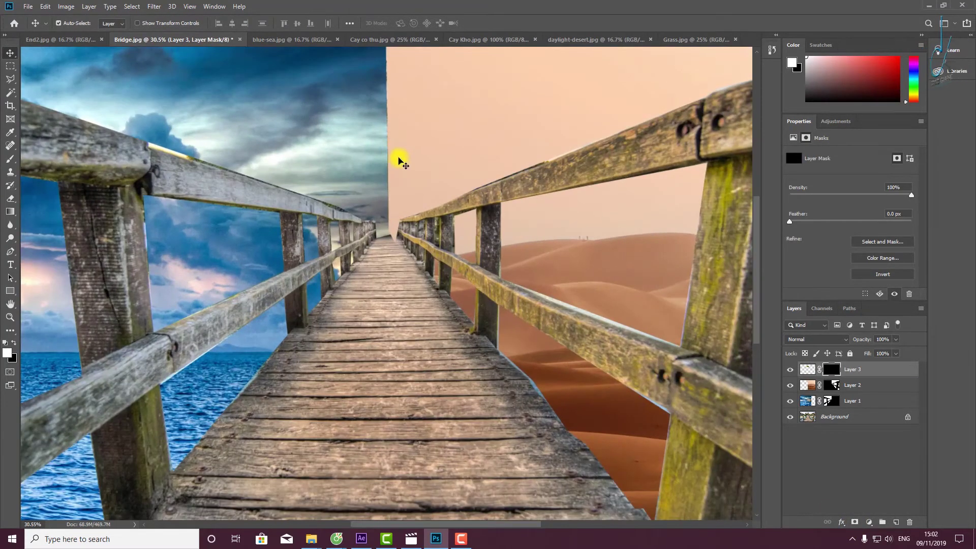
{"action": "key", "text": "b"}
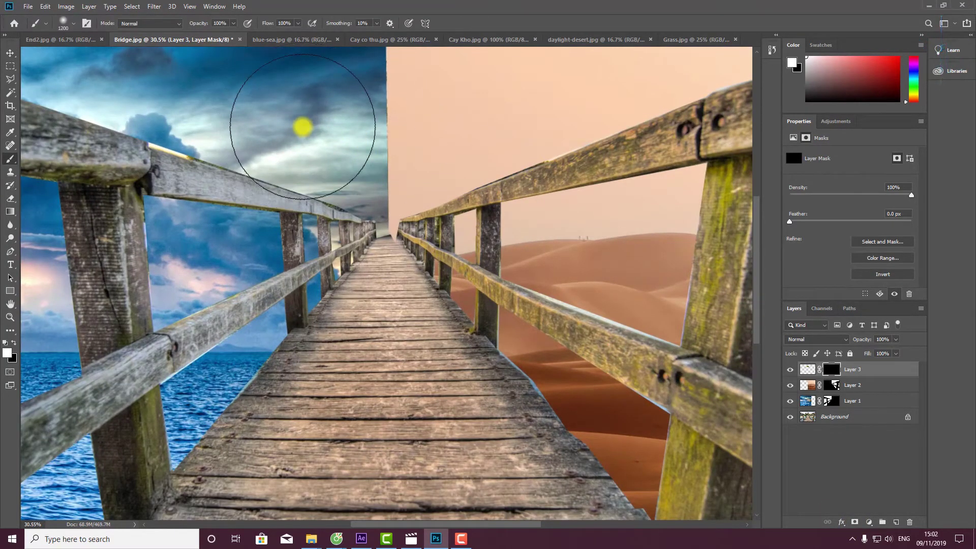
{"action": "key", "text": "bracketleft"}
{"action": "key", "text": "bracketleft"}
{"action": "key", "text": "bracketleft"}
{"action": "left_click_drag", "start_coordinate": [359, 87], "coordinate": [350, 200]}
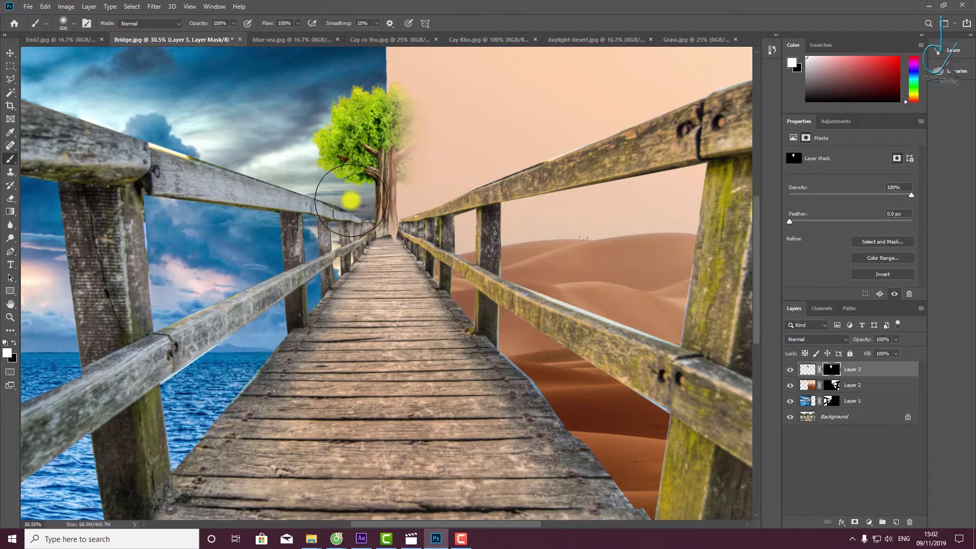
{"action": "left_click_drag", "start_coordinate": [351, 201], "coordinate": [375, 239]}
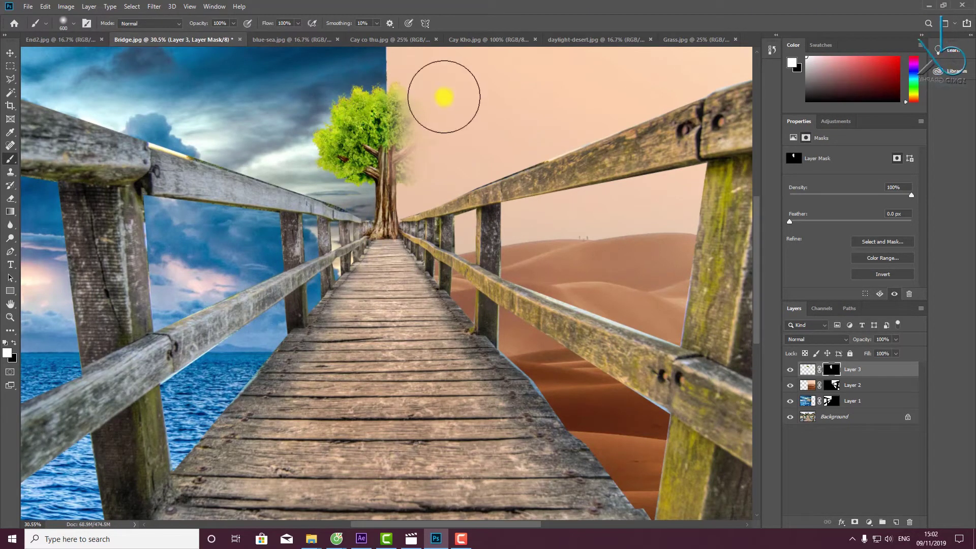
Paint black on the mask to hide the tree's right edge and green fringe.
{"action": "left_click", "coordinate": [13, 343]}
{"action": "left_click_drag", "start_coordinate": [440, 117], "coordinate": [430, 253]}
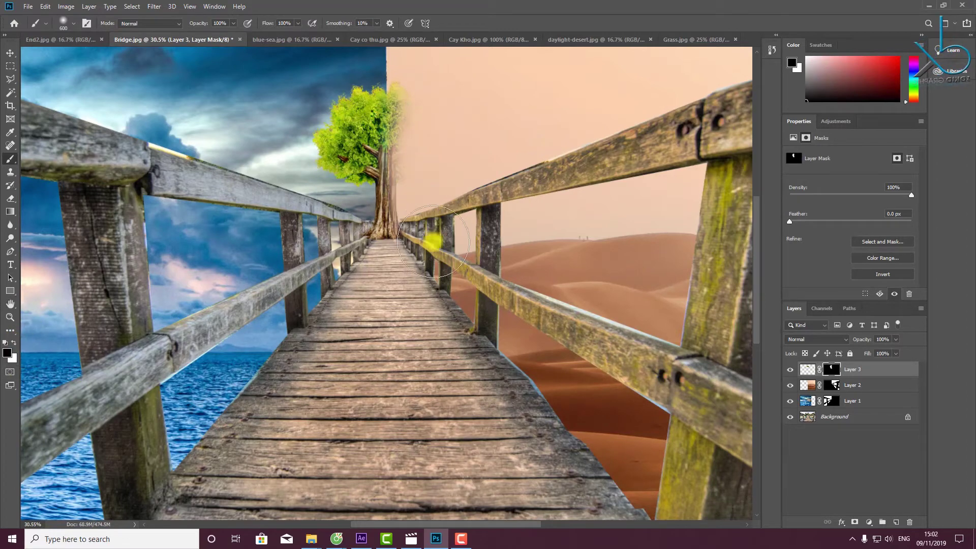
{"action": "left_click_drag", "start_coordinate": [447, 98], "coordinate": [427, 94]}
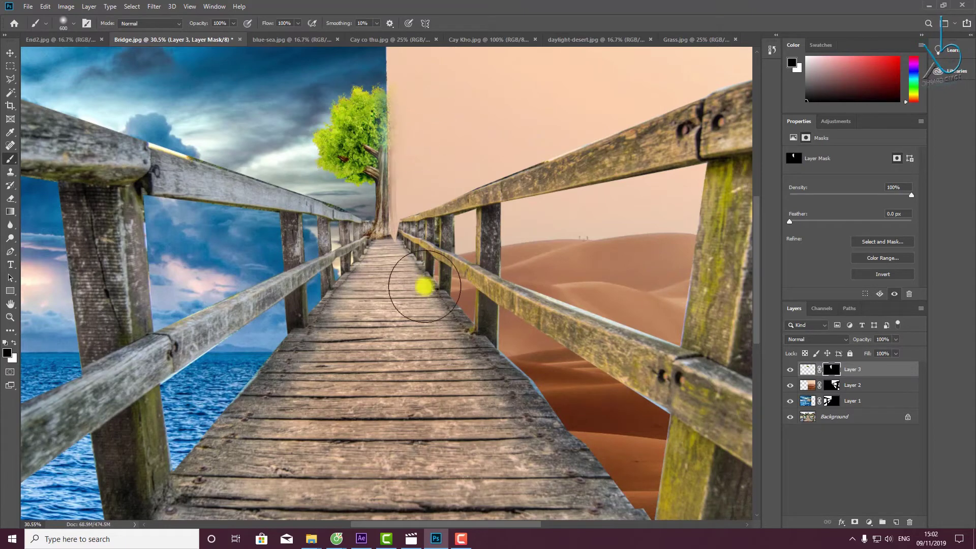
{"action": "scroll", "coordinate": [408, 203], "scroll_direction": "up", "scroll_amount": 3}
{"action": "scroll", "coordinate": [395, 270], "scroll_direction": "up", "scroll_amount": 3}
{"action": "scroll", "coordinate": [397, 270], "scroll_direction": "up", "scroll_amount": 2}
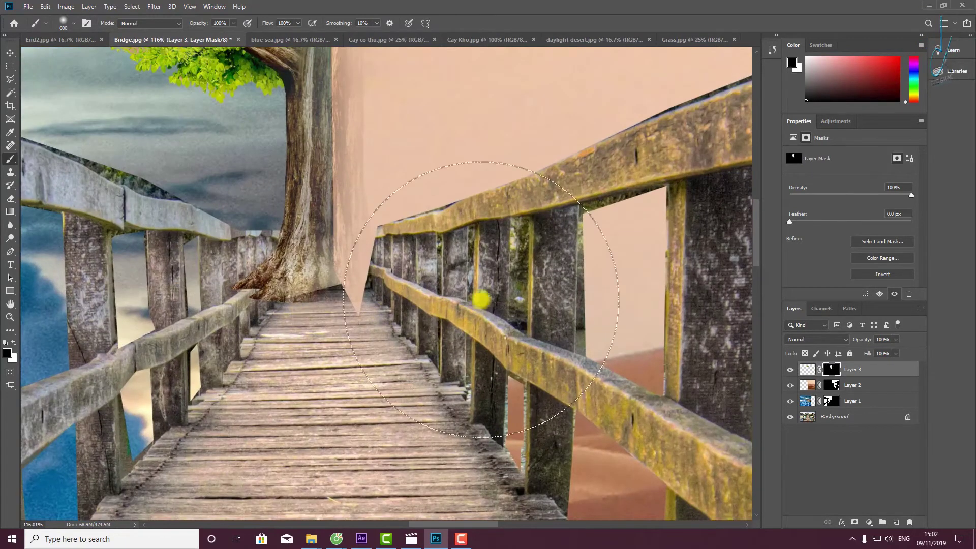
Outline the area around the tree roots by the left railing with the Polygonal Lasso.
{"action": "right_click", "coordinate": [11, 79]}
{"action": "left_click", "coordinate": [76, 86]}
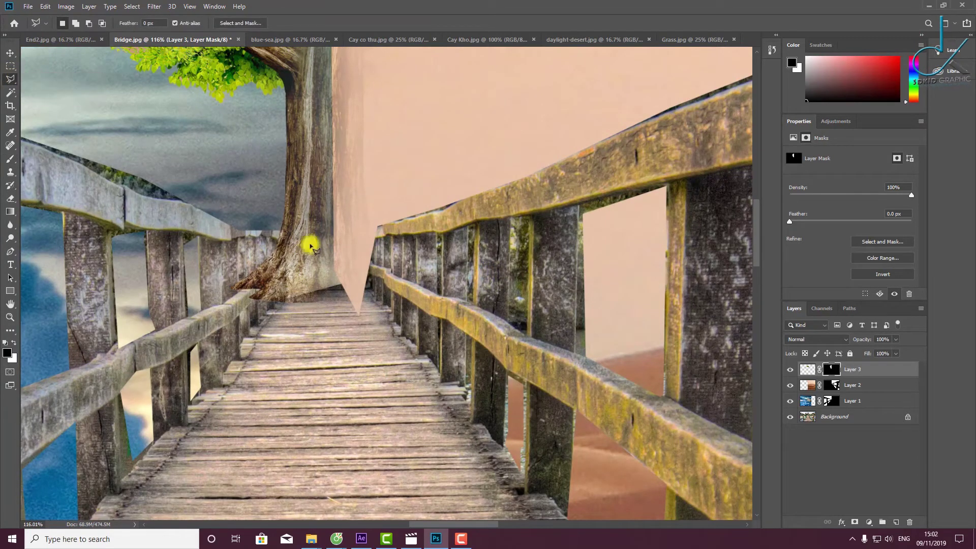
{"action": "left_click", "coordinate": [259, 266]}
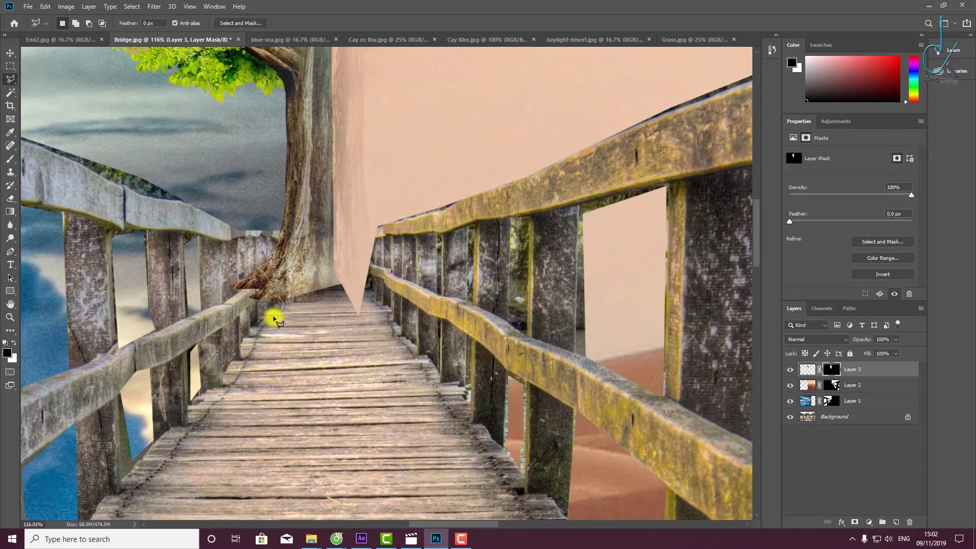
{"action": "left_click", "coordinate": [282, 310]}
{"action": "left_click", "coordinate": [249, 317]}
{"action": "left_click", "coordinate": [227, 305]}
{"action": "left_click", "coordinate": [217, 272]}
{"action": "left_click", "coordinate": [231, 260]}
{"action": "left_click", "coordinate": [258, 265]}
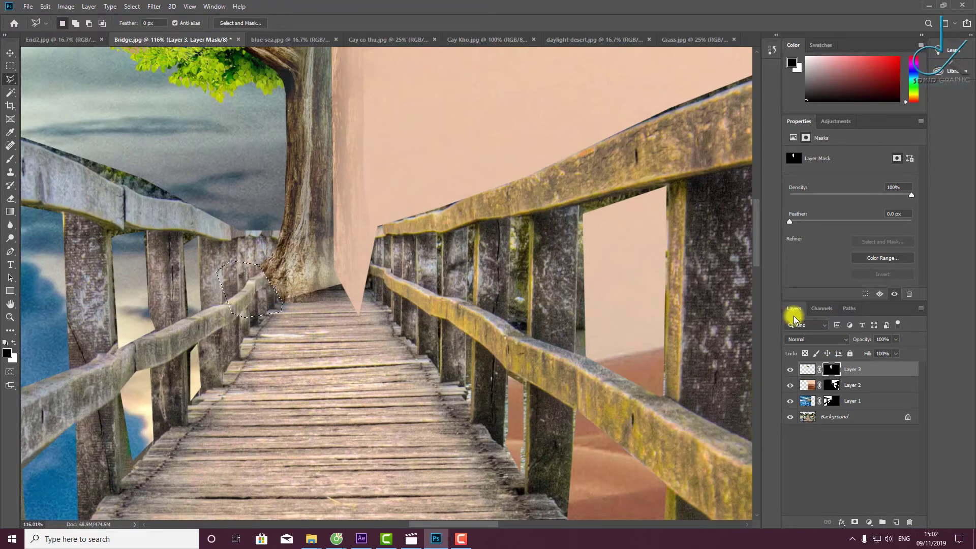
{"action": "scroll", "coordinate": [490, 254], "scroll_direction": "down", "scroll_amount": 2}
With a smaller brush, paint Layer 3's mask to extend the trunk and trim the right edge.
{"action": "scroll", "coordinate": [391, 107], "scroll_direction": "down", "scroll_amount": 1}
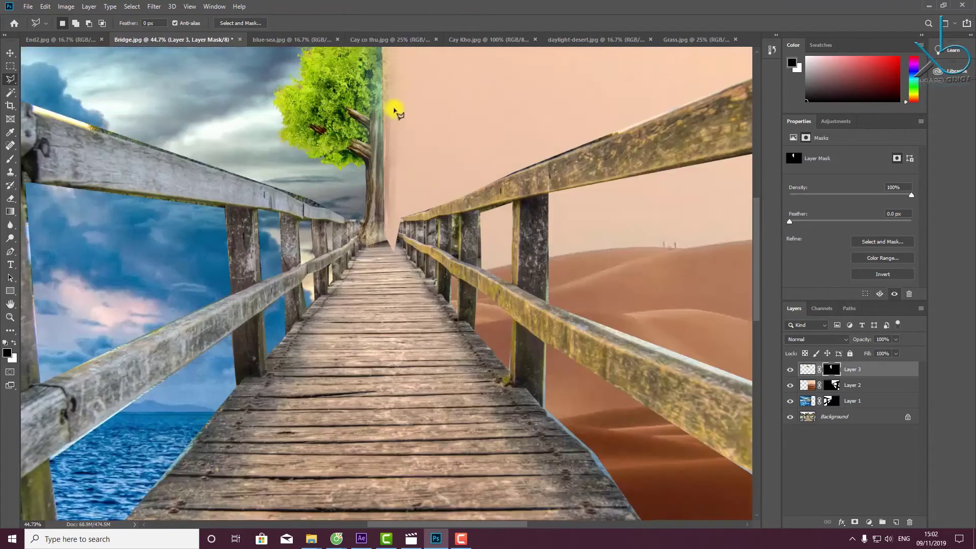
{"action": "scroll", "coordinate": [392, 104], "scroll_direction": "down", "scroll_amount": 1}
{"action": "key", "text": "b"}
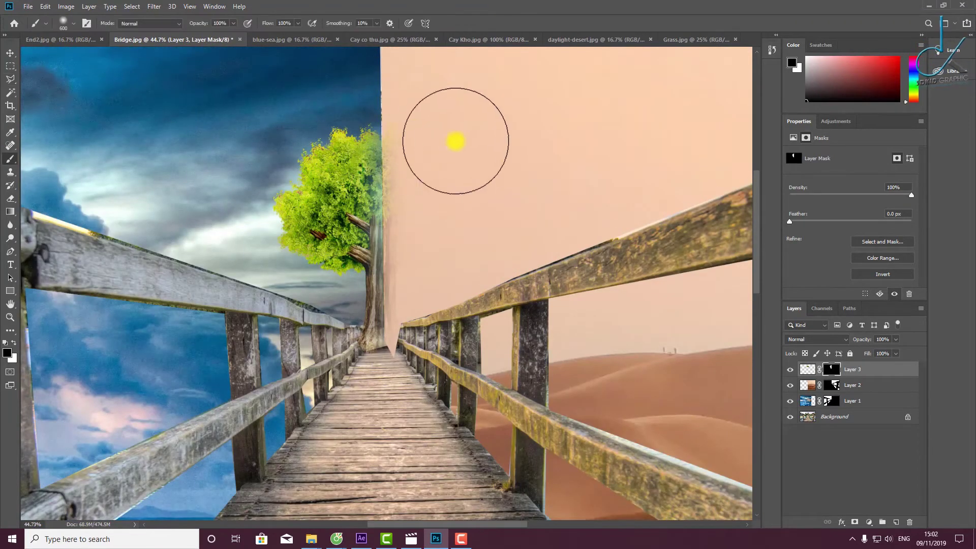
{"action": "right_click", "coordinate": [453, 150]}
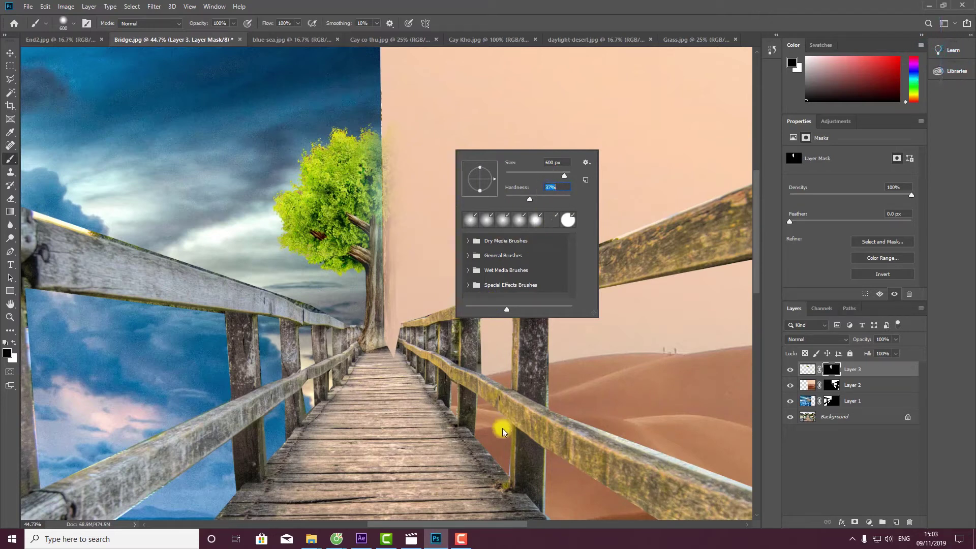
{"action": "left_click", "coordinate": [461, 538]}
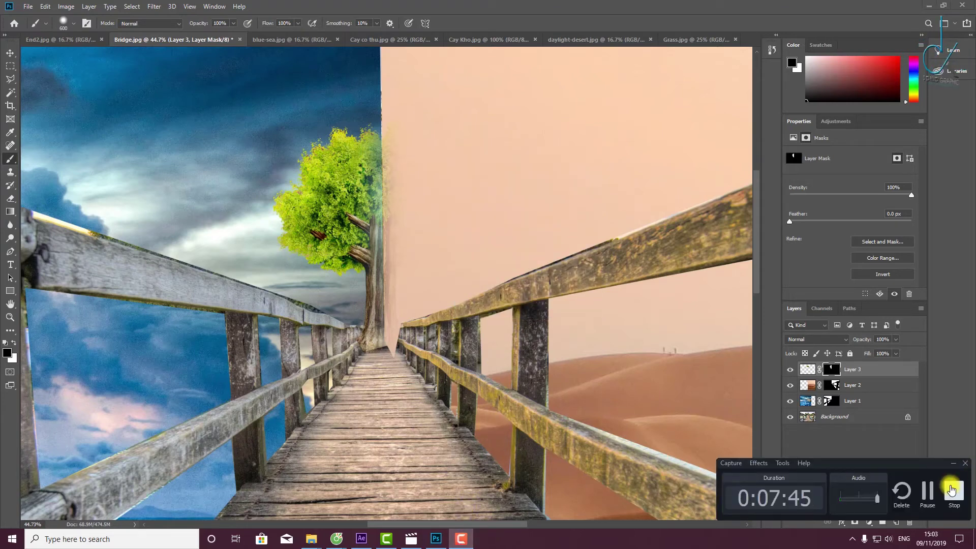
{"action": "left_click", "coordinate": [461, 540]}
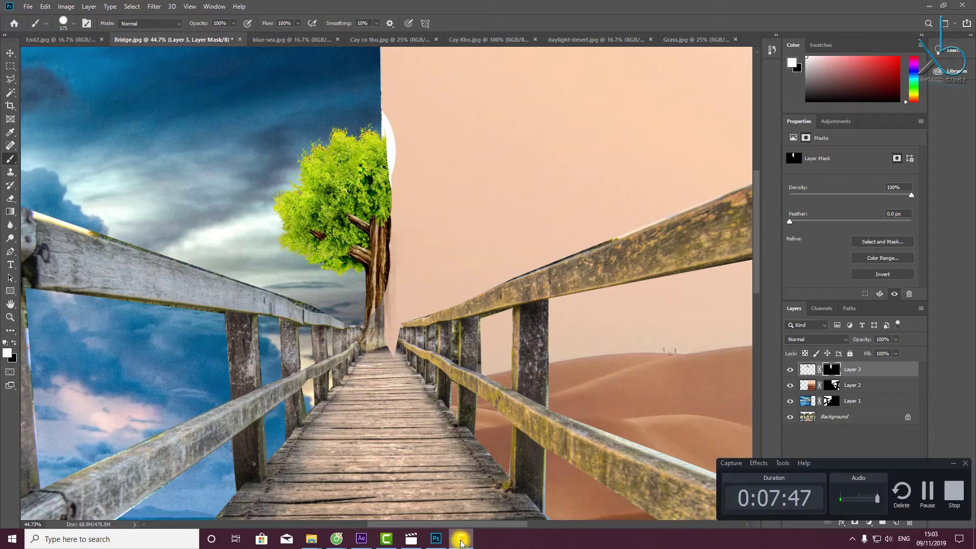
{"action": "left_click", "coordinate": [462, 543]}
{"action": "key", "text": "bracketleft"}
{"action": "key", "text": "bracketleft"}
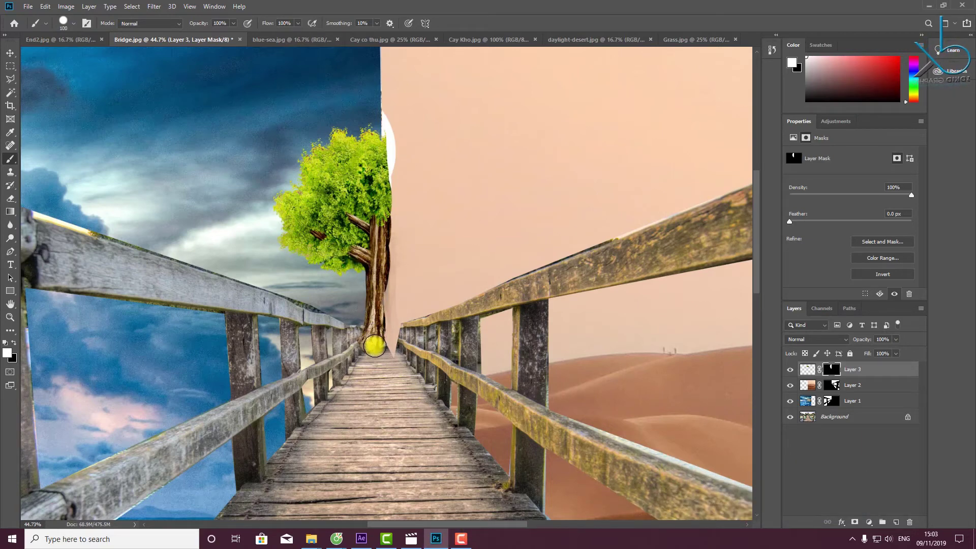
{"action": "mouse_move", "coordinate": [375, 346]}
{"action": "left_mouse_down"}
{"action": "mouse_move", "coordinate": [375, 155]}
{"action": "mouse_move", "coordinate": [380, 322]}
{"action": "left_mouse_up"}
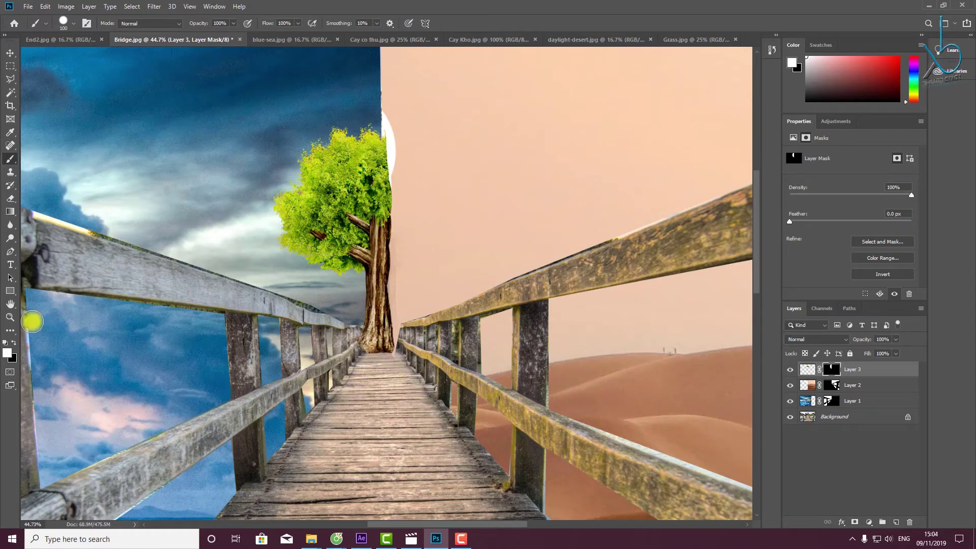
{"action": "left_click", "coordinate": [14, 343]}
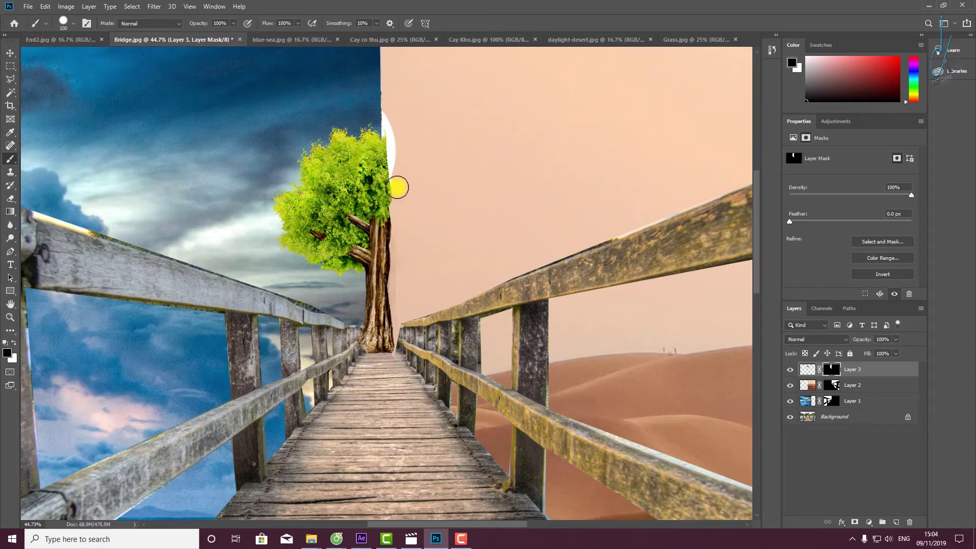
{"action": "mouse_move", "coordinate": [398, 188]}
{"action": "left_mouse_down"}
{"action": "mouse_move", "coordinate": [397, 108]}
{"action": "mouse_move", "coordinate": [398, 366]}
{"action": "left_mouse_up"}
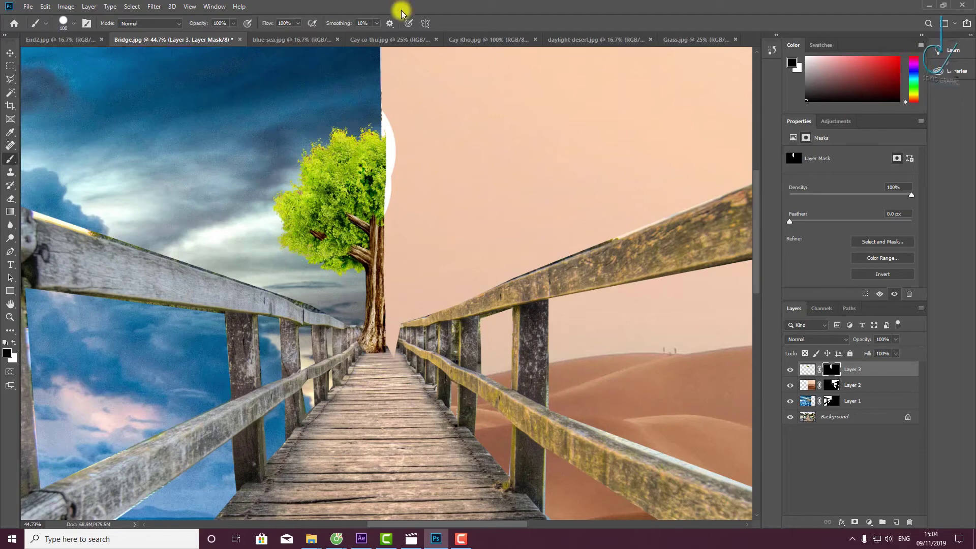
Switch to Cay Kho.jpg and try the Magic Wand on the sky with Contiguous toggled.
{"action": "left_click", "coordinate": [451, 39]}
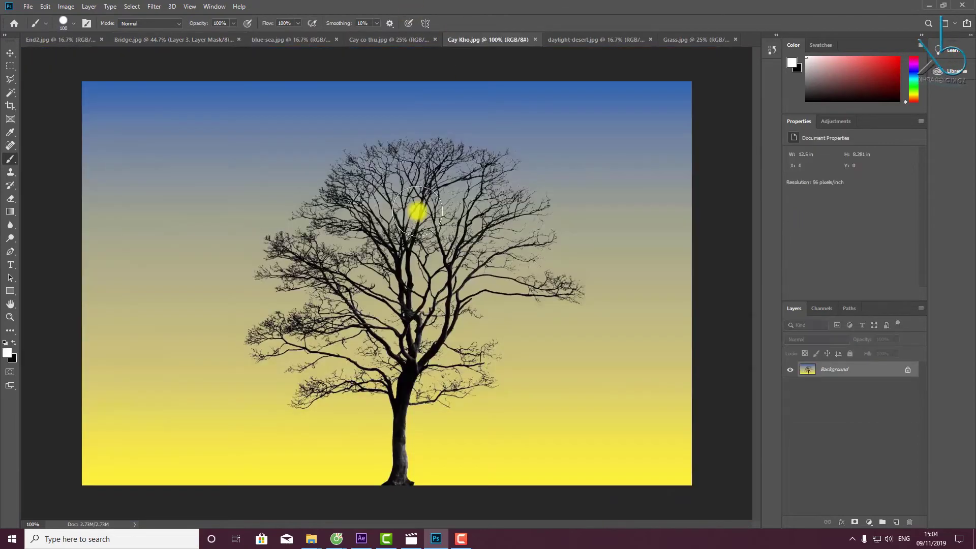
{"action": "left_click", "coordinate": [9, 93]}
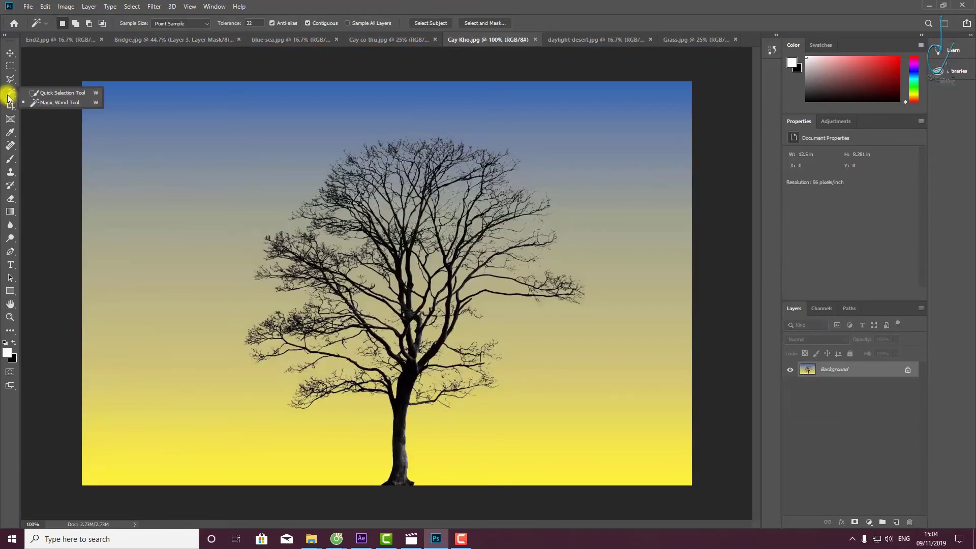
{"action": "left_click", "coordinate": [37, 104]}
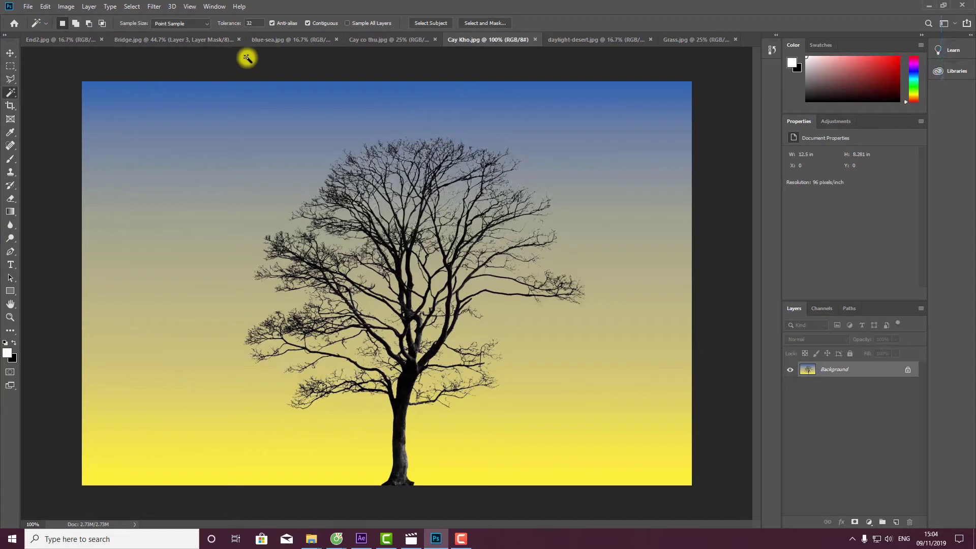
{"action": "left_click", "coordinate": [308, 23]}
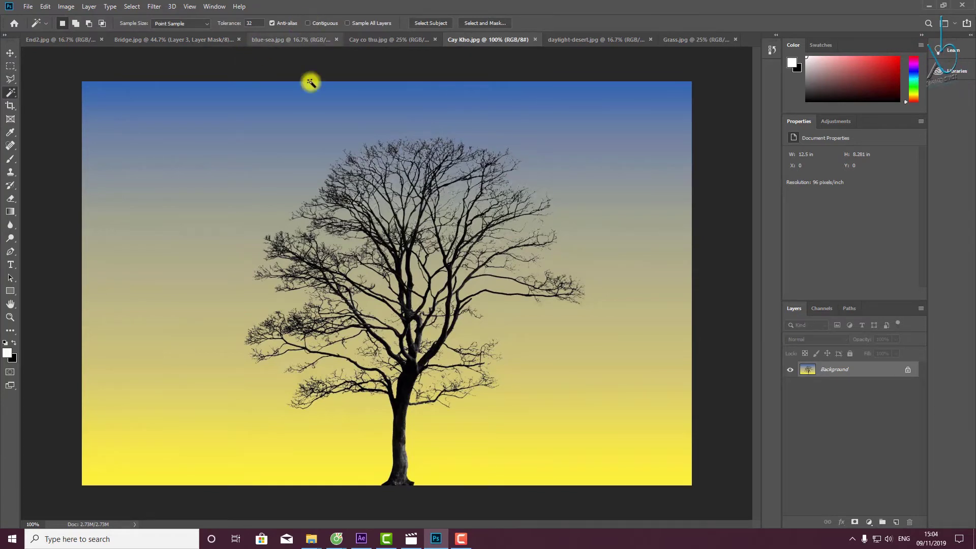
{"action": "left_click", "coordinate": [314, 24]}
{"action": "left_click", "coordinate": [374, 178]}
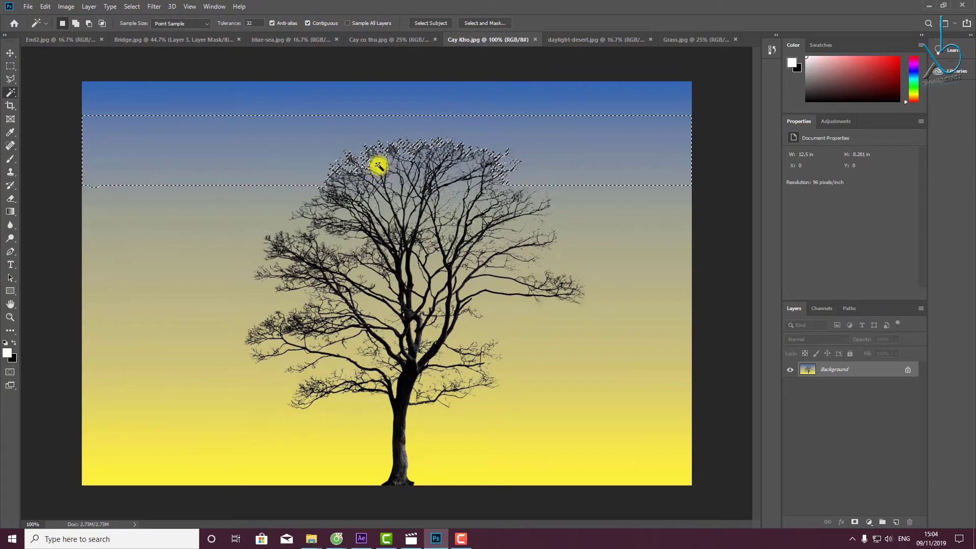
{"action": "left_click", "coordinate": [308, 23]}
{"action": "key", "text": "ctrl+d"}
Select the gradient sky down through the yellow band, then invert to select the tree.
{"action": "left_click", "coordinate": [312, 147]}
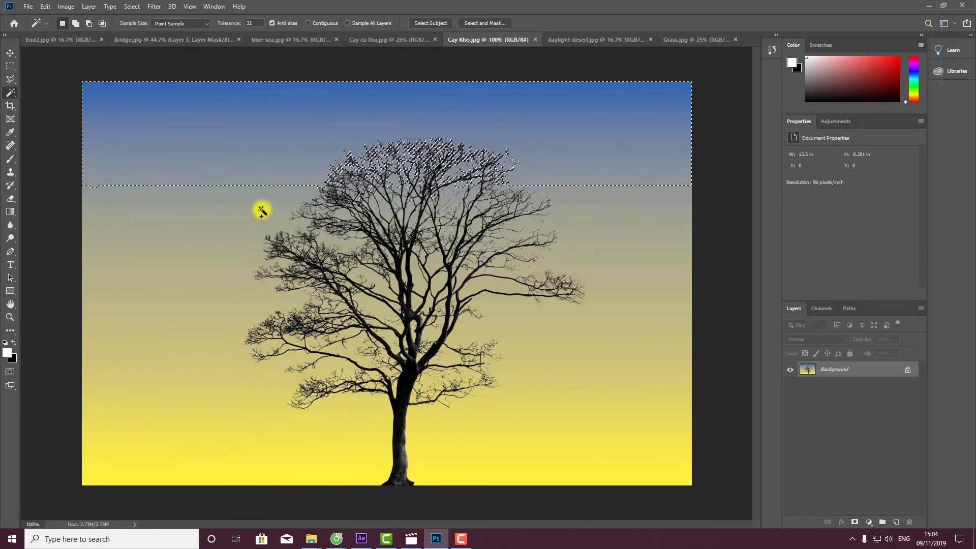
{"action": "left_click", "coordinate": [163, 288]}
{"action": "left_click", "coordinate": [239, 356]}
{"action": "left_click", "coordinate": [221, 398]}
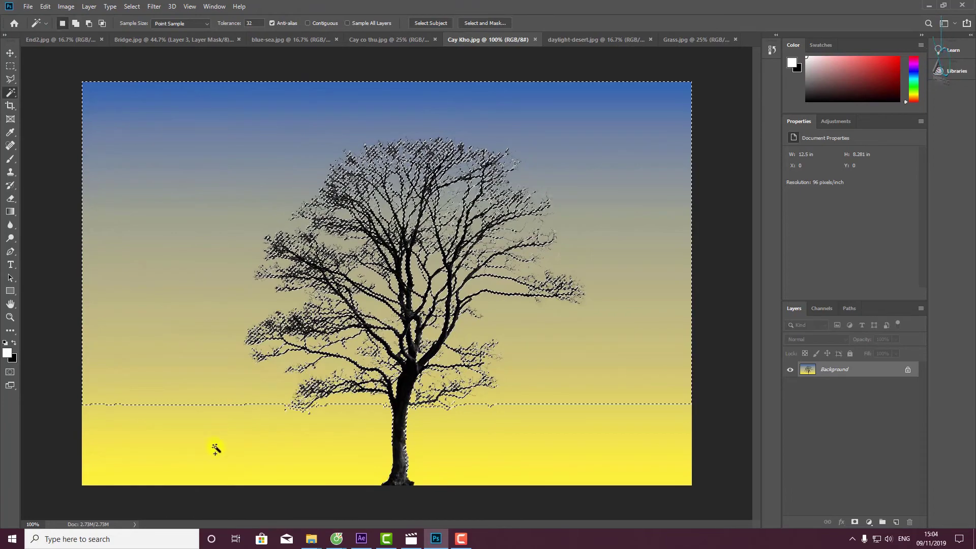
{"action": "left_click", "coordinate": [287, 410]}
{"action": "left_click", "coordinate": [337, 410]}
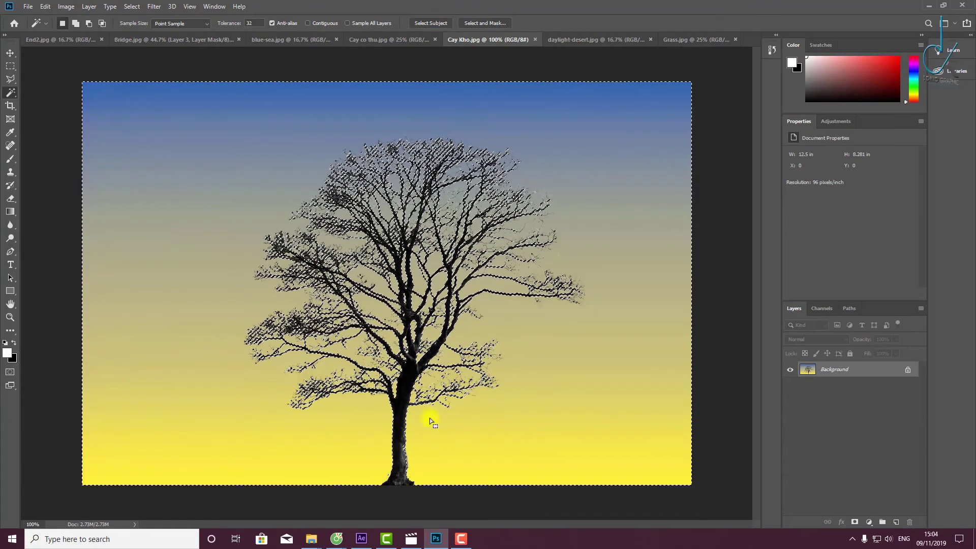
{"action": "left_click", "coordinate": [133, 6]}
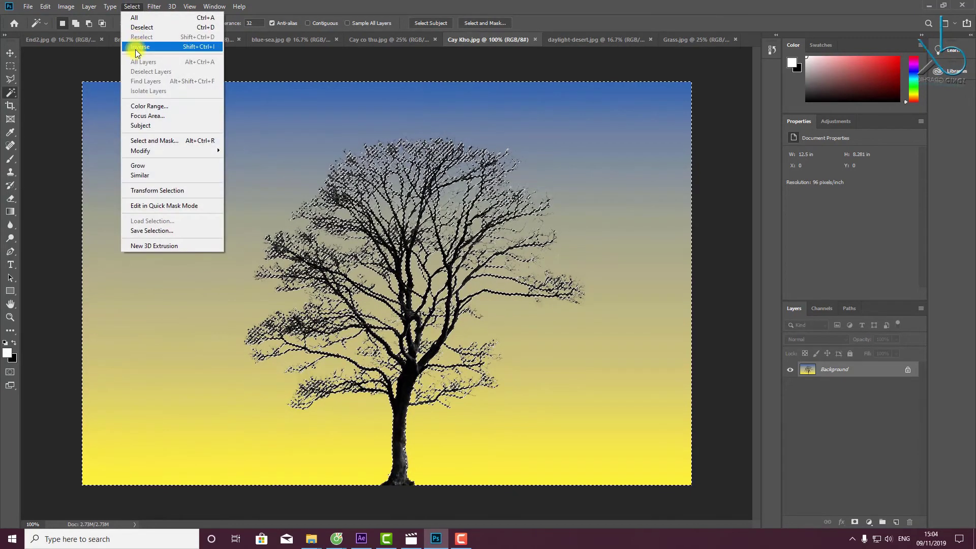
{"action": "left_click", "coordinate": [139, 47]}
Drag the bare tree into Bridge.jpg as Layer 4, enlarge it and set it beside the green tree.
{"action": "left_click", "coordinate": [8, 52]}
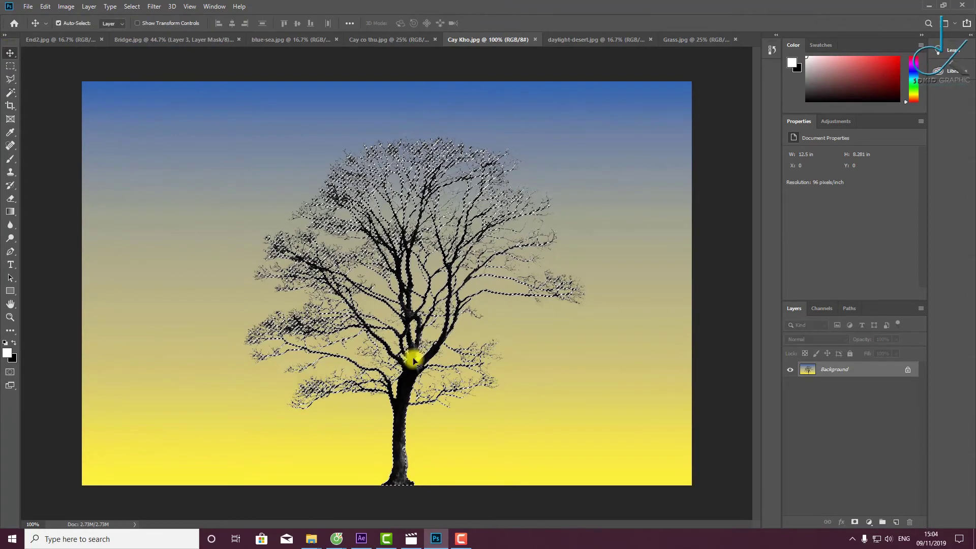
{"action": "left_click_drag", "start_coordinate": [412, 349], "coordinate": [180, 41]}
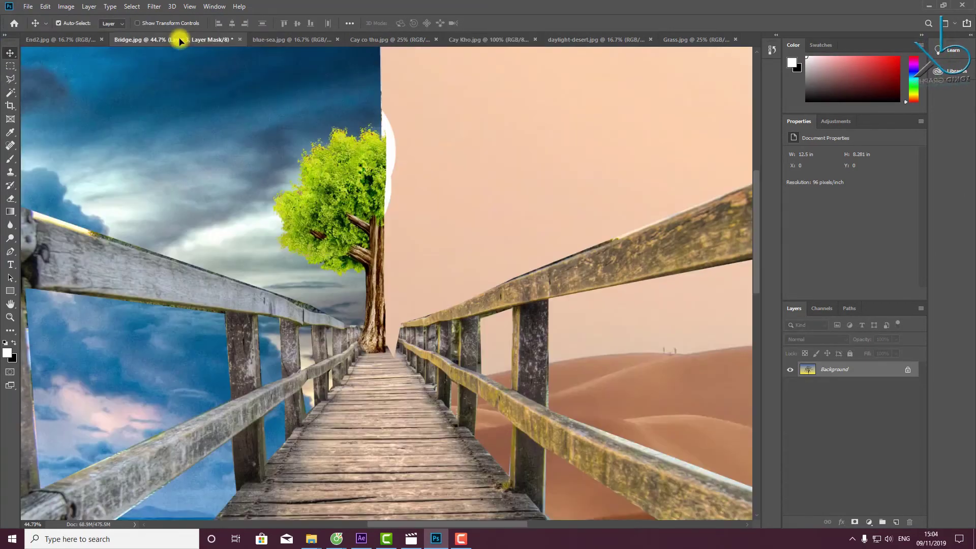
{"action": "mouse_move", "coordinate": [180, 41]}
{"action": "left_mouse_down"}
{"action": "mouse_move", "coordinate": [397, 269]}
{"action": "mouse_move", "coordinate": [392, 301]}
{"action": "left_mouse_up"}
{"action": "key", "text": "ctrl+r"}
{"action": "key", "text": "ctrl+r"}
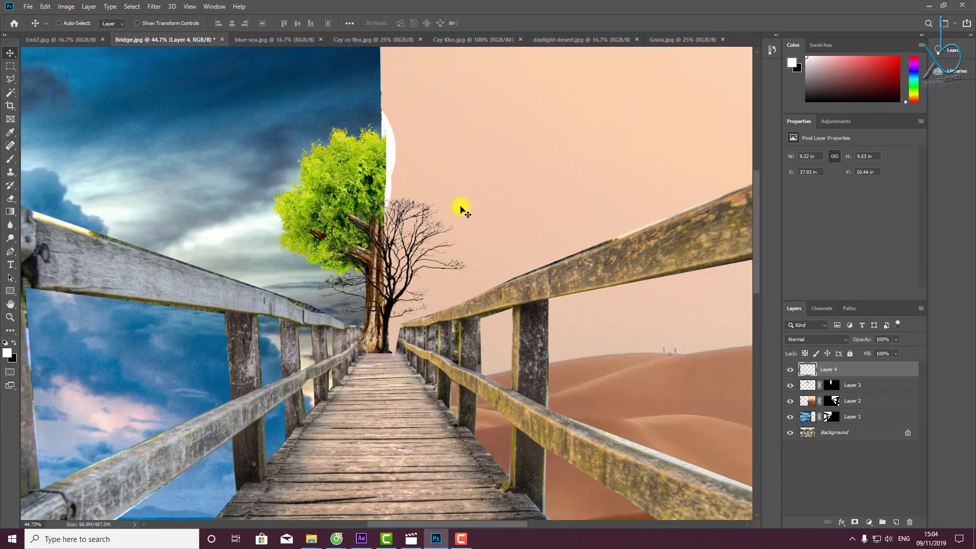
{"action": "key", "text": "ctrl+t"}
{"action": "left_click_drag", "start_coordinate": [464, 196], "coordinate": [543, 126]}
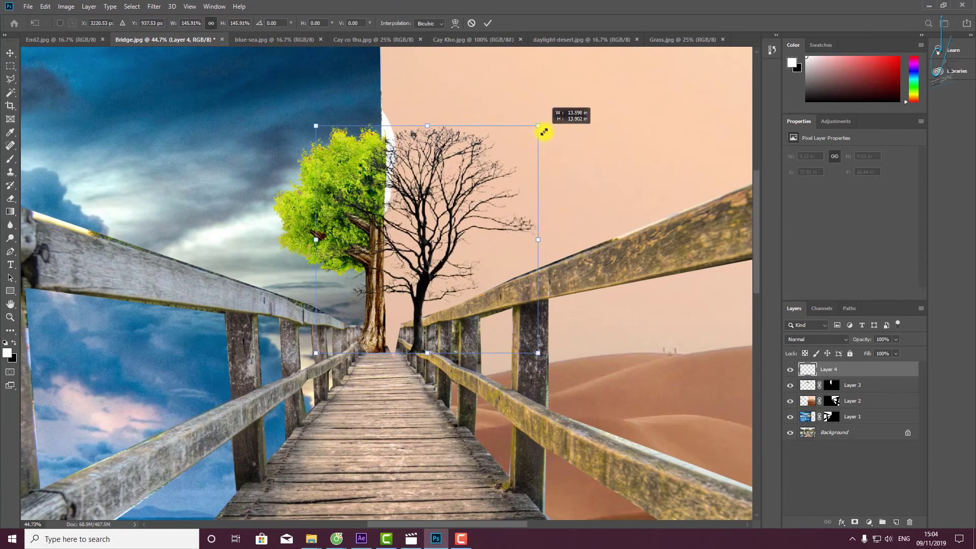
{"action": "key", "text": "Return"}
{"action": "left_click_drag", "start_coordinate": [419, 283], "coordinate": [392, 294]}
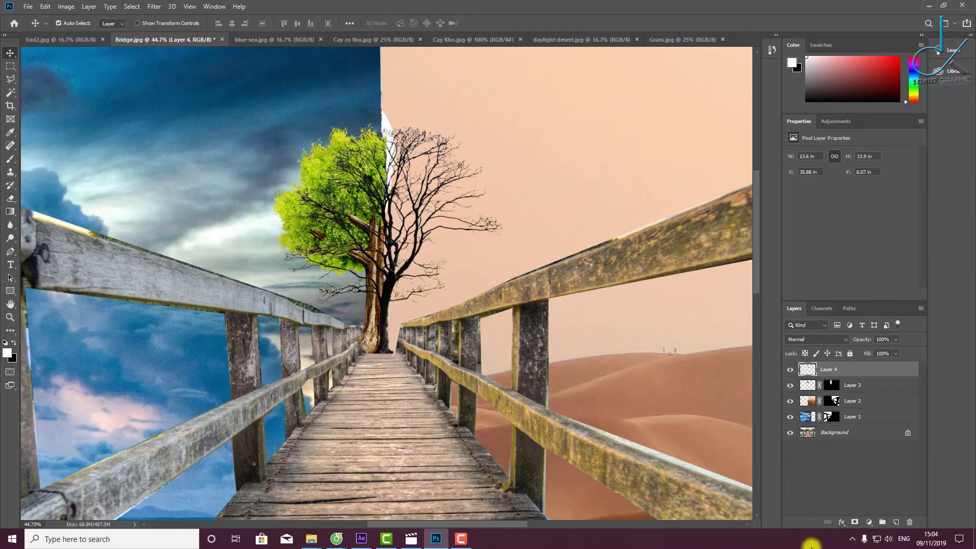
Give Layer 4 a black mask and paint white to reveal the bare tree's desert-side half.
{"action": "left_click", "coordinate": [855, 522], "text": "alt"}
{"action": "key", "text": "b"}
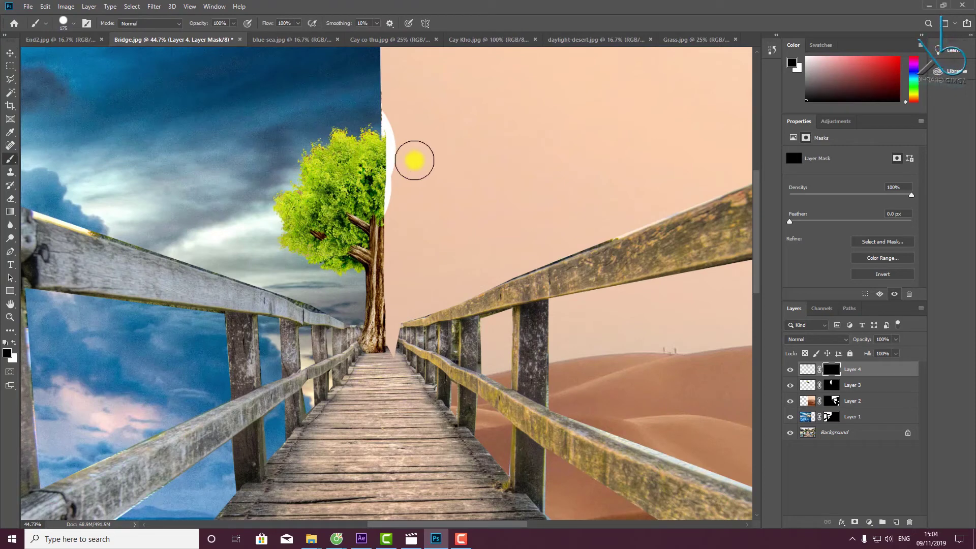
{"action": "key", "text": "x"}
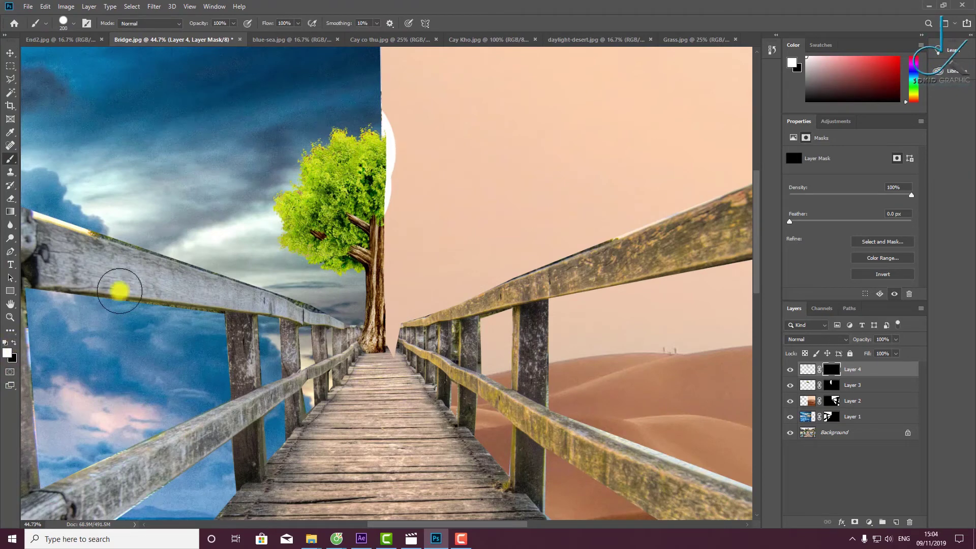
{"action": "mouse_move", "coordinate": [429, 131]}
{"action": "left_mouse_down"}
{"action": "mouse_move", "coordinate": [410, 279]}
{"action": "mouse_move", "coordinate": [405, 207]}
{"action": "mouse_move", "coordinate": [405, 299]}
{"action": "mouse_move", "coordinate": [407, 130]}
{"action": "mouse_move", "coordinate": [401, 218]}
{"action": "mouse_move", "coordinate": [497, 135]}
{"action": "mouse_move", "coordinate": [449, 248]}
{"action": "mouse_move", "coordinate": [504, 219]}
{"action": "mouse_move", "coordinate": [405, 337]}
{"action": "mouse_move", "coordinate": [405, 310]}
{"action": "mouse_move", "coordinate": [510, 172]}
{"action": "mouse_move", "coordinate": [429, 194]}
{"action": "left_mouse_up"}
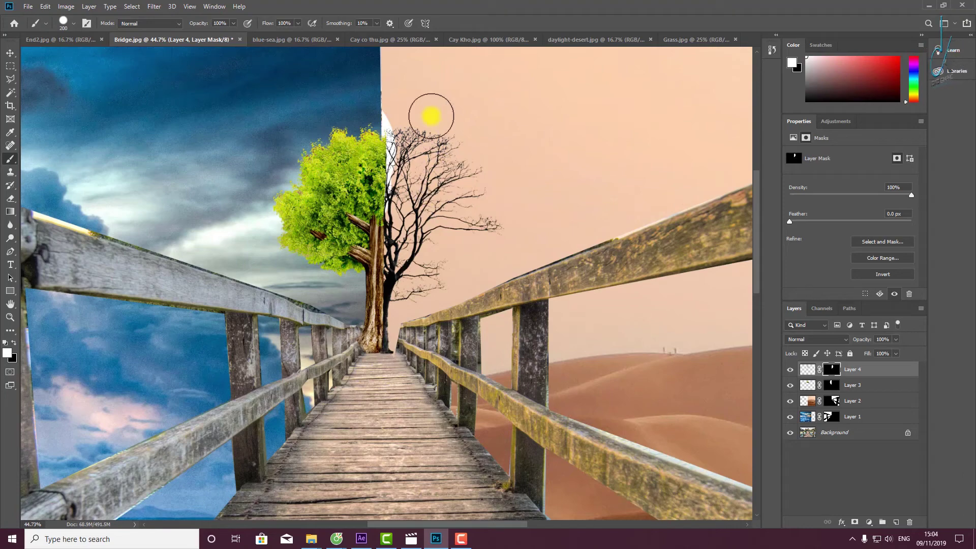
{"action": "scroll", "coordinate": [428, 194], "scroll_direction": "up", "scroll_amount": 2}
{"action": "scroll", "coordinate": [440, 205], "scroll_direction": "up", "scroll_amount": 1}
{"action": "scroll", "coordinate": [440, 205], "scroll_direction": "down", "scroll_amount": 3}
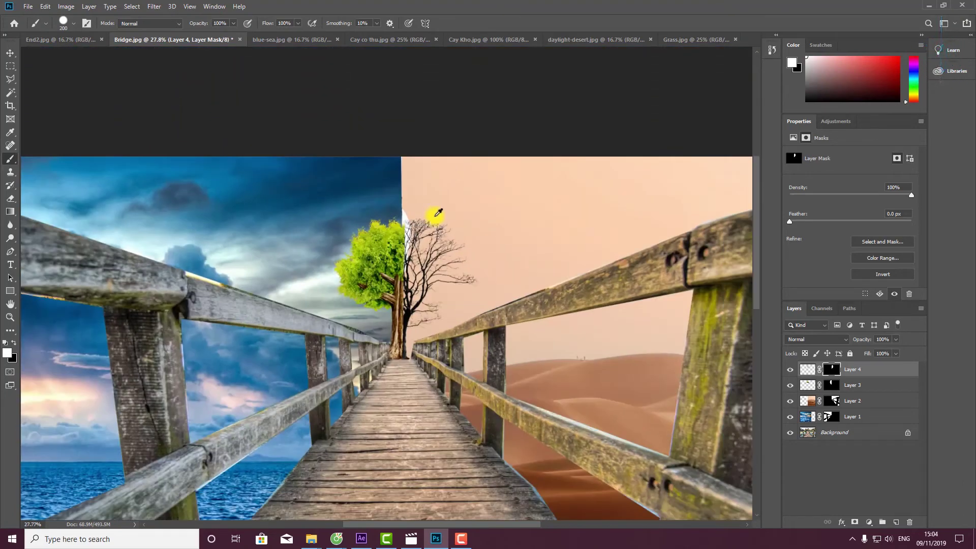
Look over the finished End2.jpg reference composition.
{"action": "left_click", "coordinate": [66, 39]}
{"action": "scroll", "coordinate": [502, 143], "scroll_direction": "up", "scroll_amount": 2}
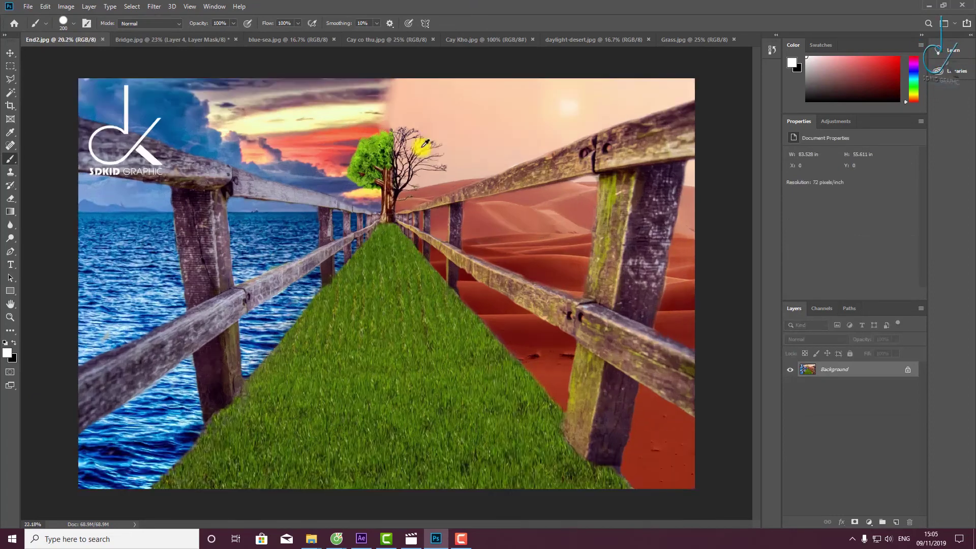
{"action": "scroll", "coordinate": [399, 142], "scroll_direction": "up", "scroll_amount": 2}
{"action": "scroll", "coordinate": [388, 109], "scroll_direction": "up", "scroll_amount": 1}
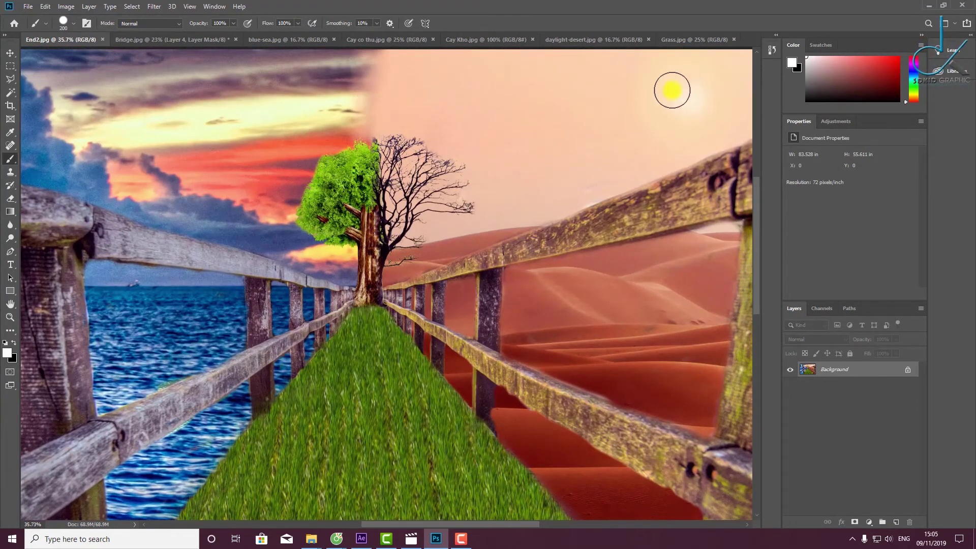
{"action": "scroll", "coordinate": [407, 101], "scroll_direction": "up", "scroll_amount": 1}
In Bridge.jpg, stamp all visible layers into a new top Layer 5 above Layer 4.
{"action": "left_click", "coordinate": [173, 39]}
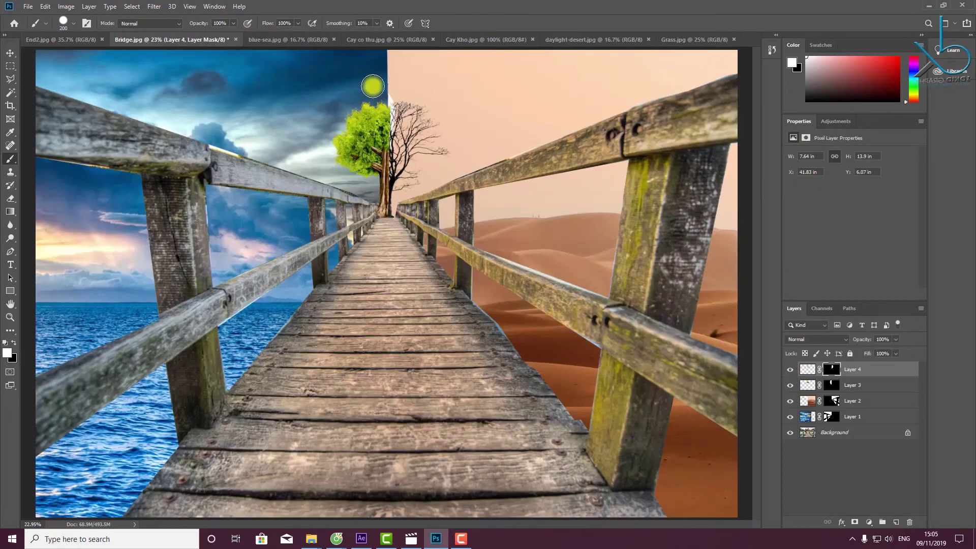
{"action": "left_click", "coordinate": [807, 370]}
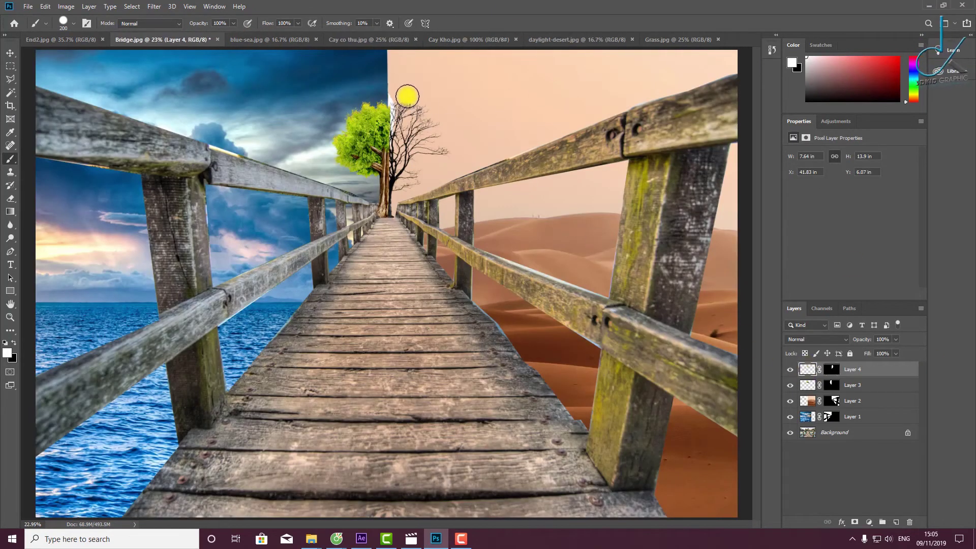
{"action": "scroll", "coordinate": [411, 104], "scroll_direction": "down", "scroll_amount": 2}
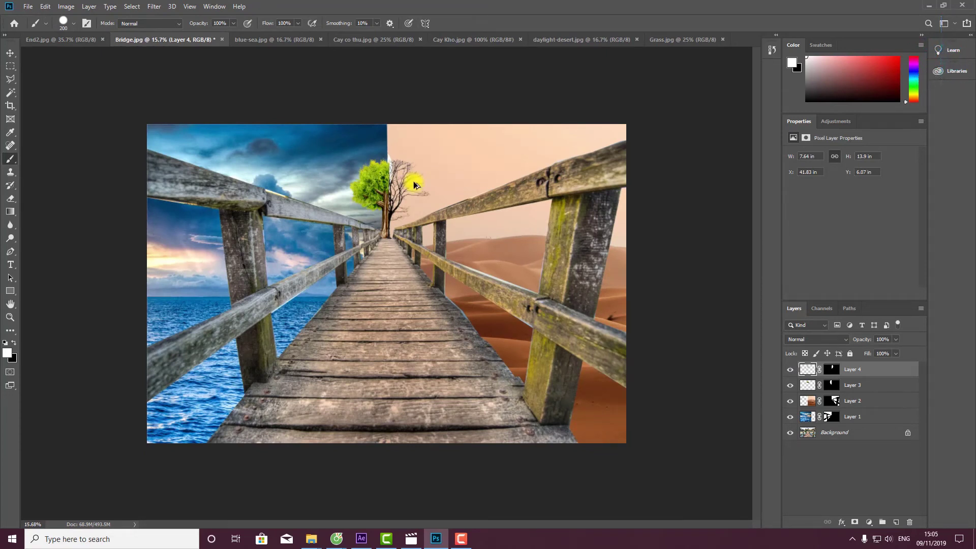
{"action": "key", "text": "ctrl+shift+alt+e"}
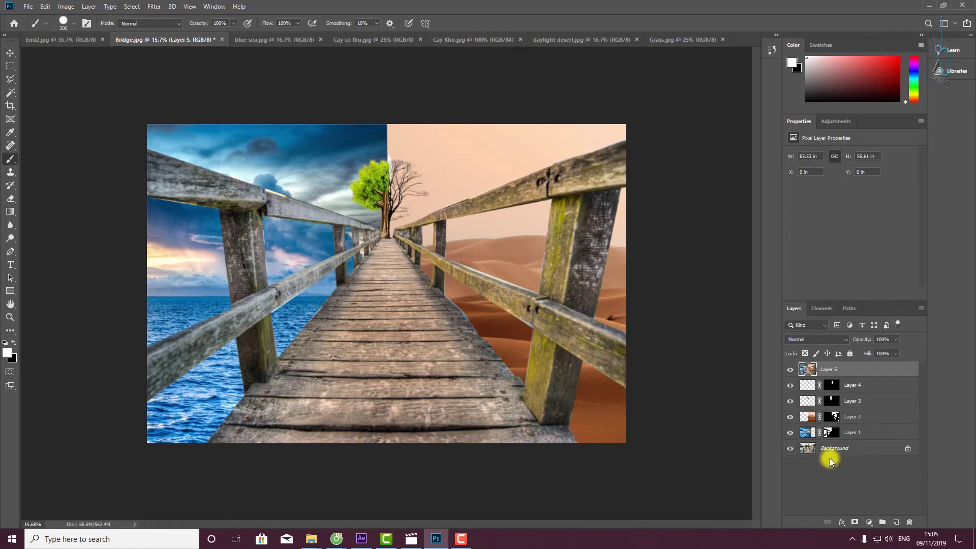
{"action": "left_click", "coordinate": [877, 386]}
{"action": "left_click", "coordinate": [868, 405]}
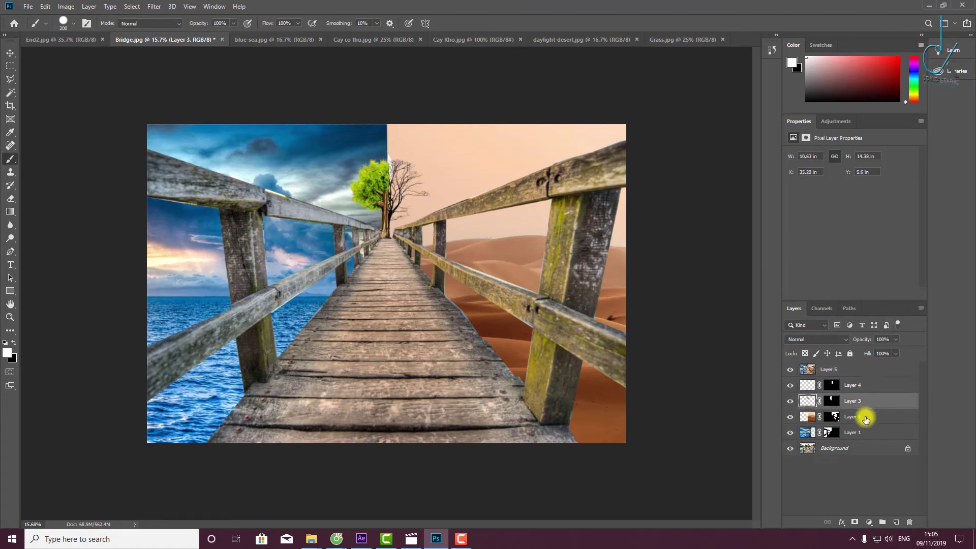
{"action": "left_click", "coordinate": [856, 418]}
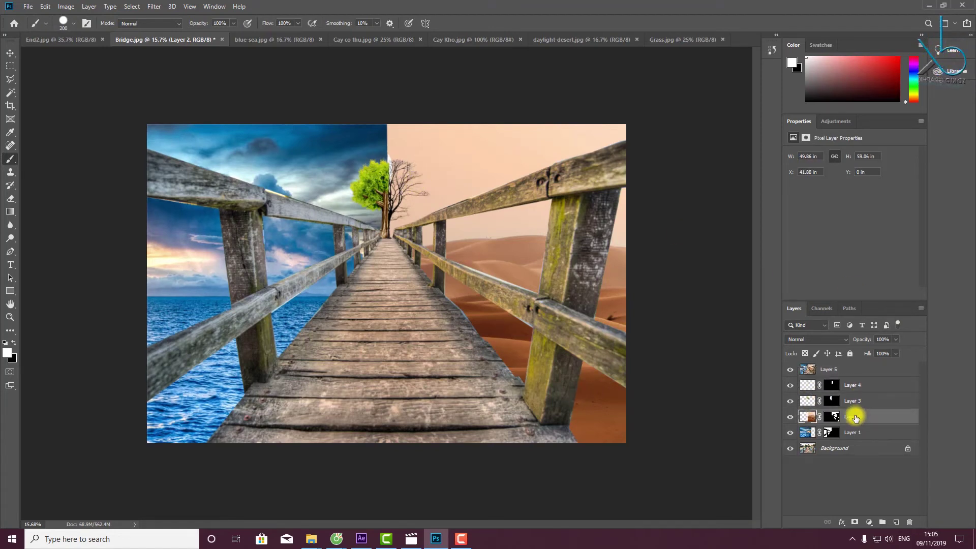
{"action": "left_click", "coordinate": [852, 386]}
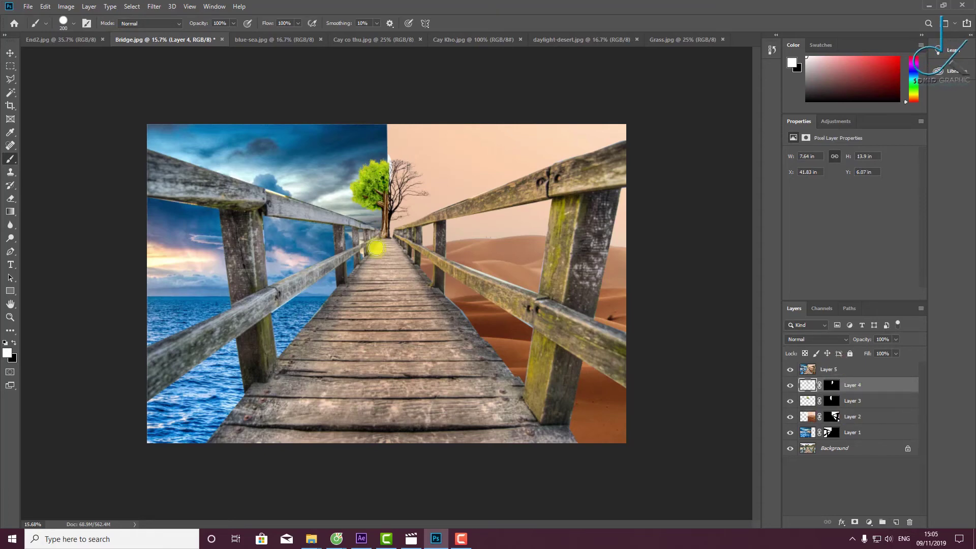
{"action": "left_click", "coordinate": [82, 8]}
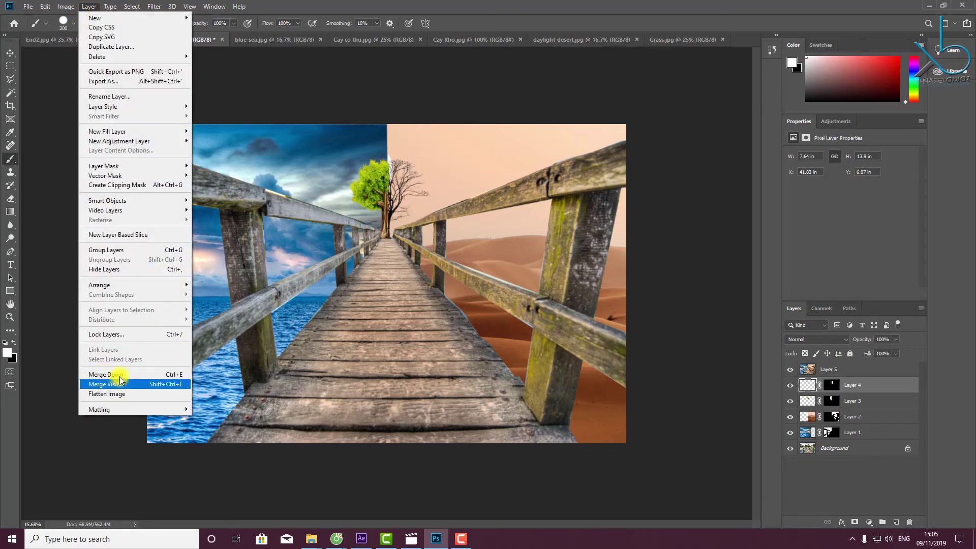
{"action": "left_click", "coordinate": [909, 374]}
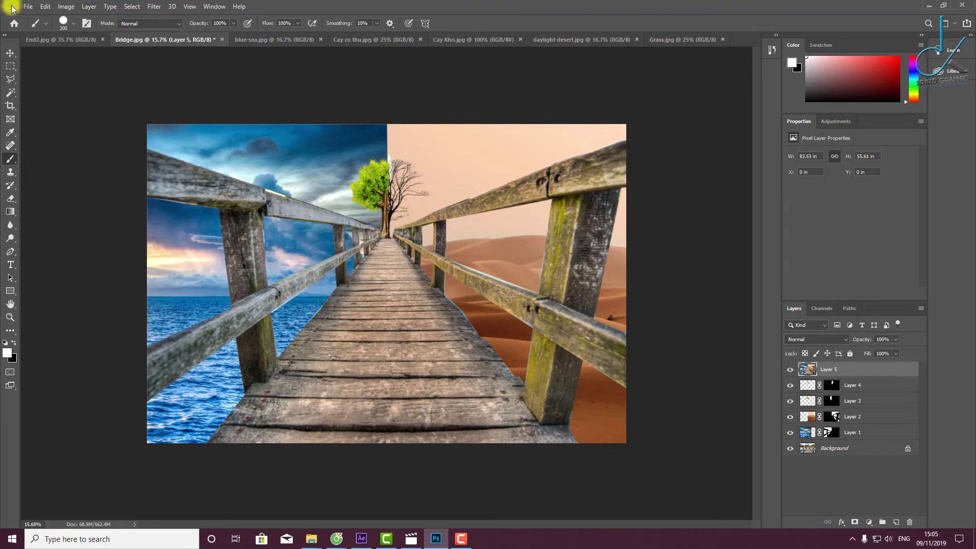
{"action": "left_click", "coordinate": [89, 7]}
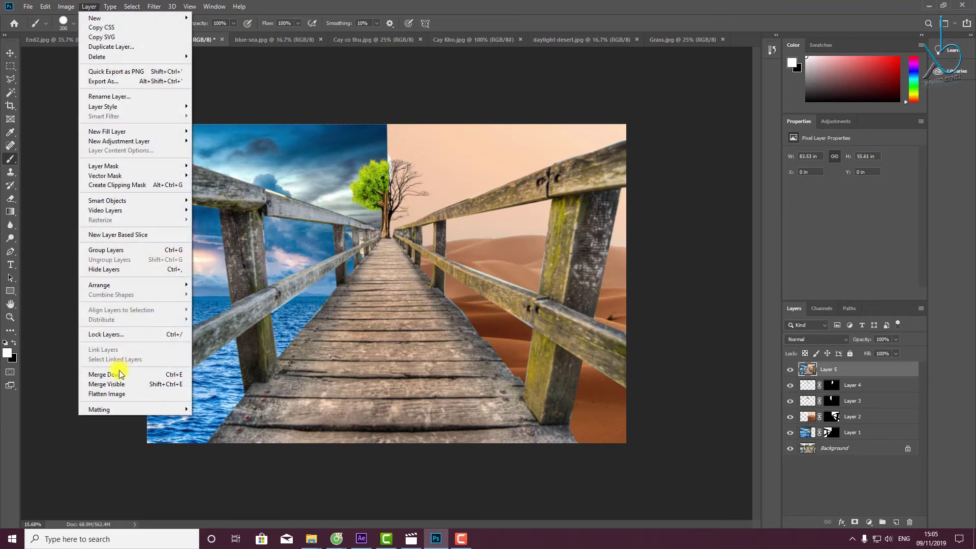
{"action": "left_click", "coordinate": [383, 7]}
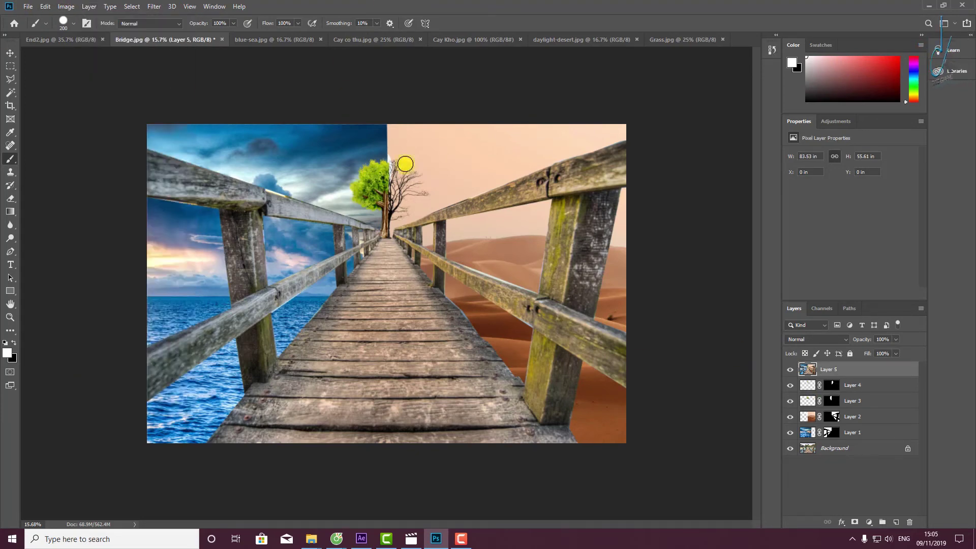
With the Eyedropper, sample sky and foliage colours, ending on the peach sky.
{"action": "scroll", "coordinate": [403, 98], "scroll_direction": "up", "scroll_amount": 4}
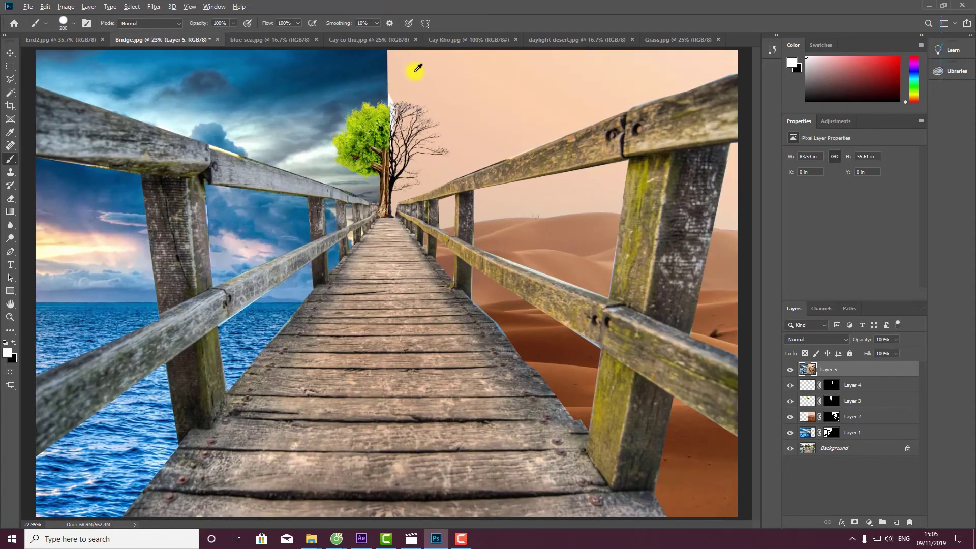
{"action": "scroll", "coordinate": [417, 69], "scroll_direction": "up", "scroll_amount": 3}
{"action": "scroll", "coordinate": [403, 86], "scroll_direction": "up", "scroll_amount": 1}
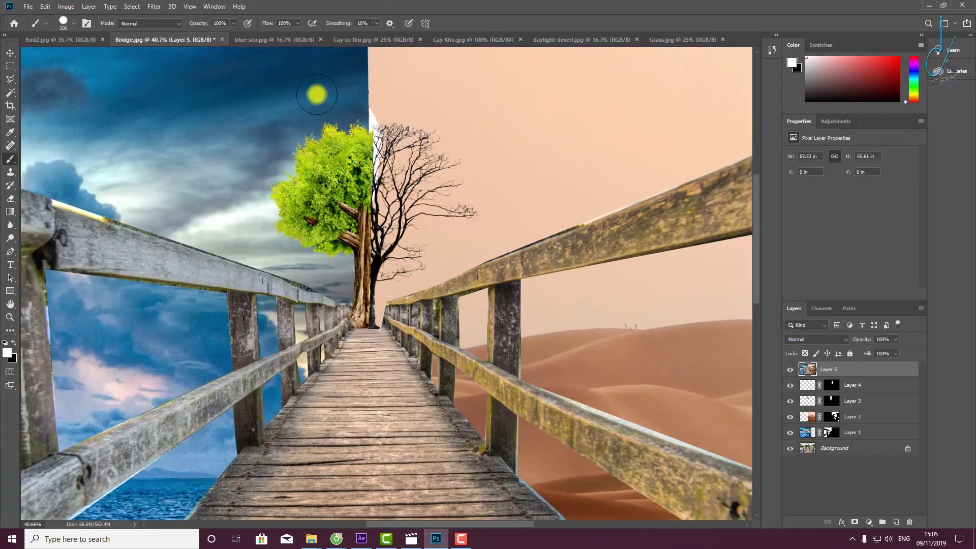
{"action": "left_click", "coordinate": [3, 132]}
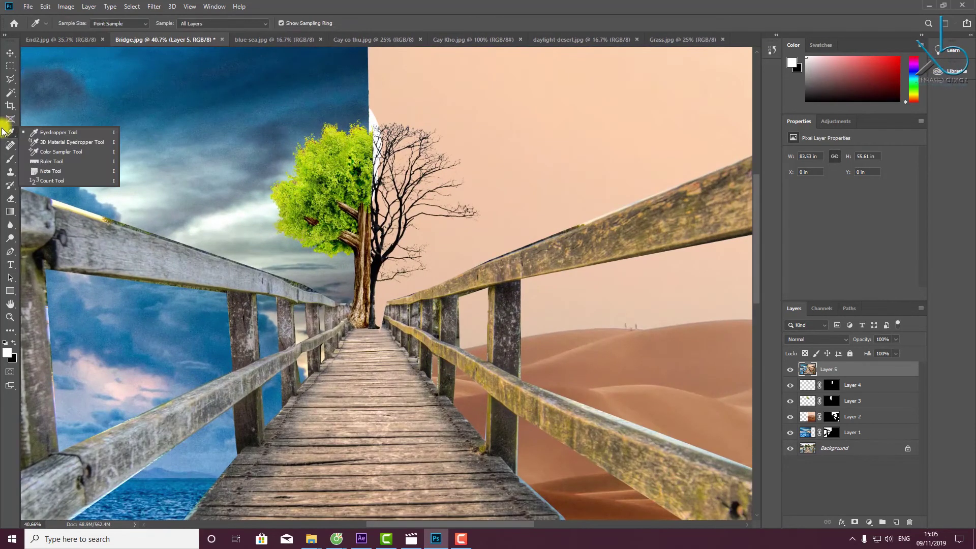
{"action": "left_click", "coordinate": [45, 133]}
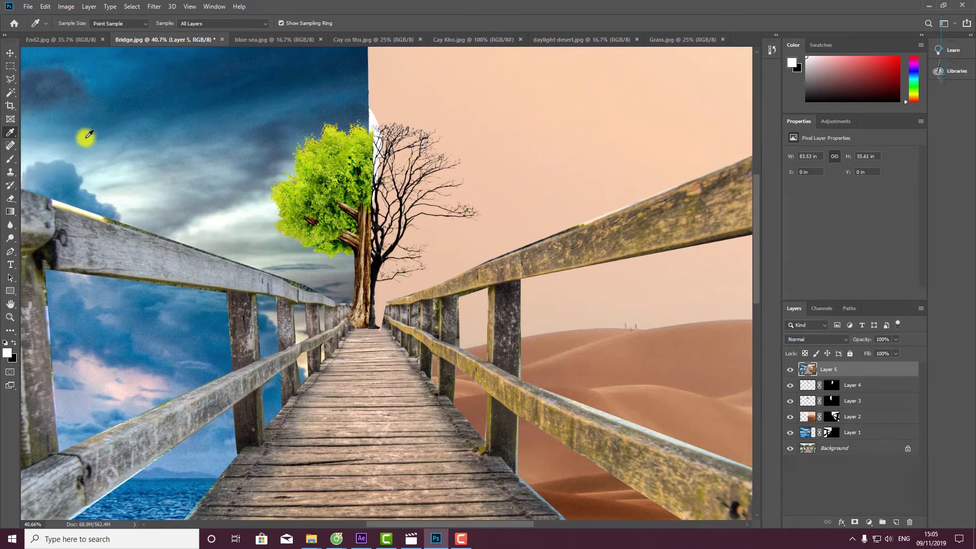
{"action": "left_click", "coordinate": [414, 80]}
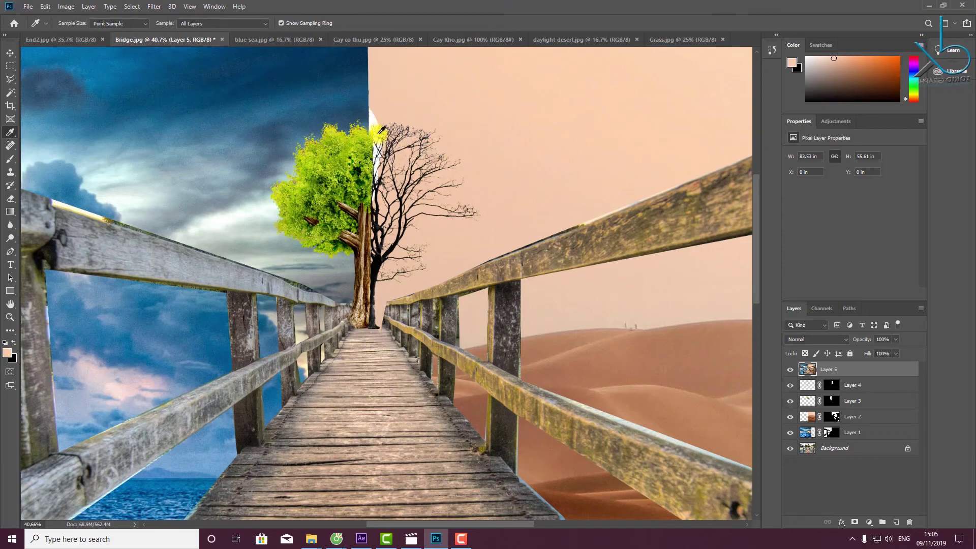
{"action": "left_click", "coordinate": [378, 131]}
{"action": "left_click", "coordinate": [323, 169]}
{"action": "left_click", "coordinate": [378, 92]}
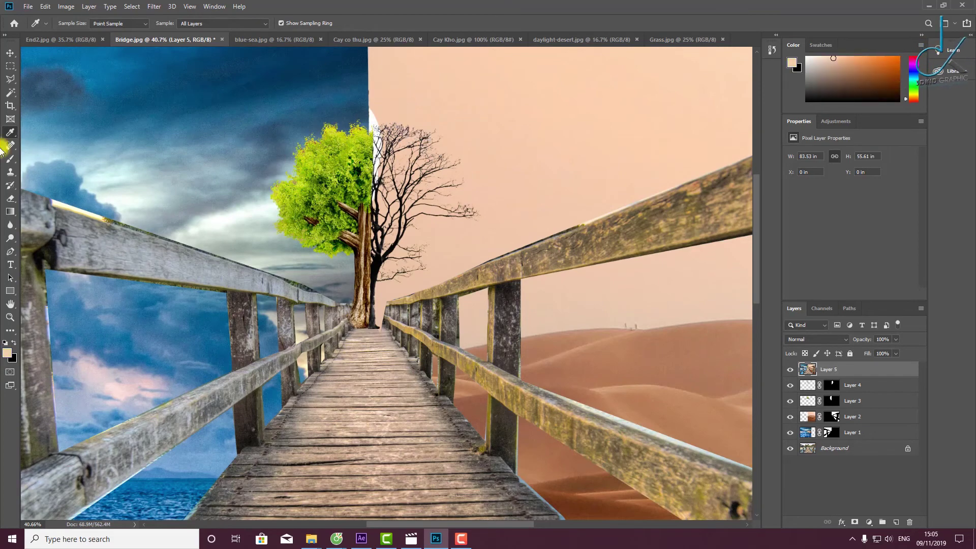
Switch to the Brush Tool with re-sampled peach sky colour at 30% opacity.
{"action": "right_click", "coordinate": [12, 158]}
{"action": "left_click", "coordinate": [51, 153]}
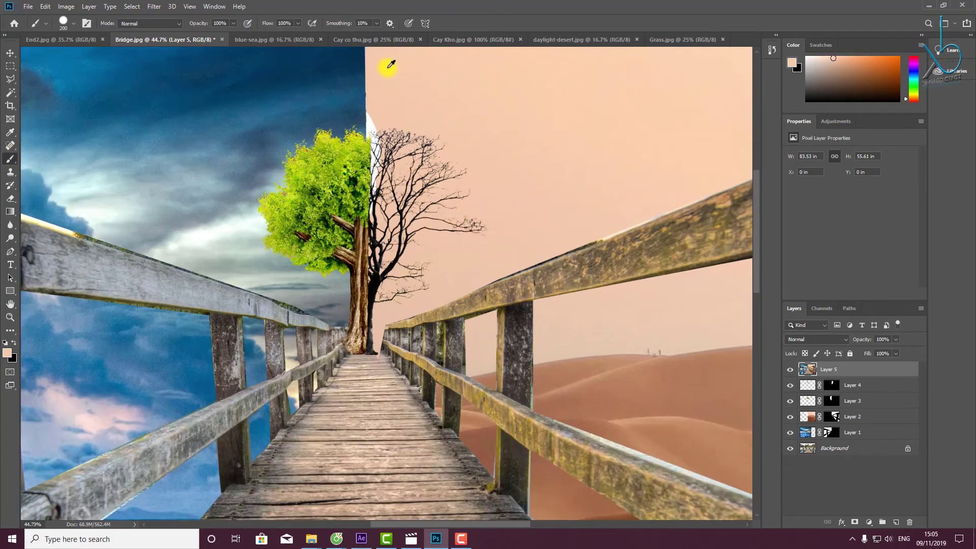
{"action": "scroll", "coordinate": [388, 67], "scroll_direction": "down", "scroll_amount": 2}
{"action": "scroll", "coordinate": [389, 67], "scroll_direction": "up", "scroll_amount": 2}
{"action": "scroll", "coordinate": [387, 67], "scroll_direction": "down", "scroll_amount": 1}
{"action": "scroll", "coordinate": [392, 68], "scroll_direction": "up", "scroll_amount": 1}
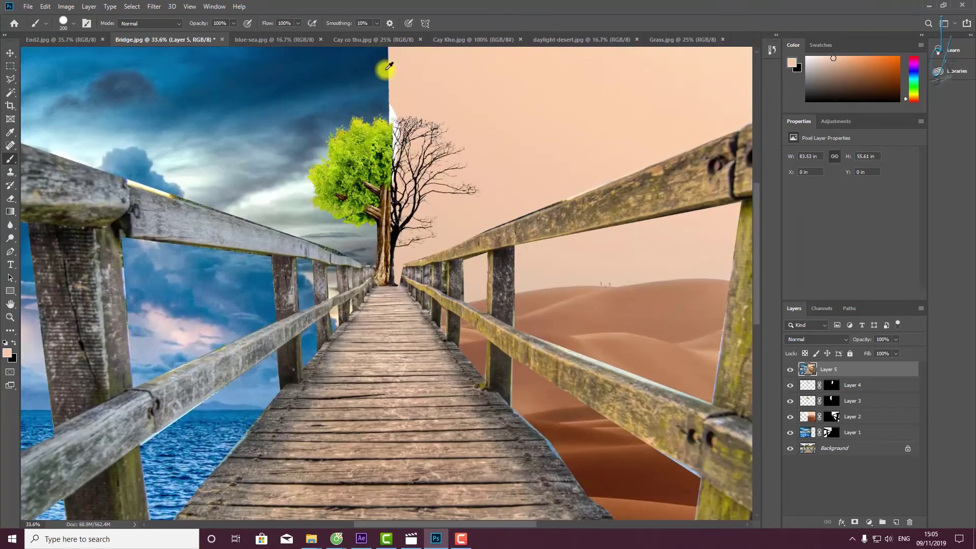
{"action": "scroll", "coordinate": [405, 75], "scroll_direction": "up", "scroll_amount": 1}
{"action": "left_click", "coordinate": [377, 86], "text": "alt"}
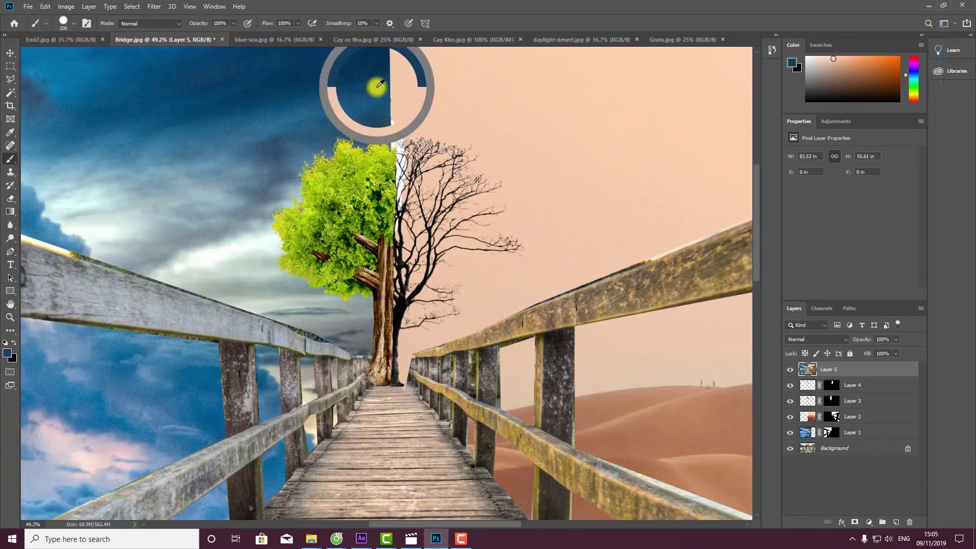
{"action": "left_click", "coordinate": [418, 82], "text": "alt"}
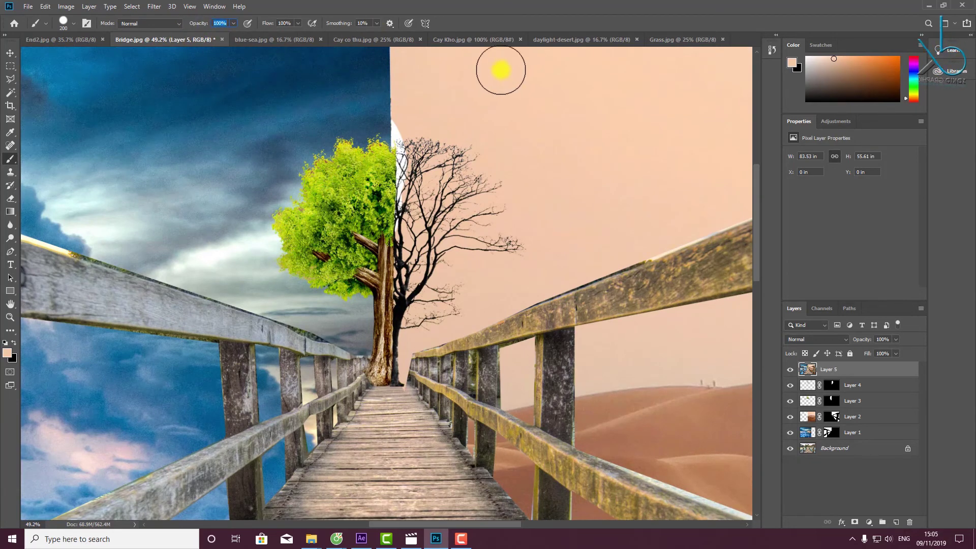
{"action": "left_click", "coordinate": [433, 104]}
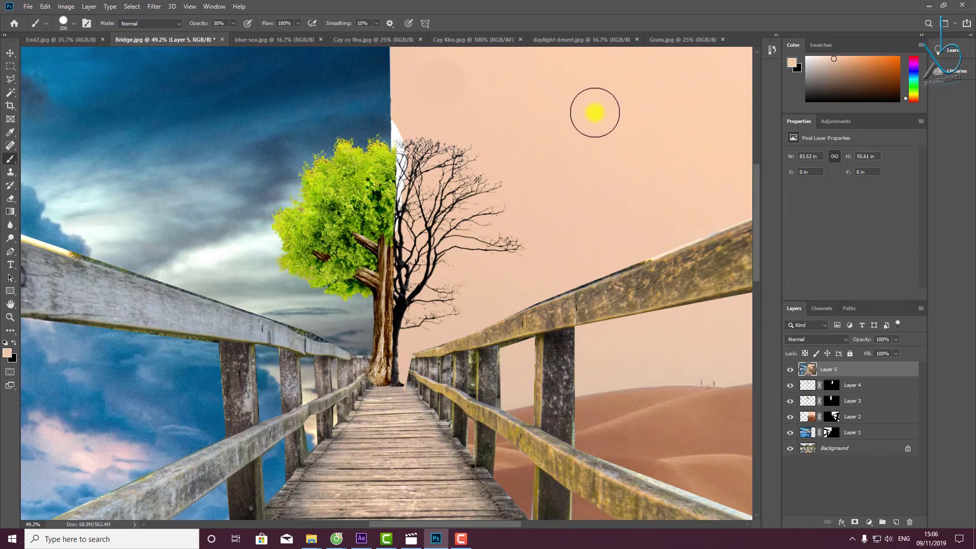
With a 0%-hardness brush, paint soft peach over the dark sky at the seam above the tree.
{"action": "left_click_drag", "start_coordinate": [406, 87], "coordinate": [393, 81]}
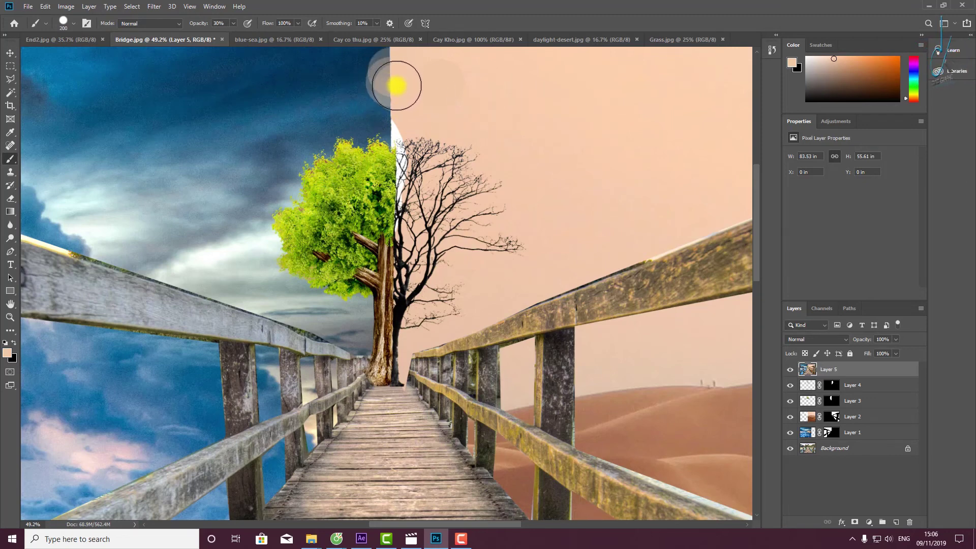
{"action": "right_click", "coordinate": [396, 85]}
{"action": "left_click_drag", "start_coordinate": [516, 134], "coordinate": [442, 132]}
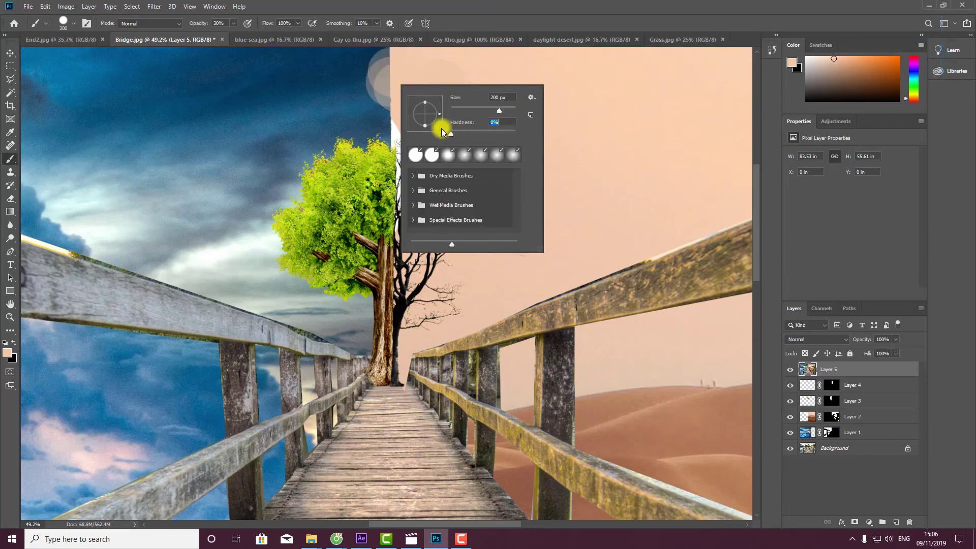
{"action": "key", "text": "Return"}
{"action": "mouse_move", "coordinate": [404, 80]}
{"action": "left_mouse_down"}
{"action": "mouse_move", "coordinate": [377, 111]}
{"action": "mouse_move", "coordinate": [396, 119]}
{"action": "left_mouse_up"}
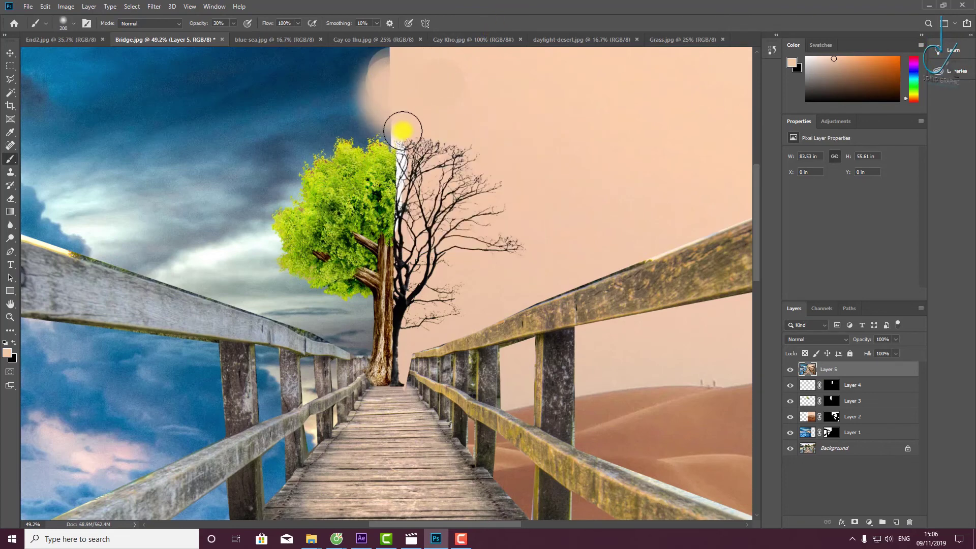
{"action": "scroll", "coordinate": [396, 78], "scroll_direction": "up", "scroll_amount": 2}
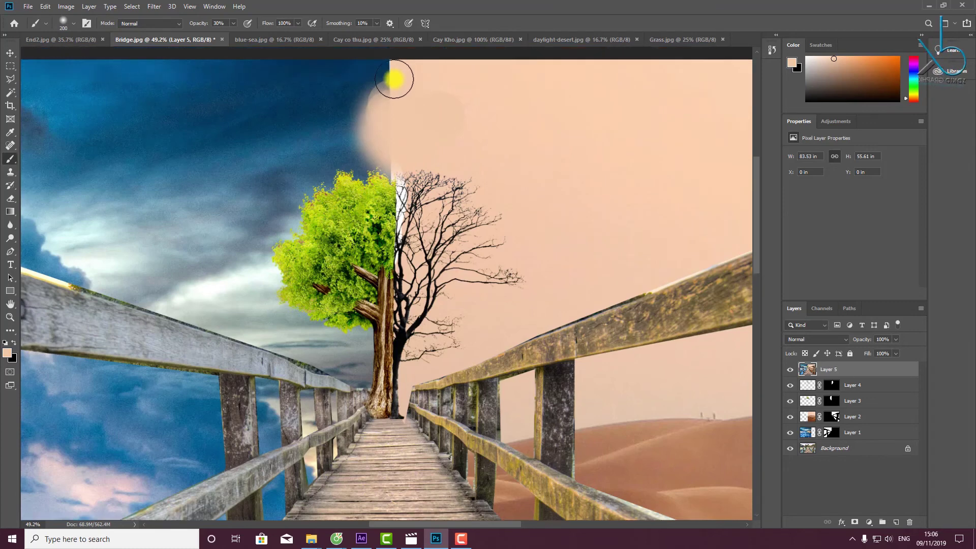
{"action": "mouse_move", "coordinate": [385, 97]}
{"action": "left_mouse_down"}
{"action": "mouse_move", "coordinate": [377, 123]}
{"action": "mouse_move", "coordinate": [403, 91]}
{"action": "mouse_move", "coordinate": [373, 124]}
{"action": "mouse_move", "coordinate": [371, 162]}
{"action": "mouse_move", "coordinate": [392, 170]}
{"action": "left_mouse_up"}
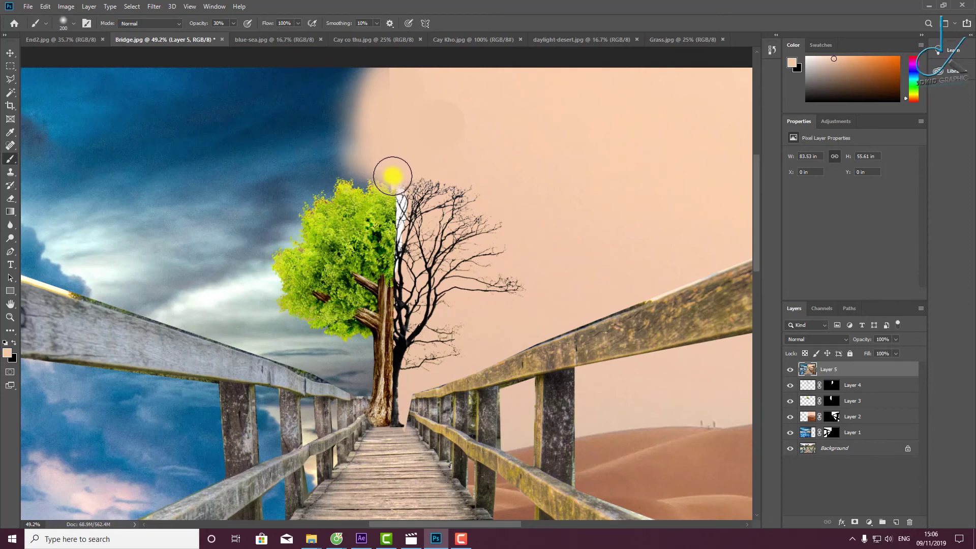
{"action": "mouse_move", "coordinate": [332, 82]}
{"action": "left_mouse_down"}
{"action": "mouse_move", "coordinate": [382, 76]}
{"action": "mouse_move", "coordinate": [370, 98]}
{"action": "mouse_move", "coordinate": [408, 109]}
{"action": "left_mouse_up"}
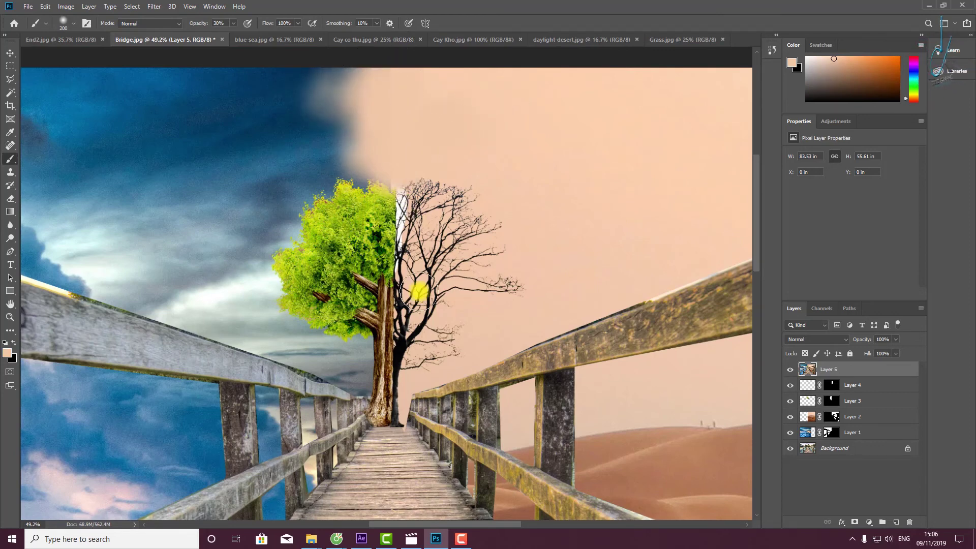
{"action": "scroll", "coordinate": [394, 372], "scroll_direction": "up", "scroll_amount": 3}
Sample black from the dead trunk and darken the seam between the brown and black trunks.
{"action": "left_click", "coordinate": [397, 345], "text": "alt"}
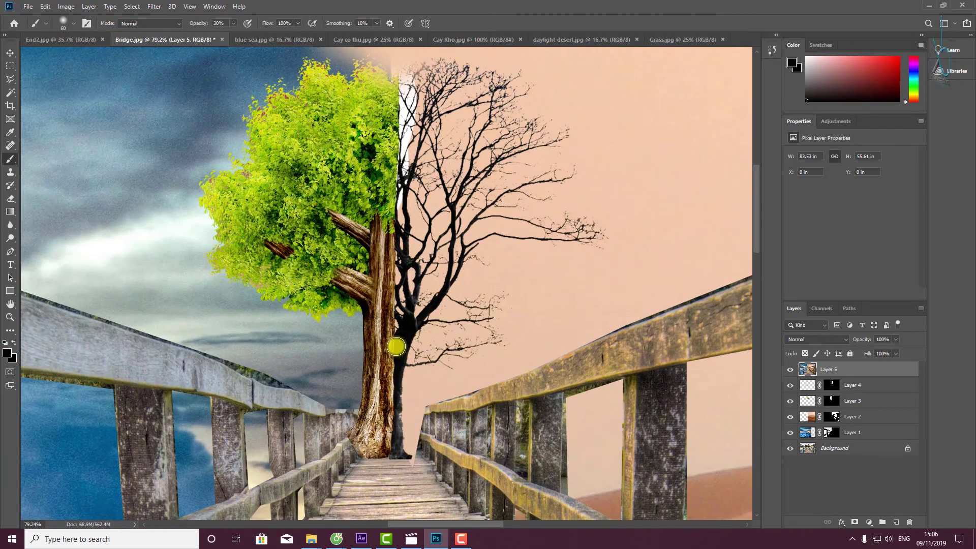
{"action": "key", "text": "bracketleft"}
{"action": "left_click_drag", "start_coordinate": [392, 349], "coordinate": [396, 369]}
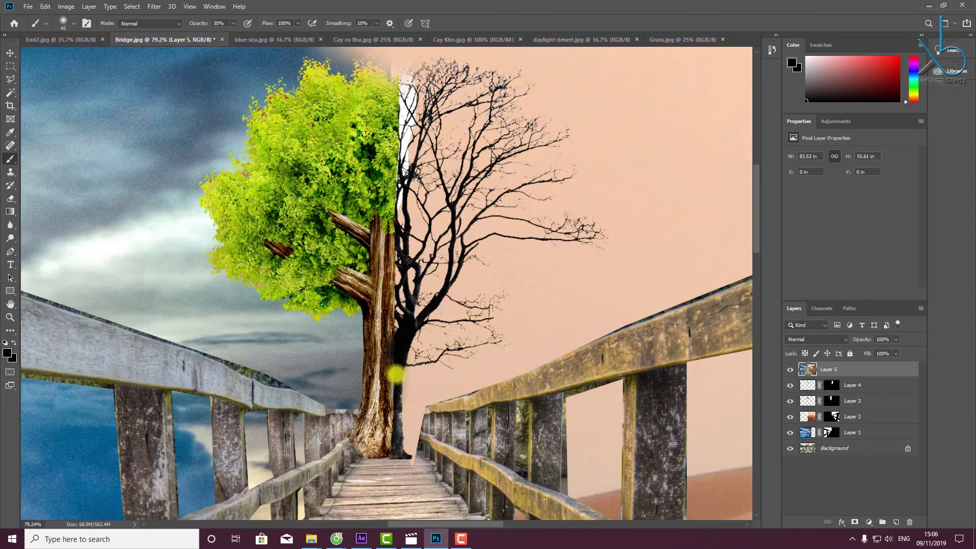
{"action": "mouse_move", "coordinate": [396, 374]}
{"action": "left_mouse_down"}
{"action": "mouse_move", "coordinate": [390, 455]}
{"action": "mouse_move", "coordinate": [388, 331]}
{"action": "mouse_move", "coordinate": [402, 305]}
{"action": "left_mouse_up"}
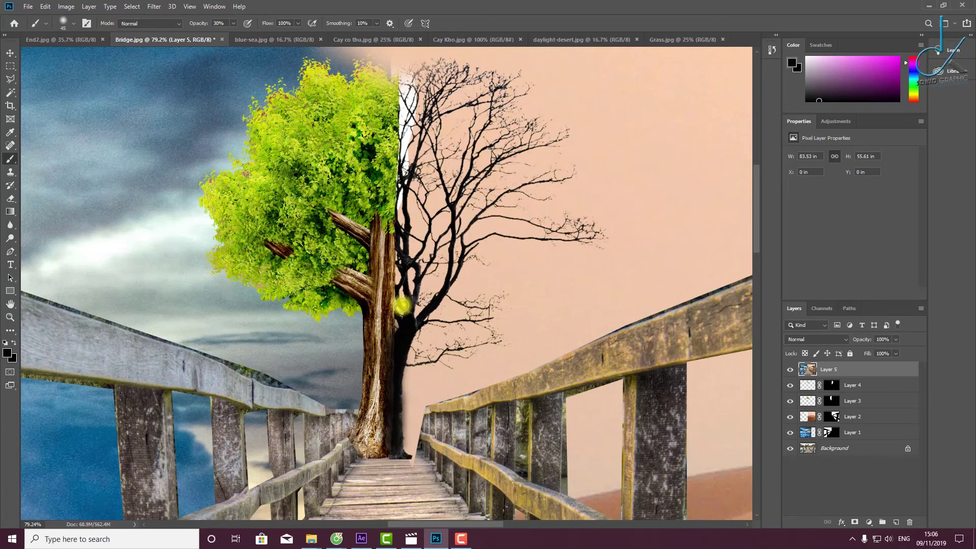
Brush a 20%-opacity peach wash over the blue sky left of the tree, then compare with End2.jpg.
{"action": "scroll", "coordinate": [397, 305], "scroll_direction": "down", "scroll_amount": 3}
{"action": "scroll", "coordinate": [426, 267], "scroll_direction": "down", "scroll_amount": 3}
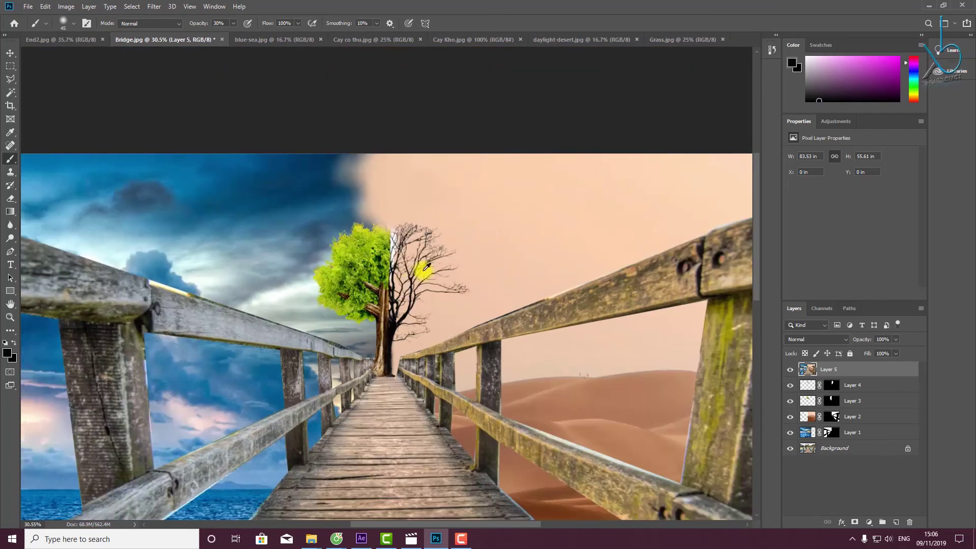
{"action": "left_click", "coordinate": [407, 162], "text": "alt"}
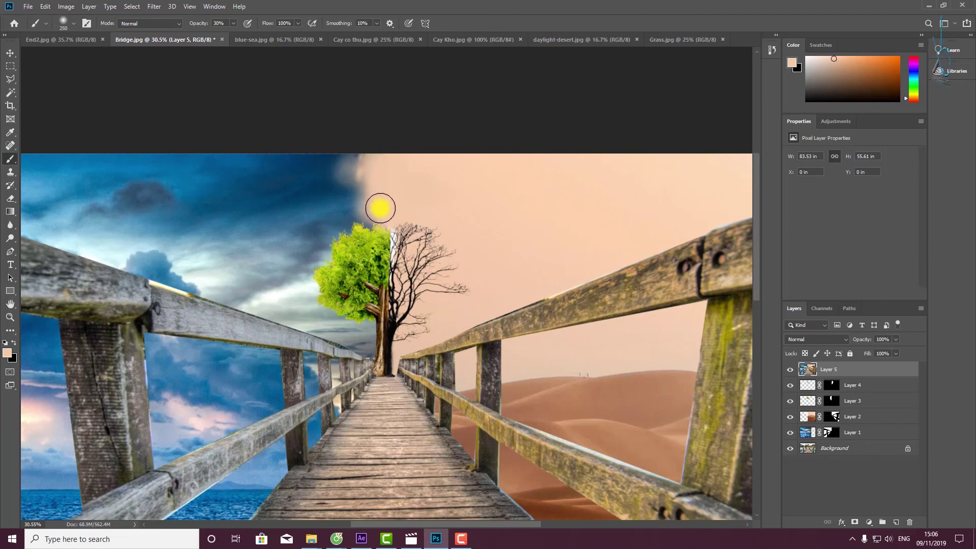
{"action": "key", "text": "2"}
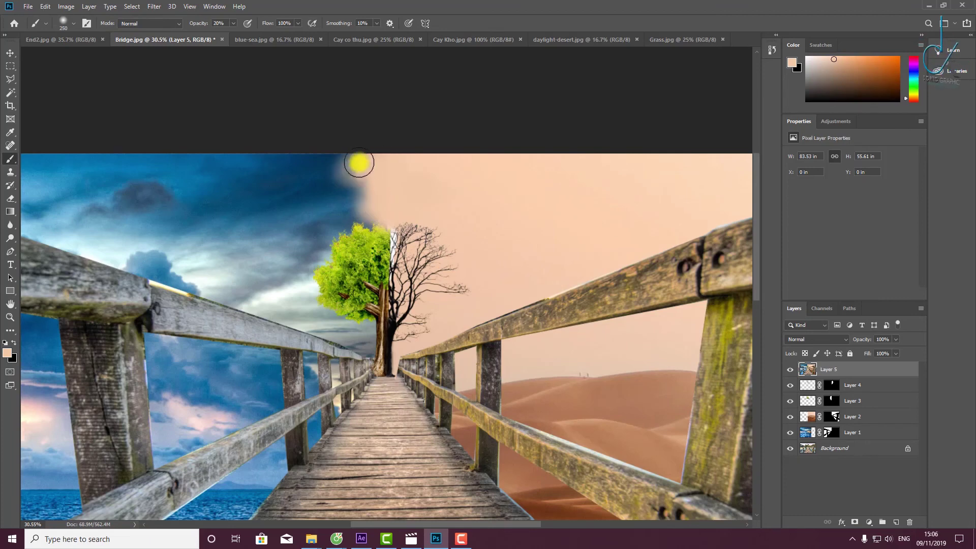
{"action": "left_click_drag", "start_coordinate": [358, 163], "coordinate": [384, 218]}
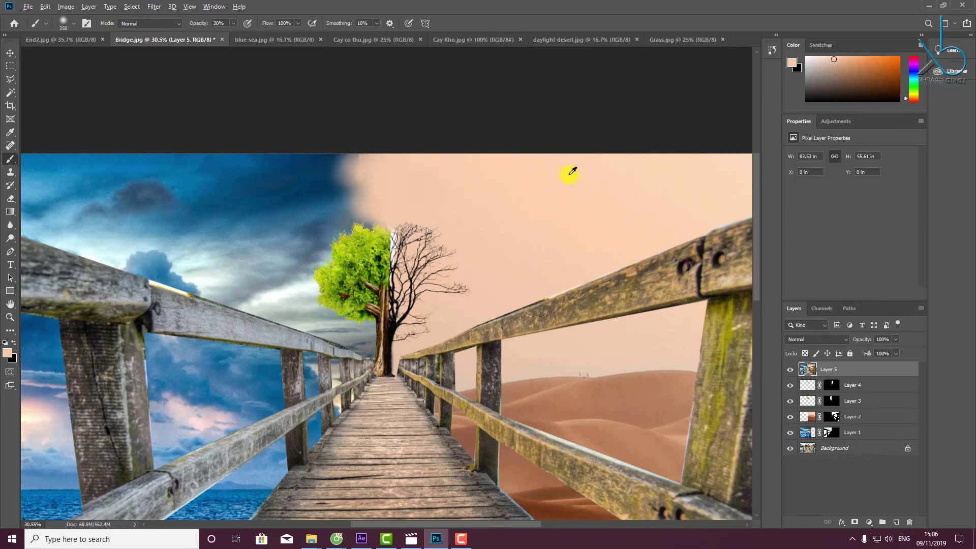
{"action": "scroll", "coordinate": [571, 173], "scroll_direction": "down", "scroll_amount": 3}
{"action": "key", "text": "ctrl+shift+Tab"}
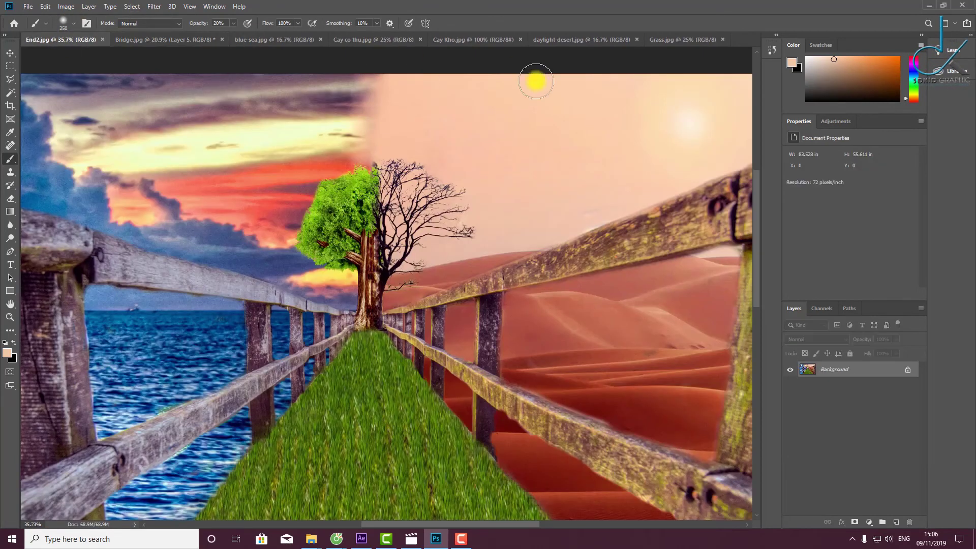
In Bridge.jpg, apply a Lens Flare at brightness 89 to the upper-right desert sky.
{"action": "left_click", "coordinate": [168, 39]}
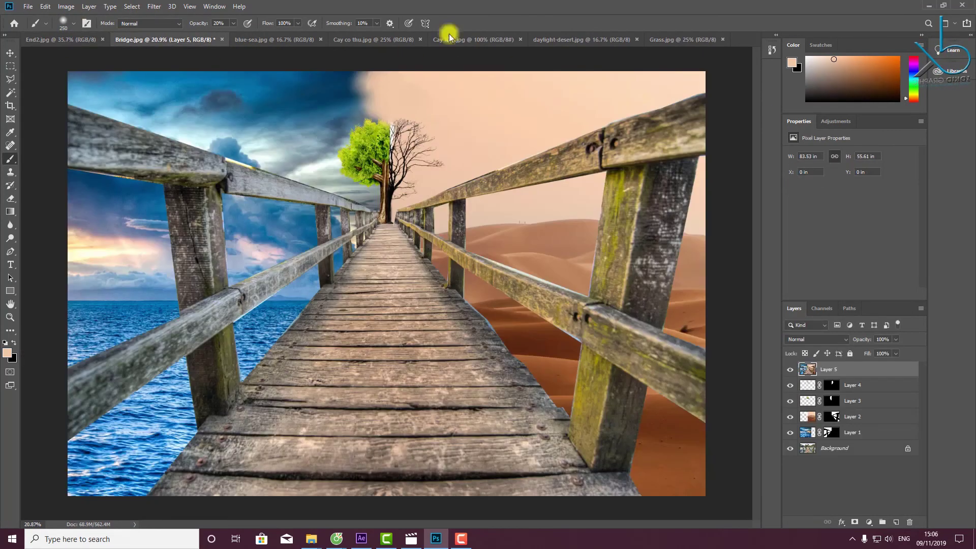
{"action": "left_click", "coordinate": [153, 7]}
{"action": "mouse_move", "coordinate": [164, 170]}
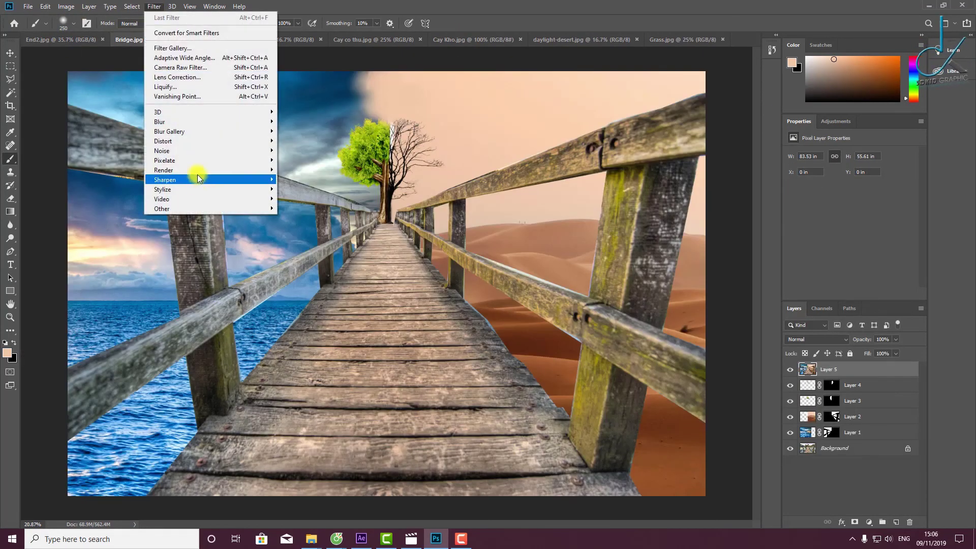
{"action": "left_click", "coordinate": [315, 233]}
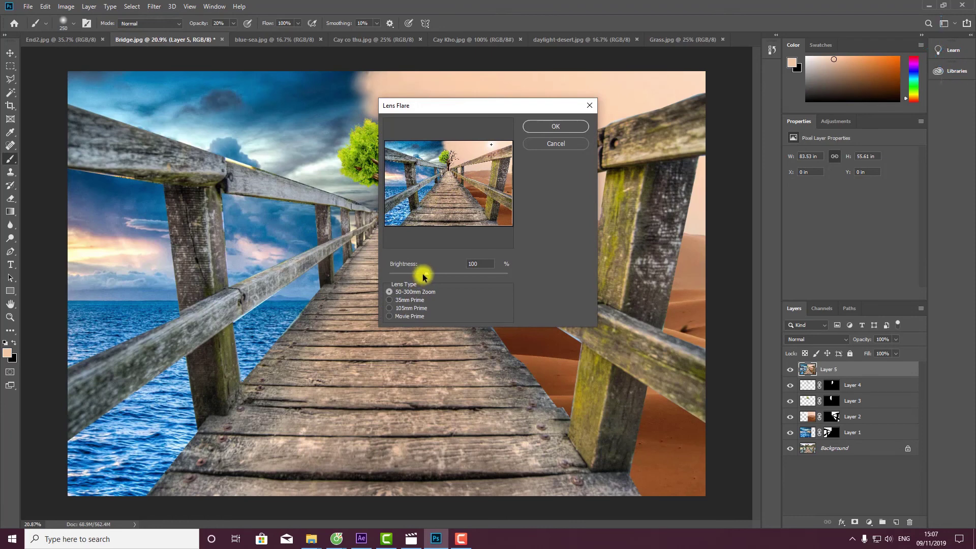
{"action": "left_click_drag", "start_coordinate": [422, 276], "coordinate": [417, 276]}
{"action": "left_click", "coordinate": [554, 127]}
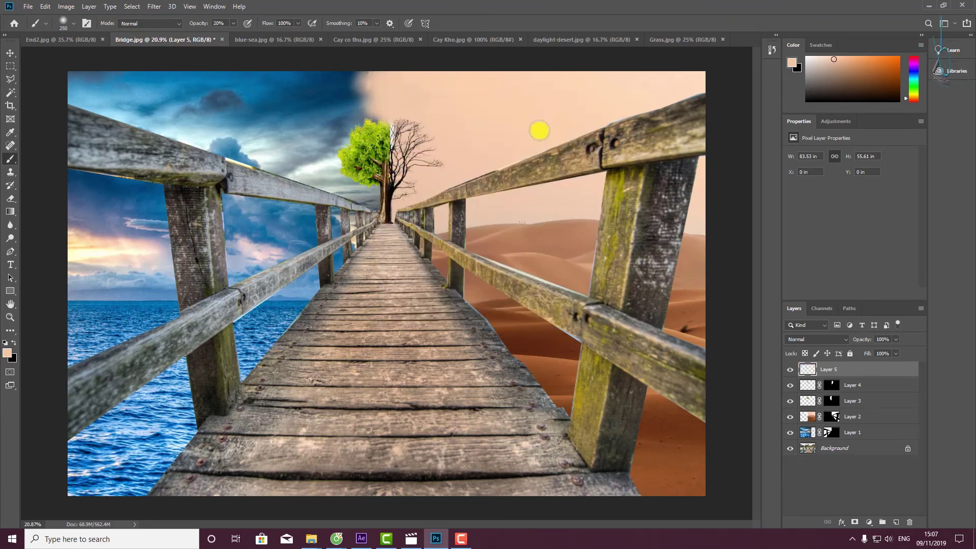
{"action": "scroll", "coordinate": [468, 128], "scroll_direction": "down", "scroll_amount": 1}
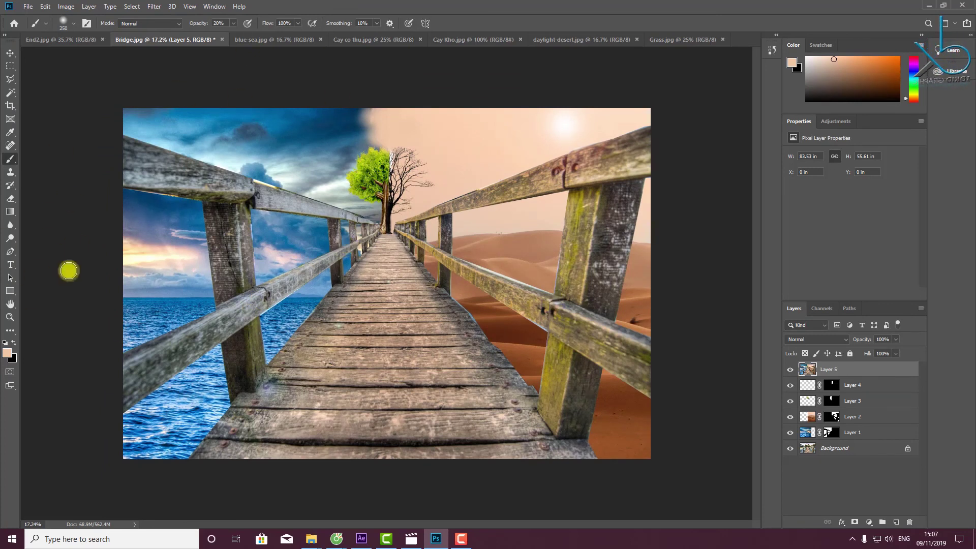
{"action": "left_click", "coordinate": [86, 39]}
{"action": "left_click", "coordinate": [150, 39]}
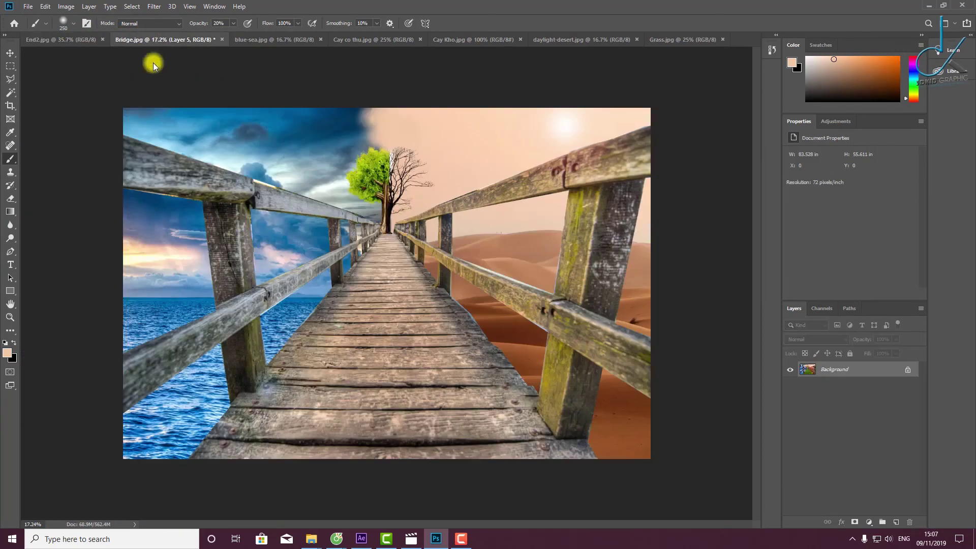